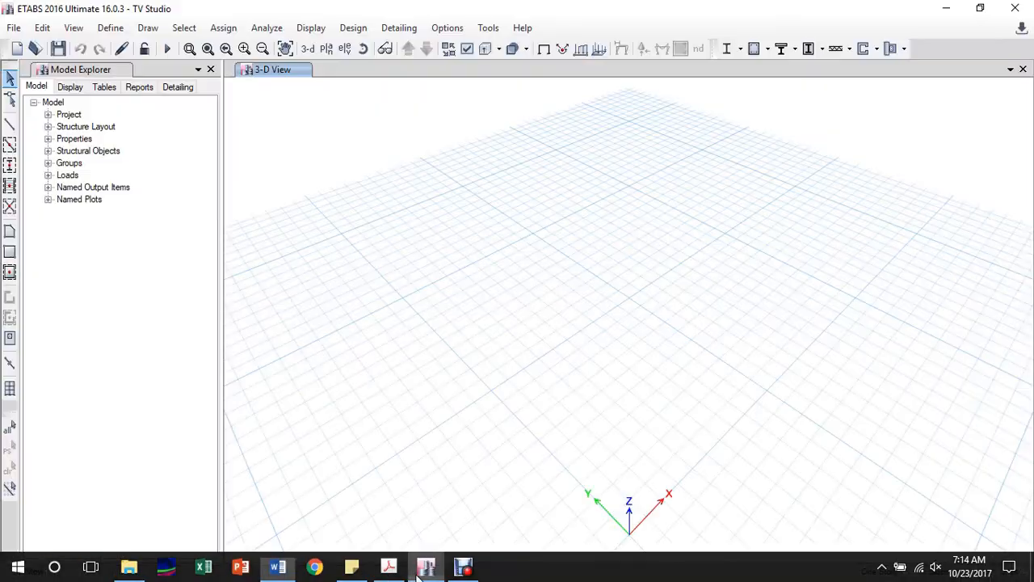
Step: Switch to ETABS and browse its File and Define menus
left_click(426, 575)
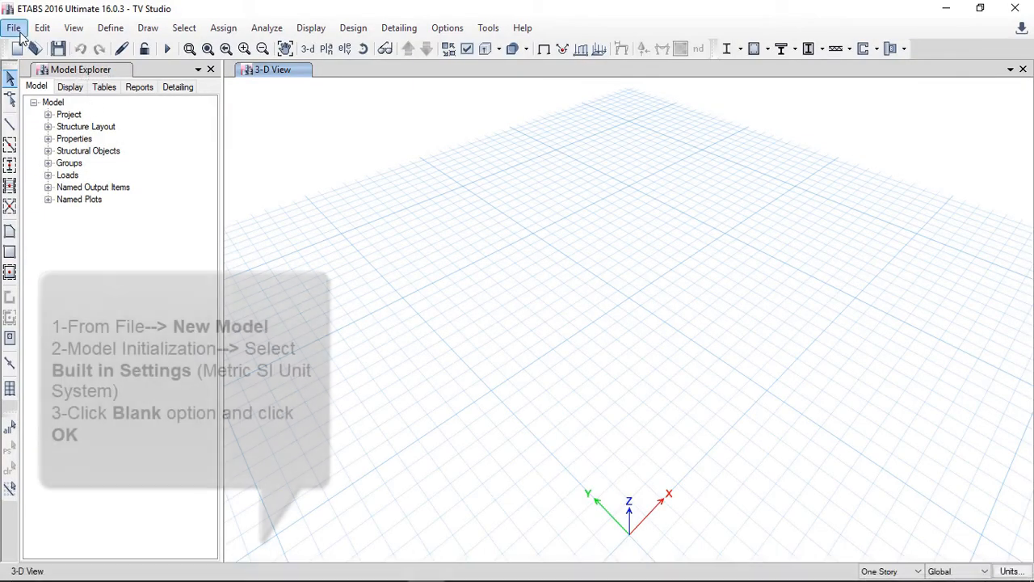
left_click(19, 32)
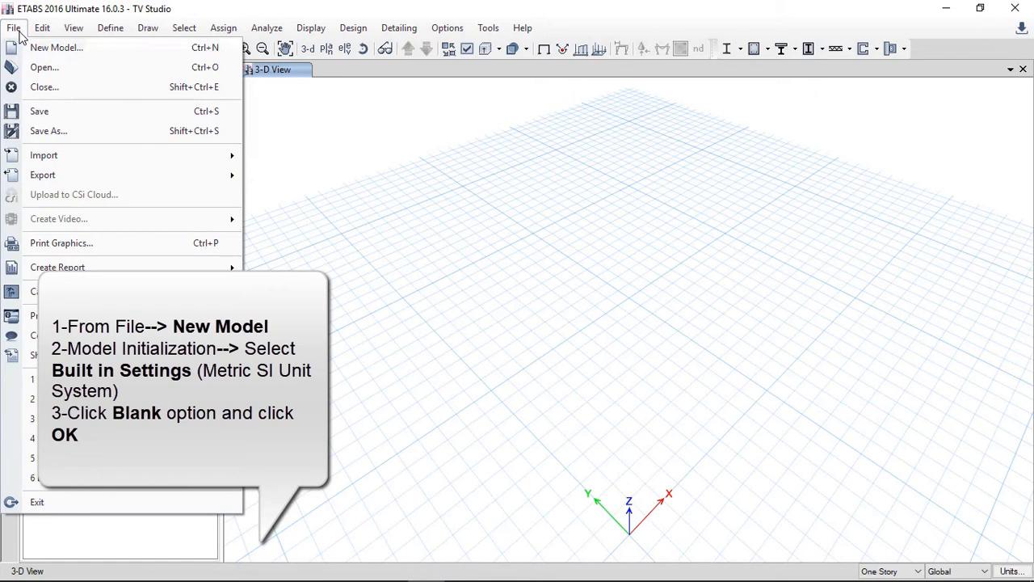
left_click(191, 3)
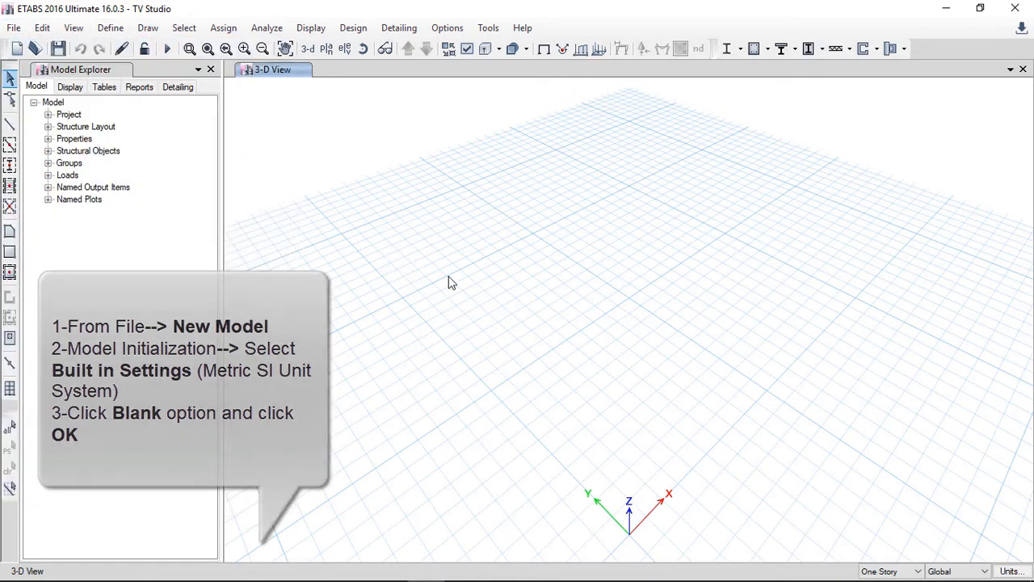
left_click(121, 29)
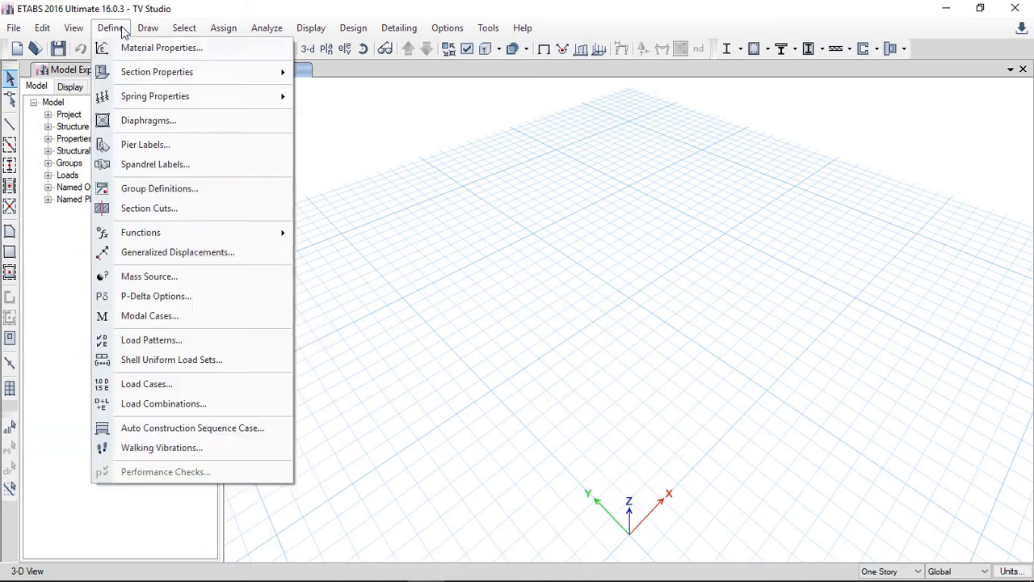
mouse_move(58, 32)
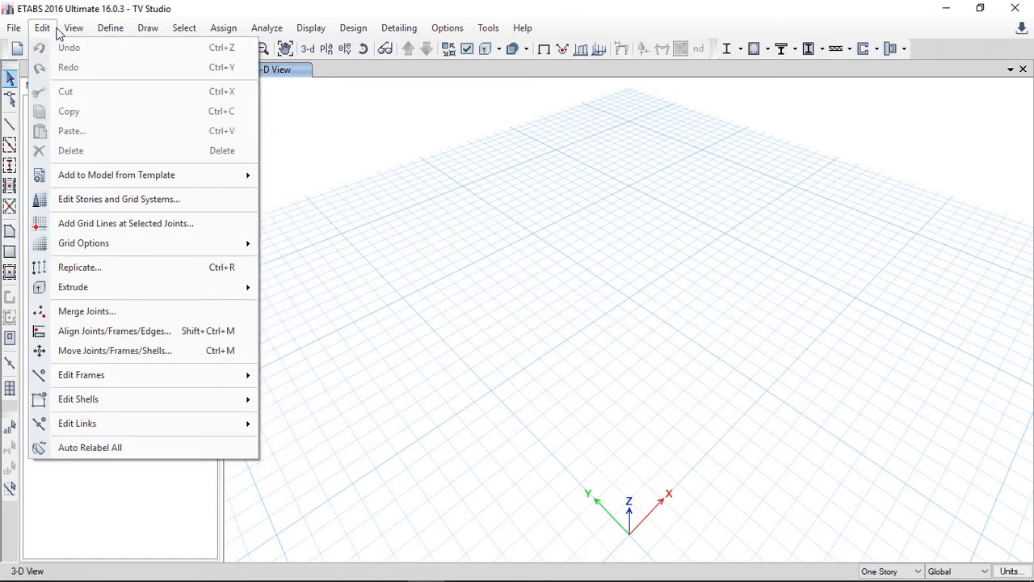
Step: Open the story and grid system editor, modify grid system G1, and add a first X grid line
left_click(123, 200)
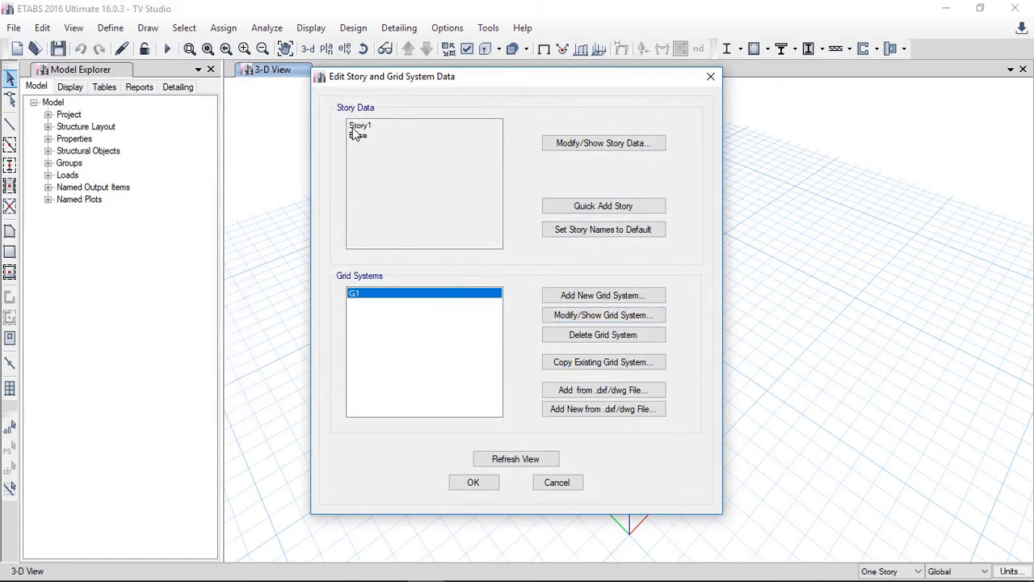
left_click(578, 318)
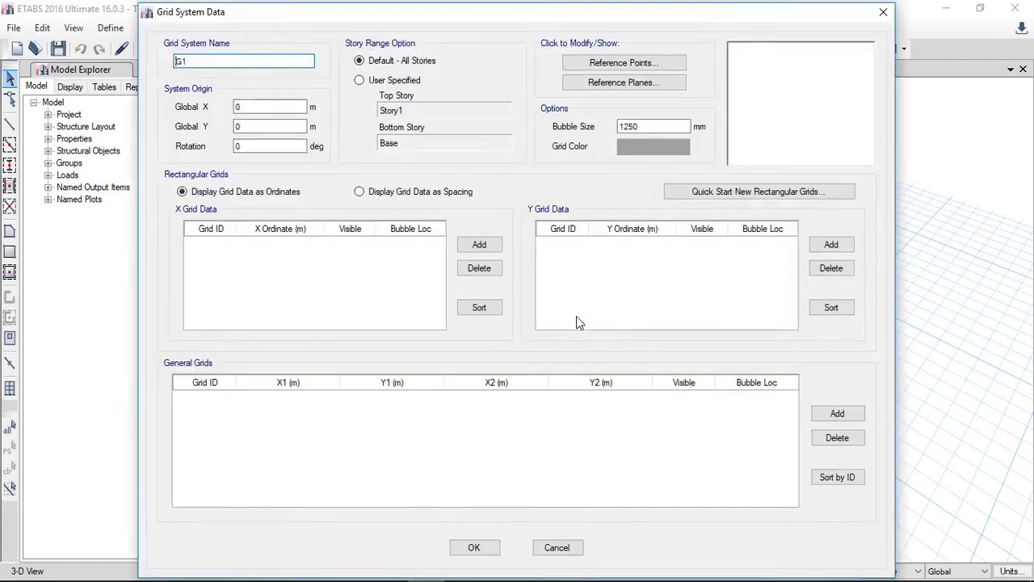
left_click(478, 245)
left_click(227, 246)
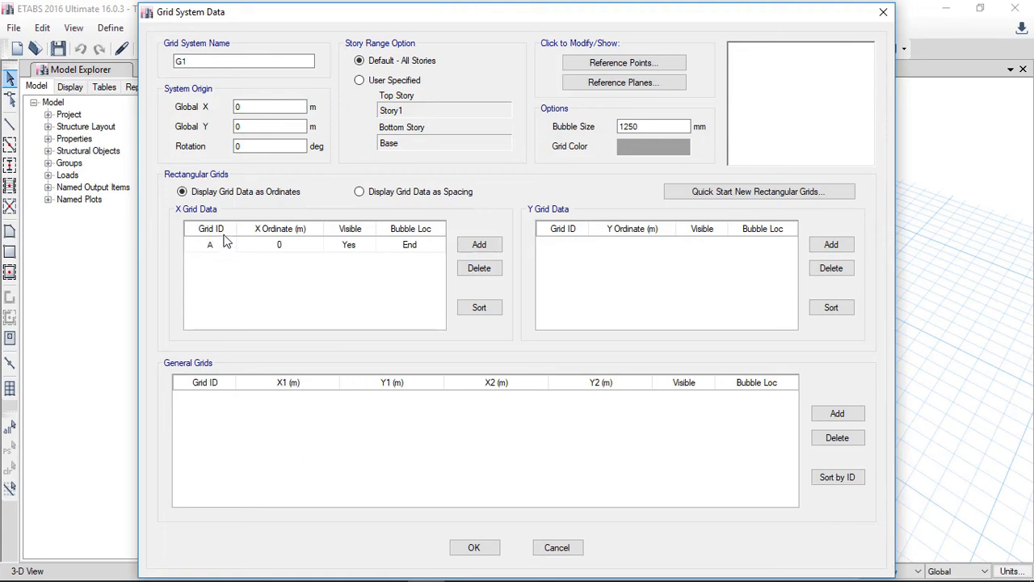
Step: Add more X grid lines and set grid A's X ordinate to 7.5 m
left_click(475, 245)
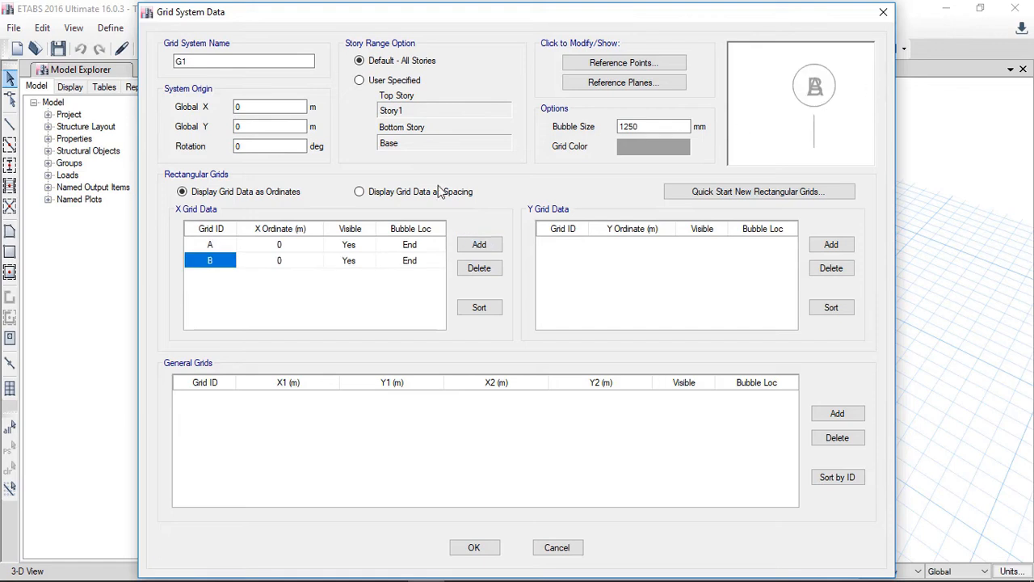
left_click(301, 245)
type("7.5")
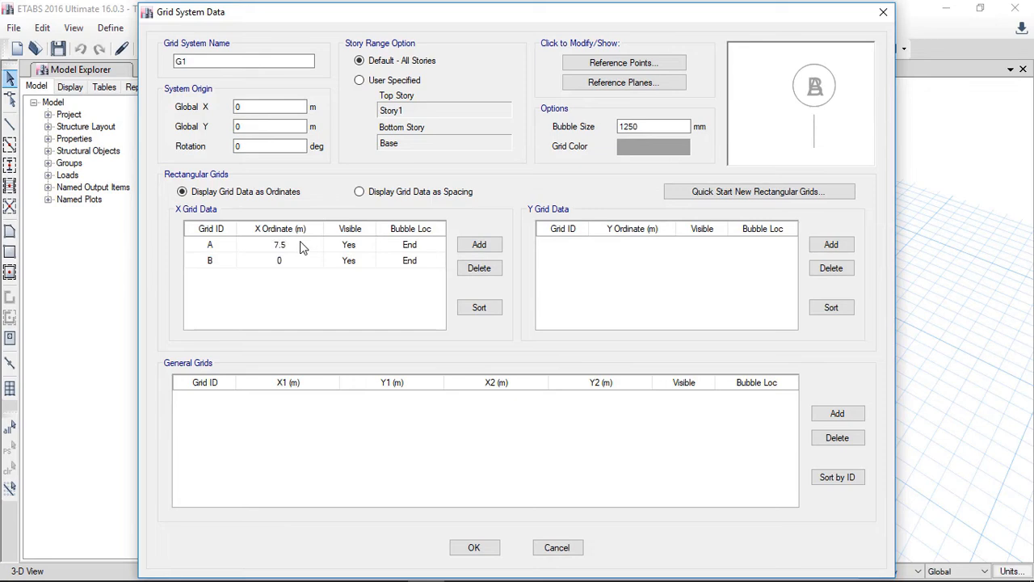
left_click(478, 244)
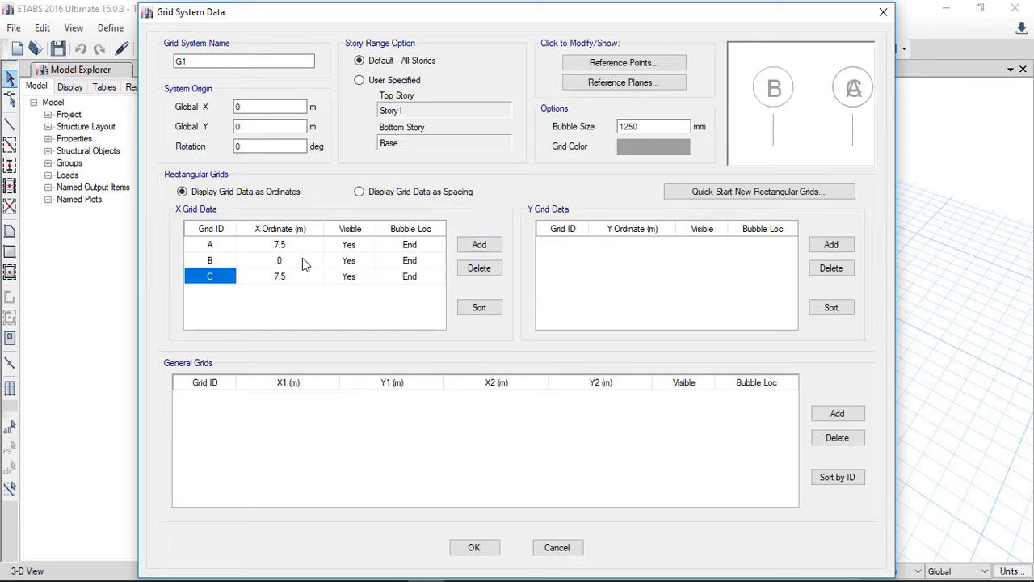
Step: Switch the grid table to spacing display, add an X grid line, and set grid A's spacing to 7.5 m
left_click(359, 191)
left_click(297, 264)
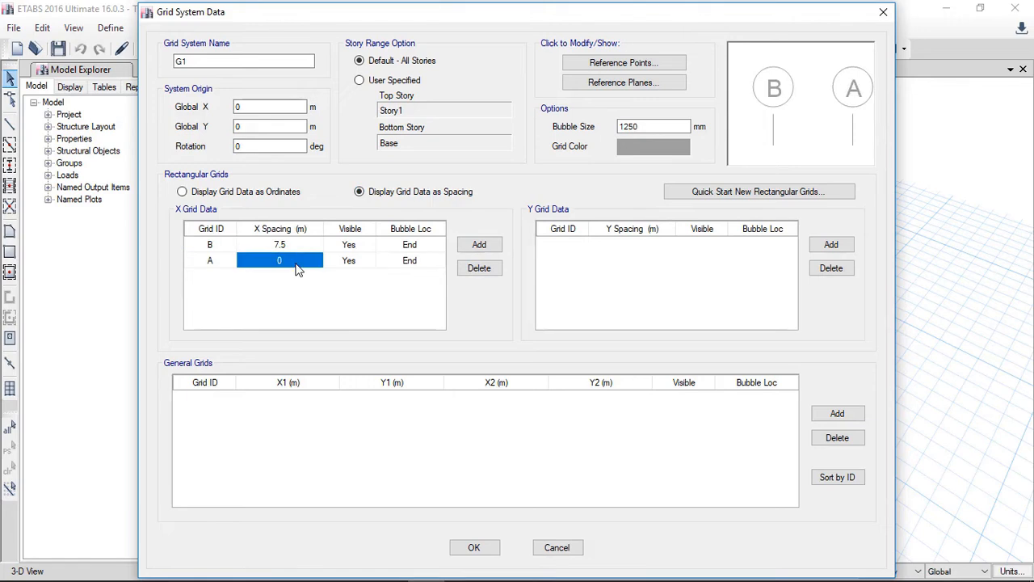
left_click(471, 247)
left_click(299, 260)
type("7.5")
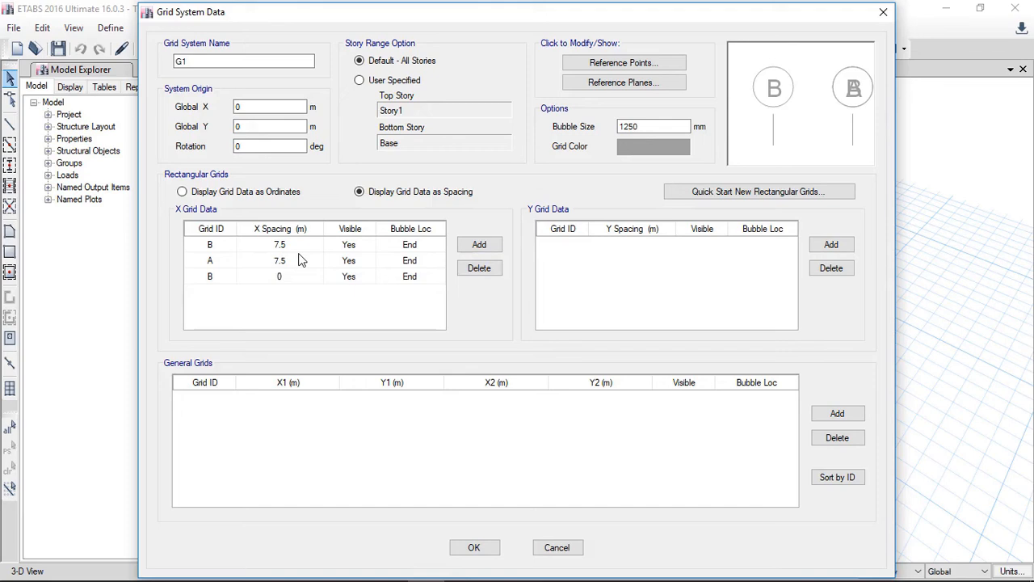
Step: Add two more X grid lines, entering a 7.5 m spacing for each
left_click(481, 245)
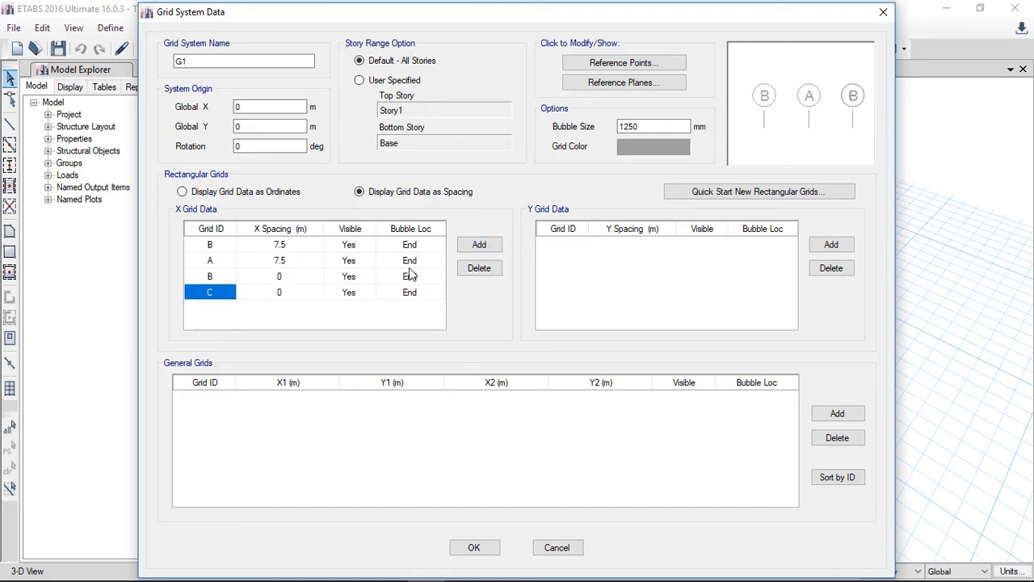
left_click(295, 279)
type("7.5")
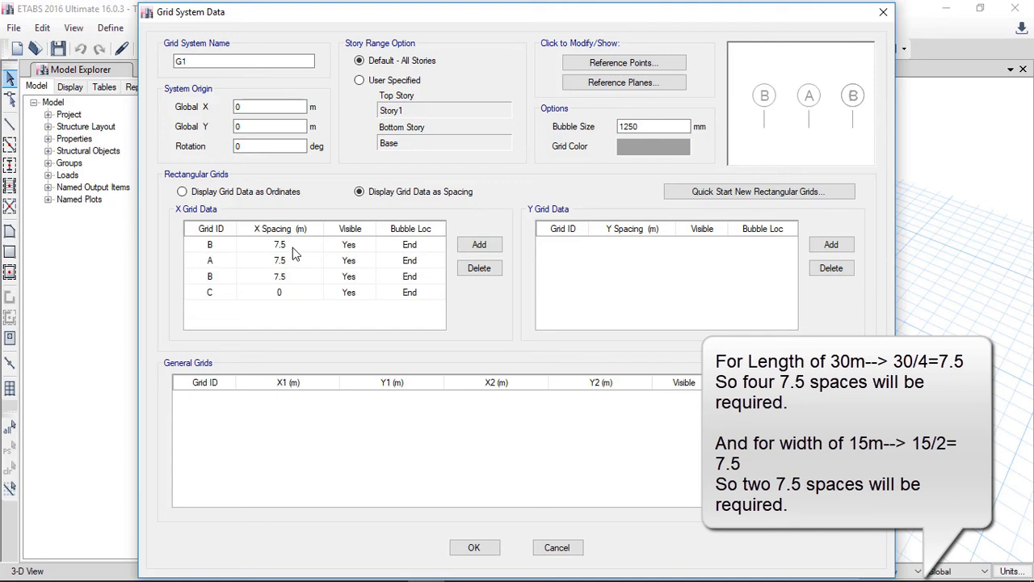
left_click(479, 244)
left_click(298, 290)
type("7.5")
key("Return")
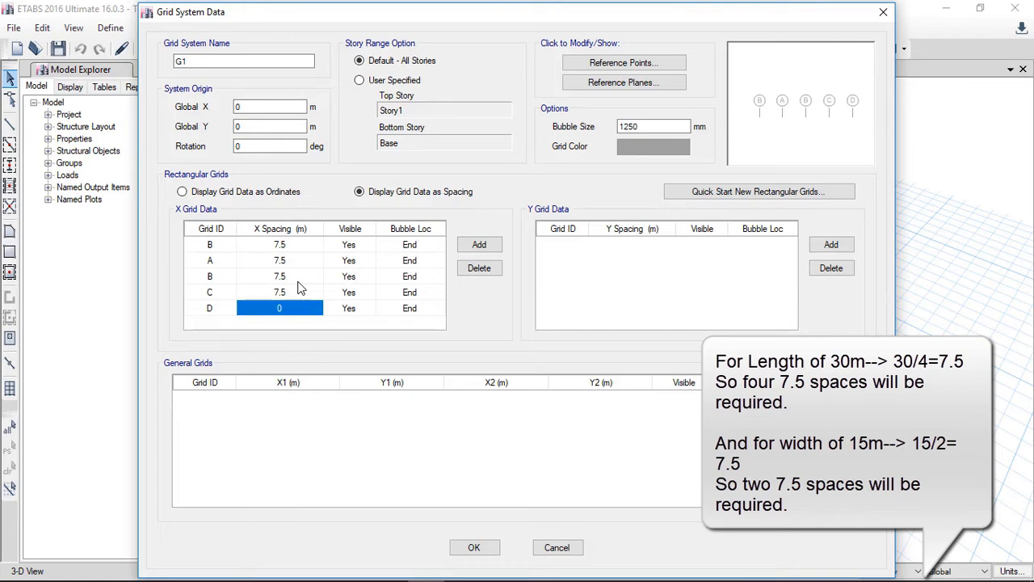
Step: Add a Y grid line and name it 1
left_click(831, 245)
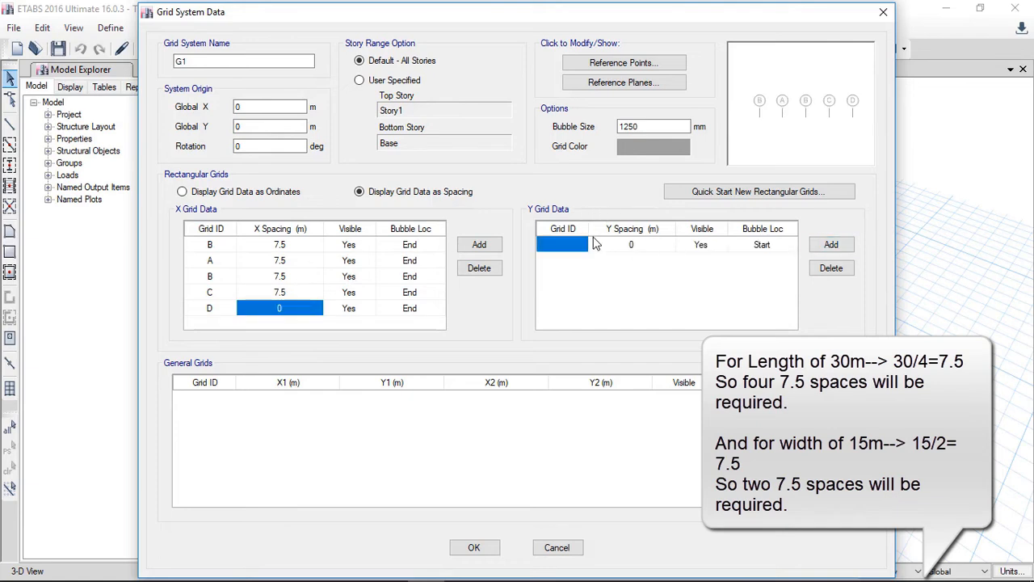
type("1")
key("Return")
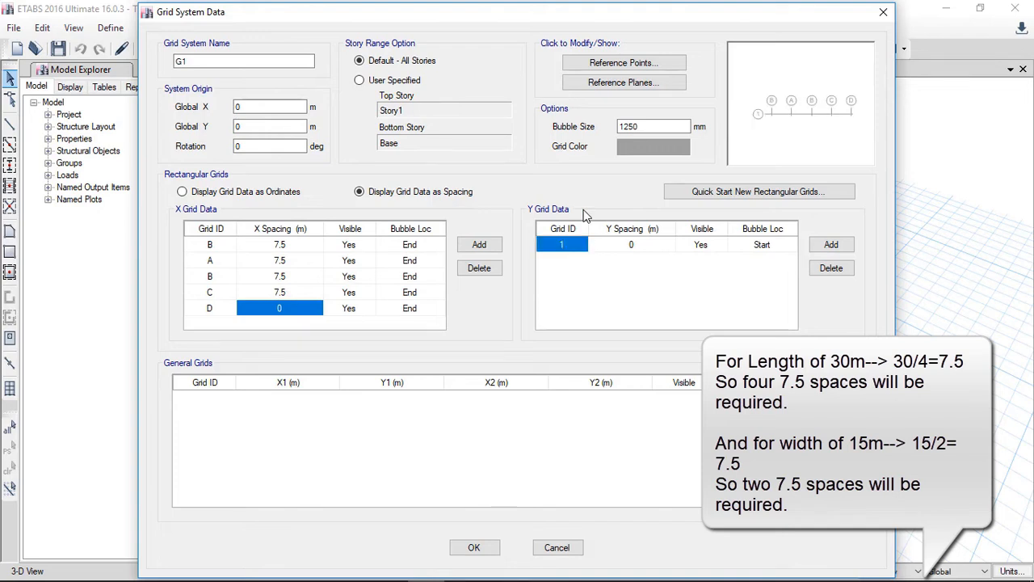
Step: Add Y grid lines 2 and 3 with 7.5 m spacings between lines, then accept the grid system
left_click(844, 246)
left_click(659, 245)
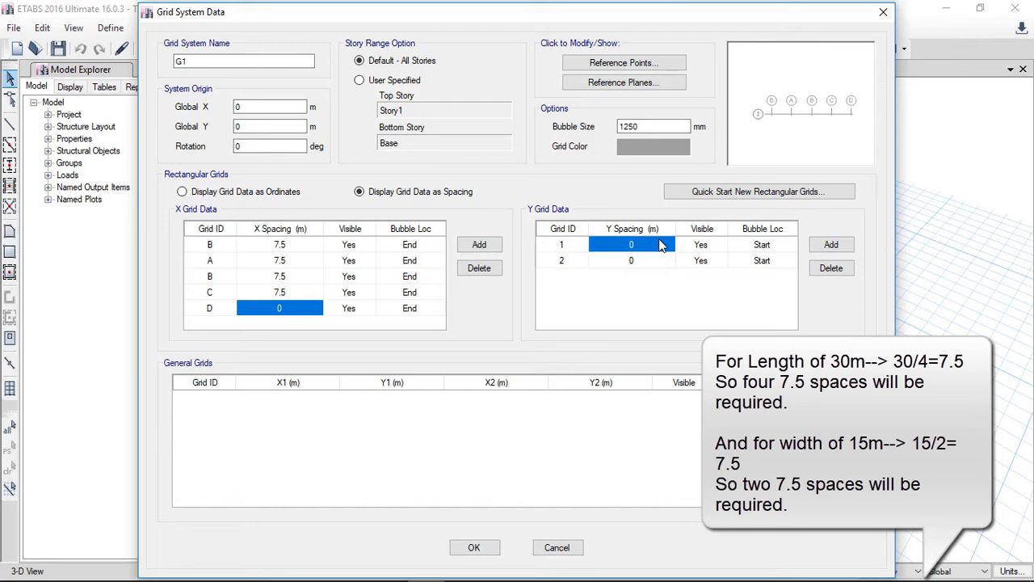
type("7.5")
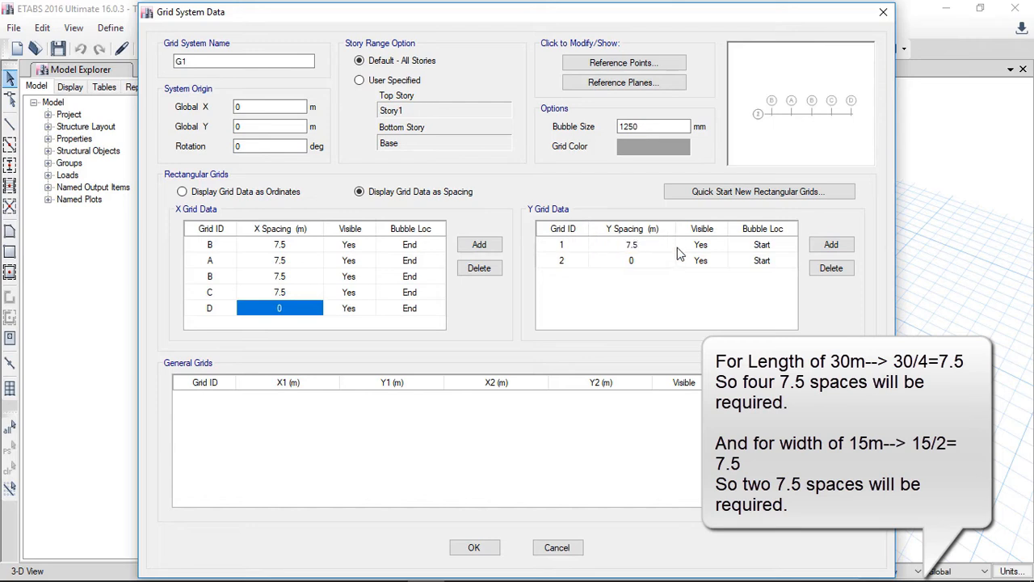
left_click(814, 246)
left_click(622, 262)
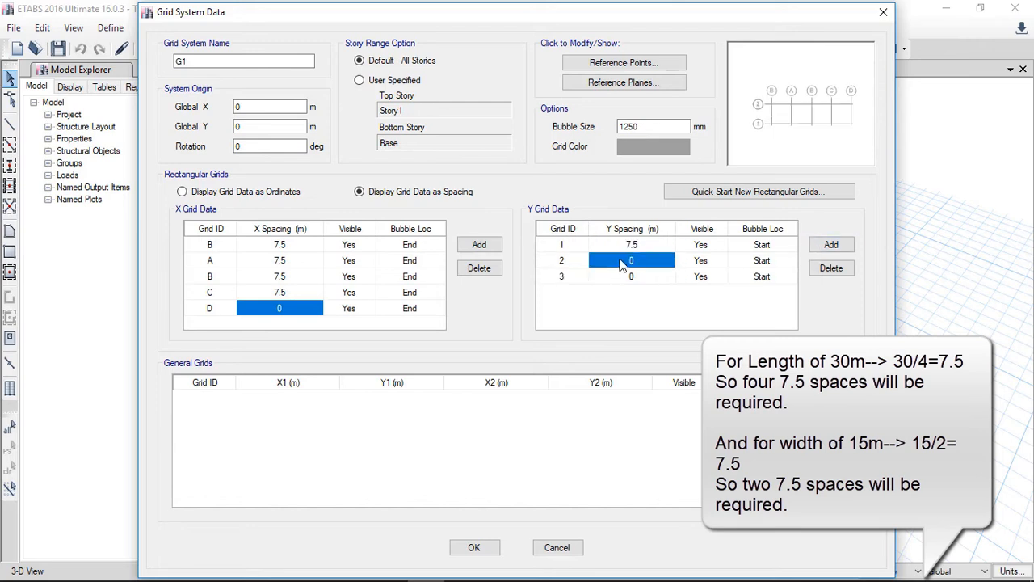
type("7.5")
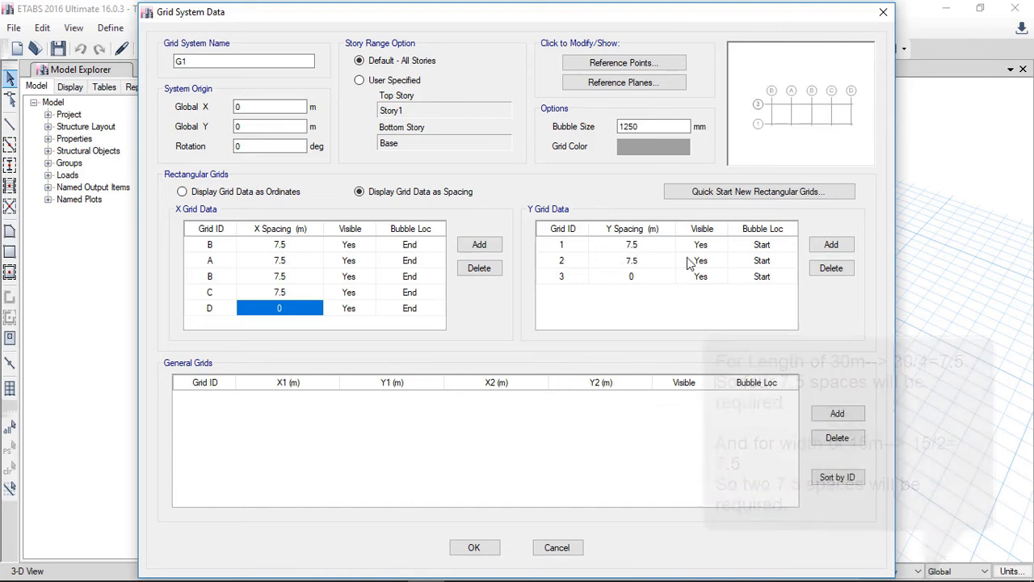
left_click(650, 277)
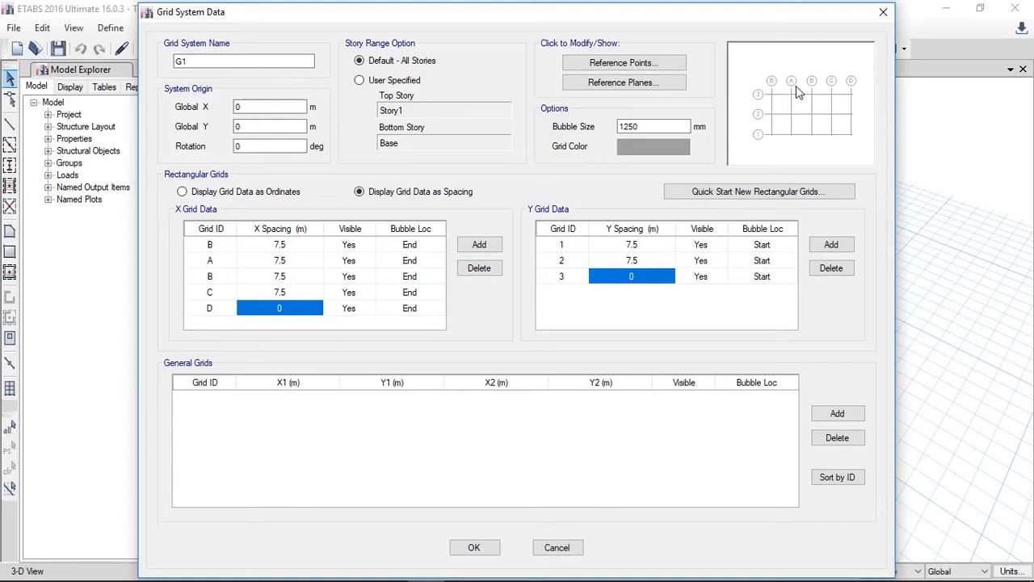
left_click(475, 547)
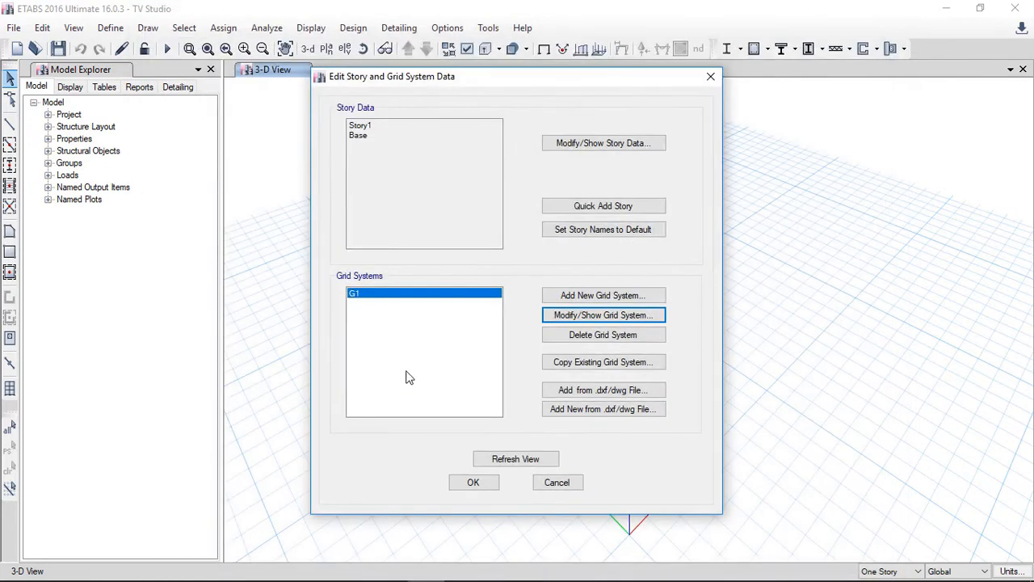
Step: Open the story data and add one new story above Story1
left_click(565, 152)
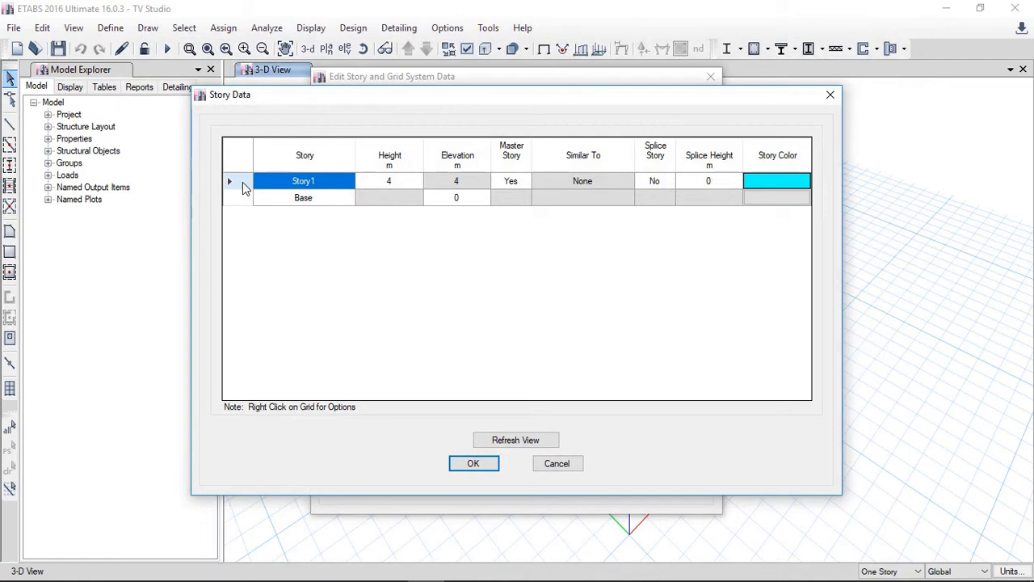
right_click(243, 182)
mouse_move(343, 235)
left_click(450, 232)
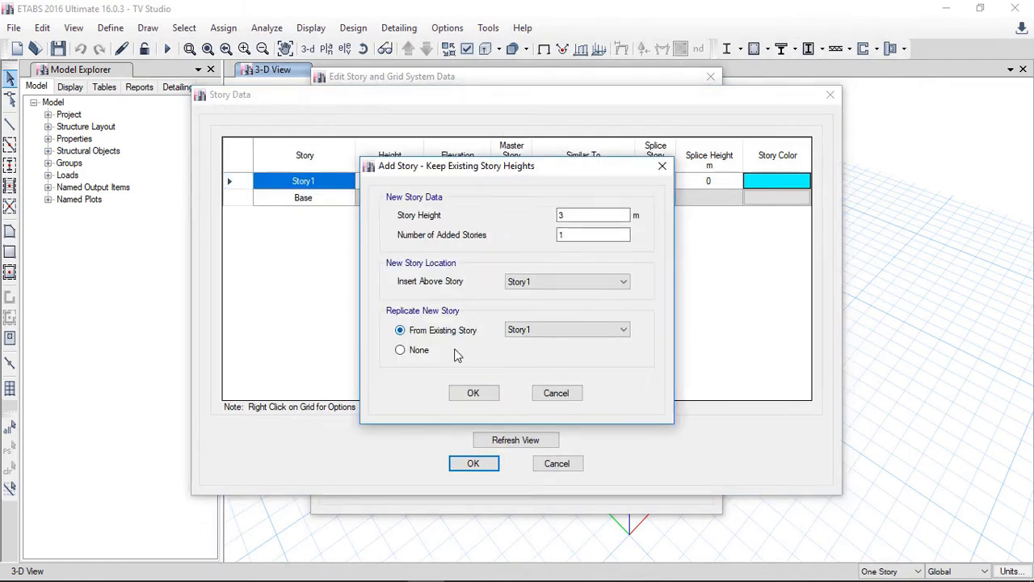
left_click(473, 392)
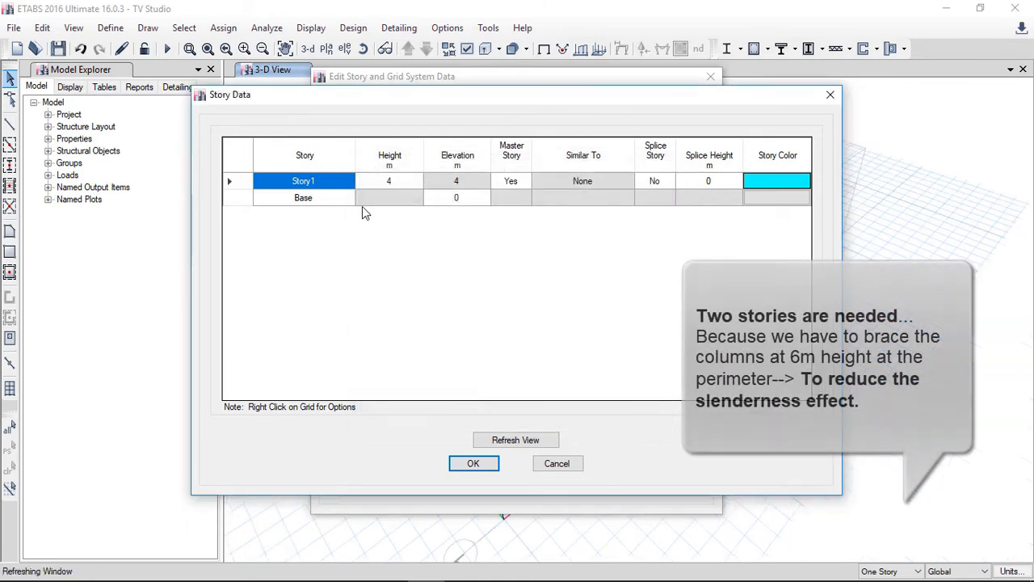
Step: Set the heights of Story1 and Story2 to 6 m each and close both dialogs
left_click(399, 199)
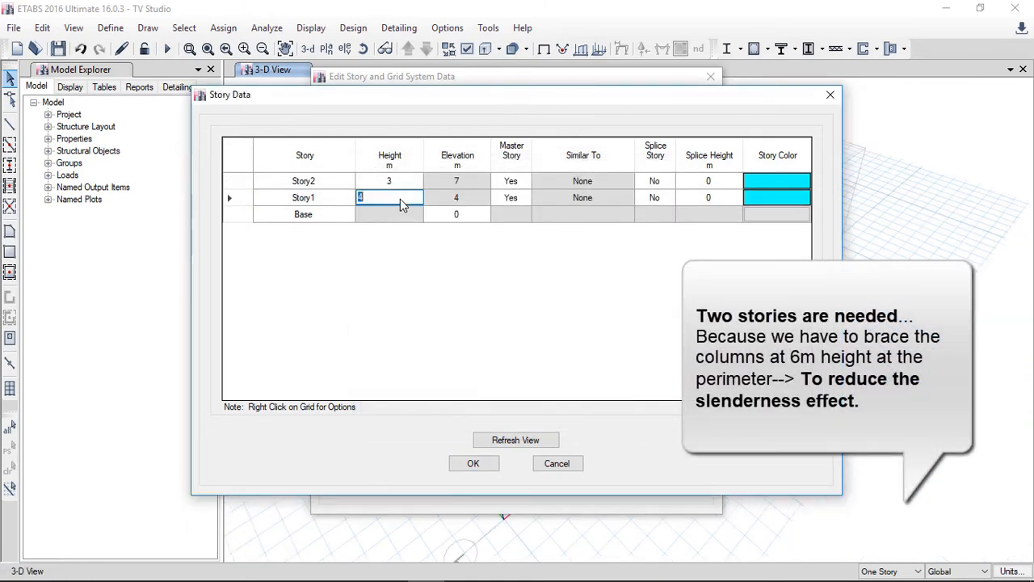
type("6")
left_click(399, 178)
key("Return")
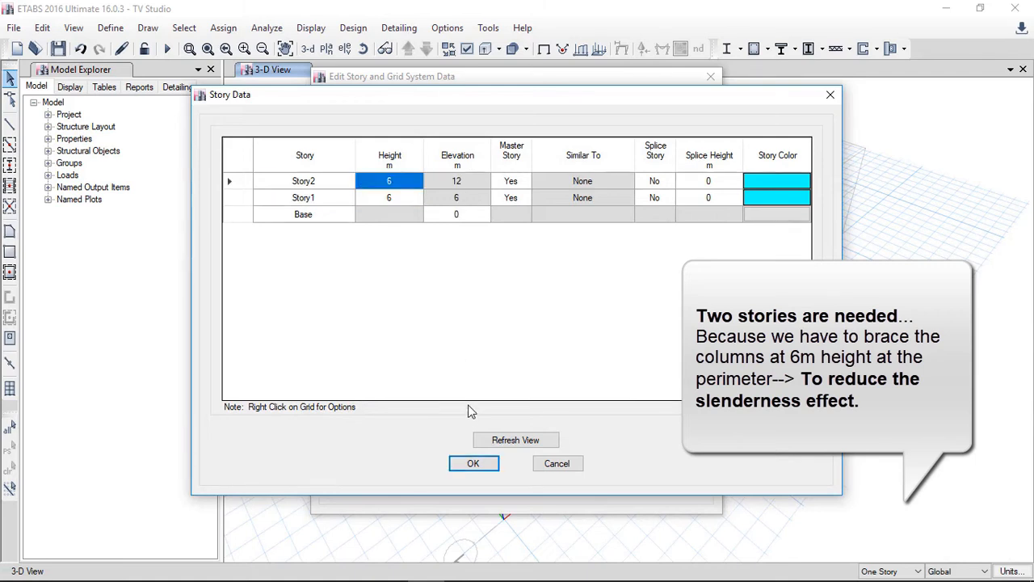
left_click(473, 463)
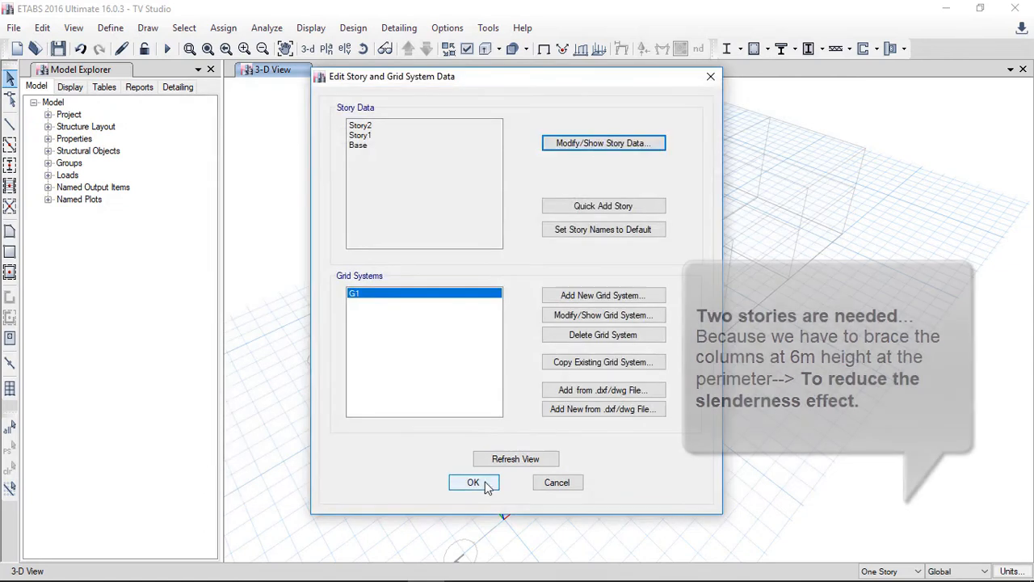
left_click(478, 483)
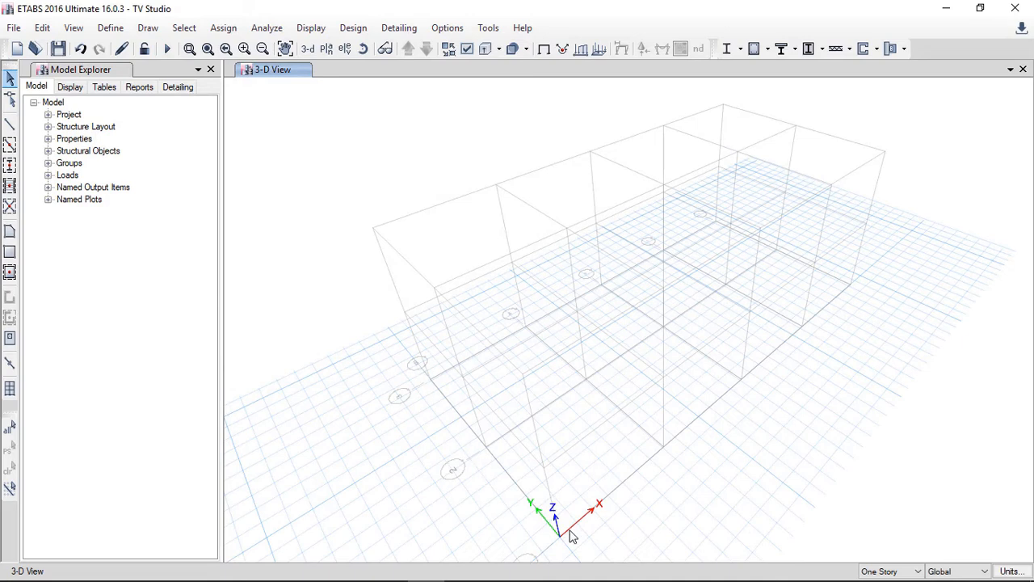
Step: Display the plan view of Story2
left_click(328, 50)
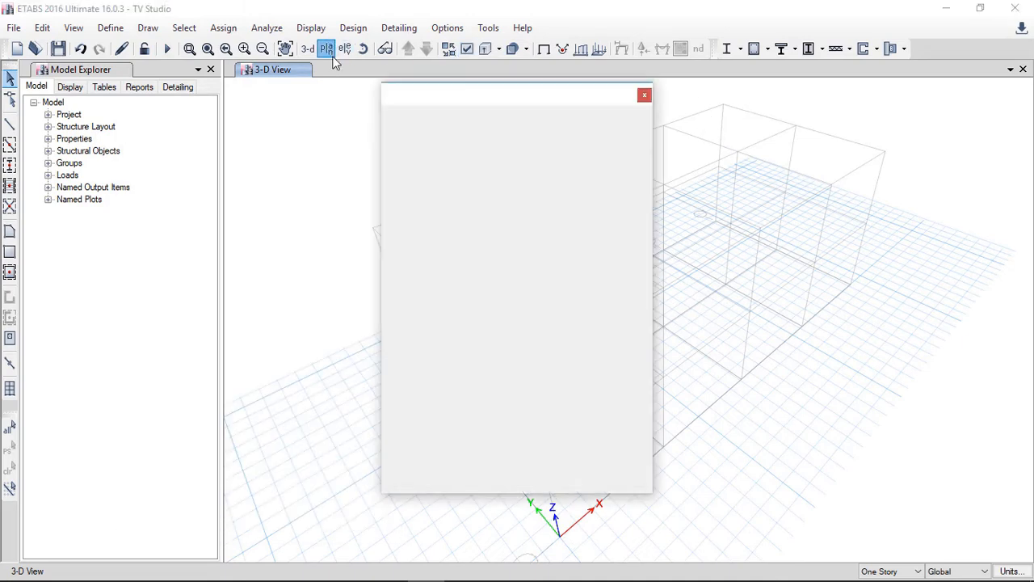
left_click(575, 466)
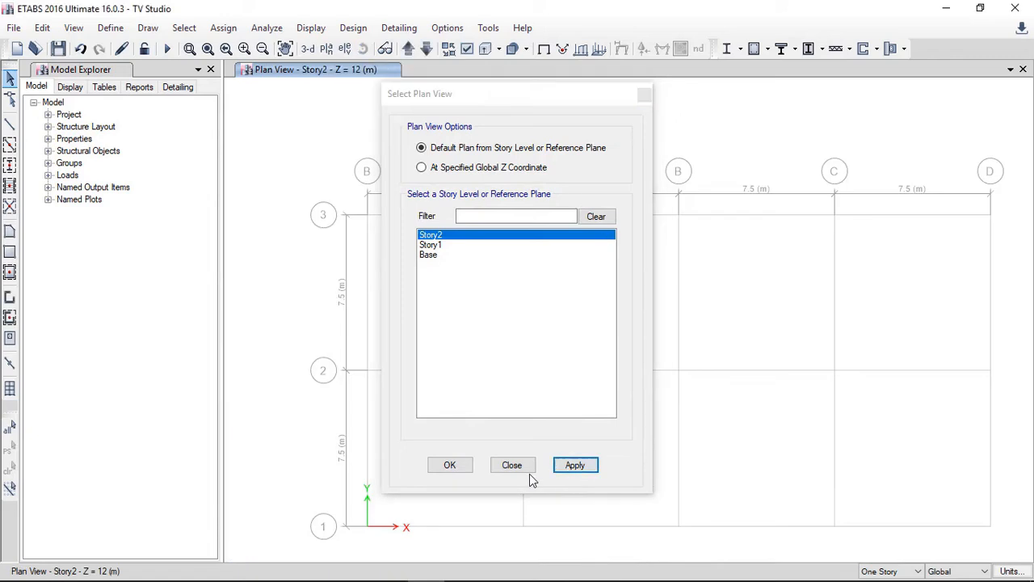
left_click(449, 467)
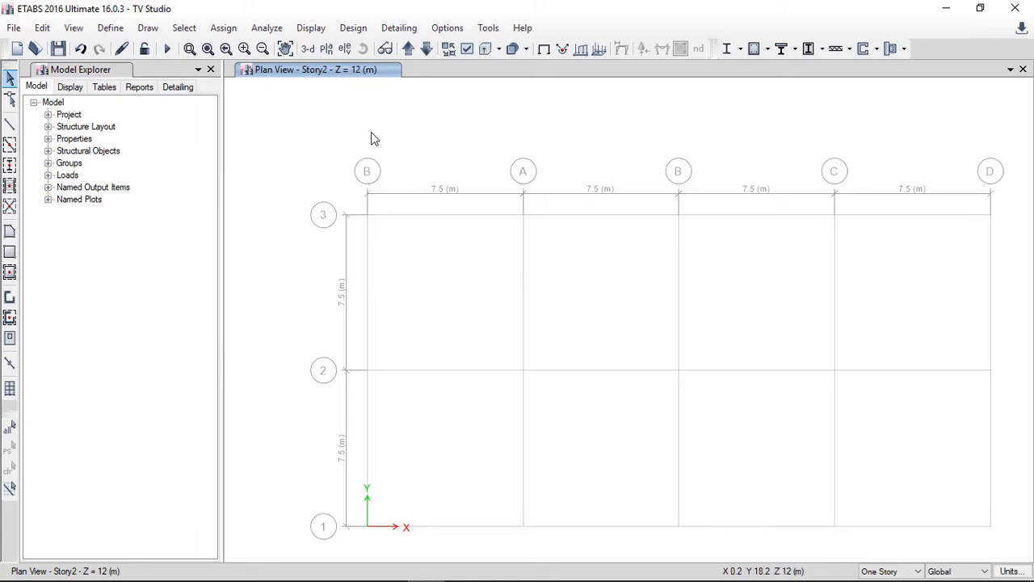
Step: Display the elevation view along grid line B
left_click(344, 48)
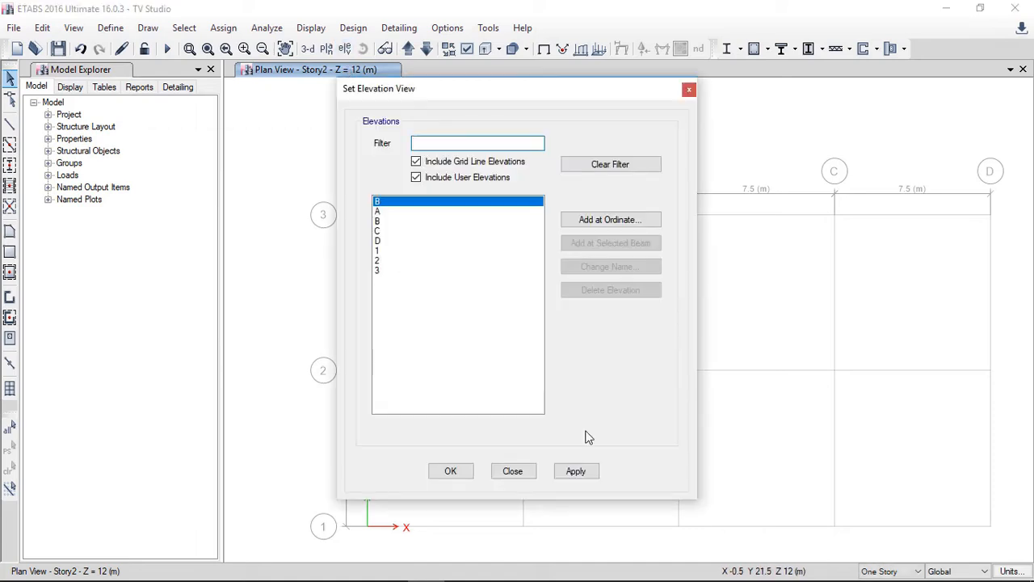
left_click(575, 473)
left_click(449, 472)
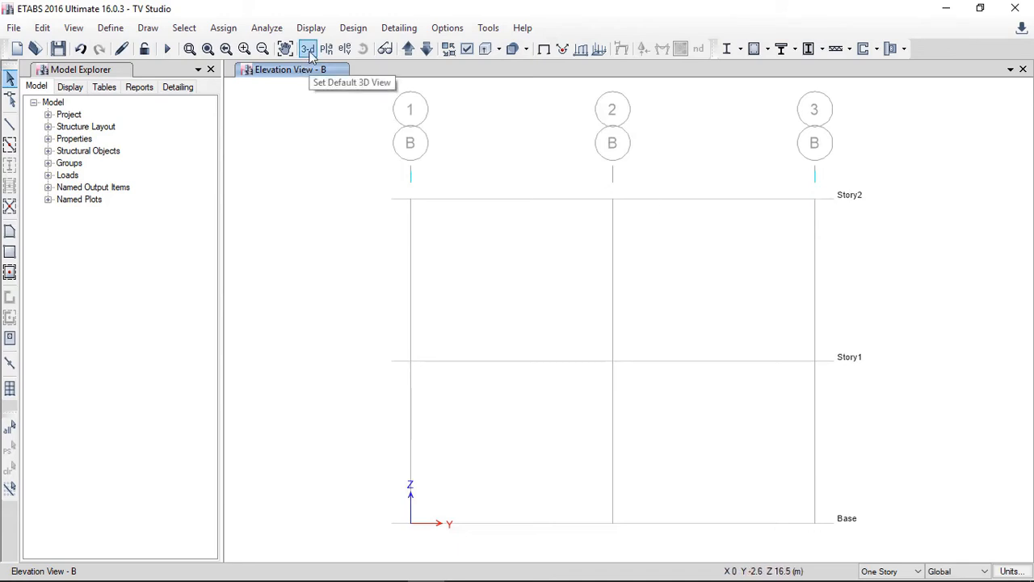
Step: Open the material definitions and start a new concrete material with the United States region and User standard
left_click(111, 28)
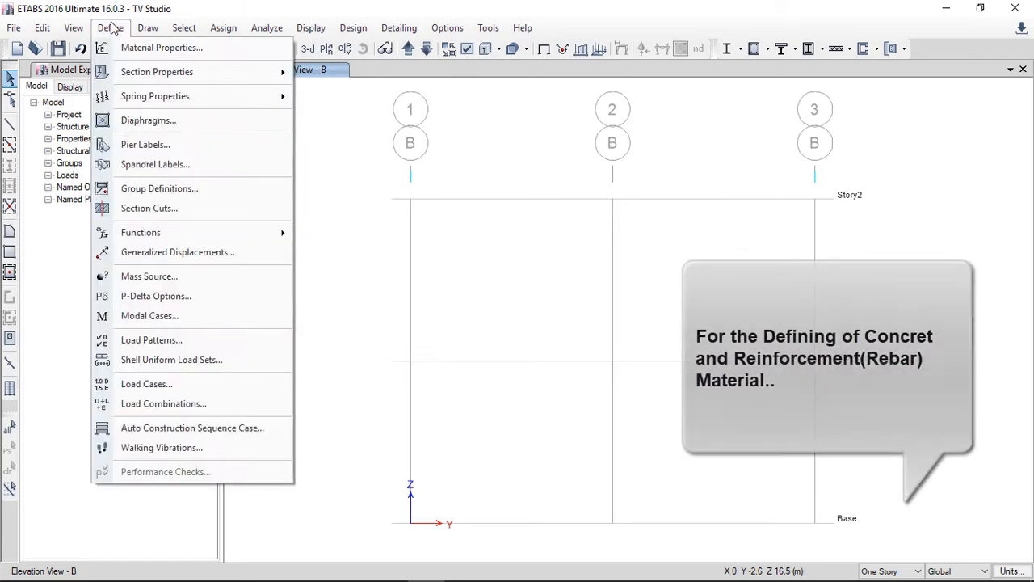
left_click(129, 49)
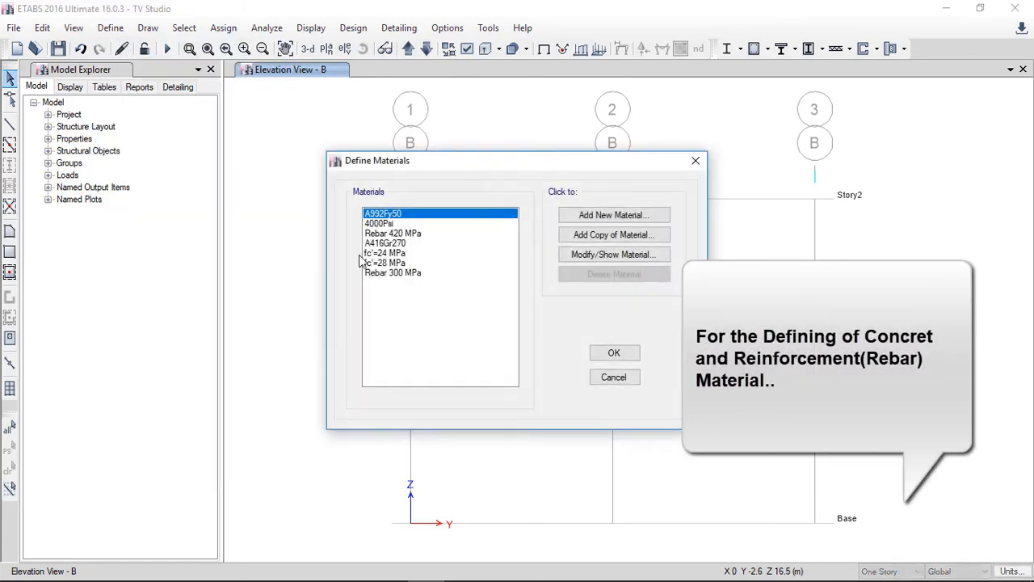
left_click(378, 234)
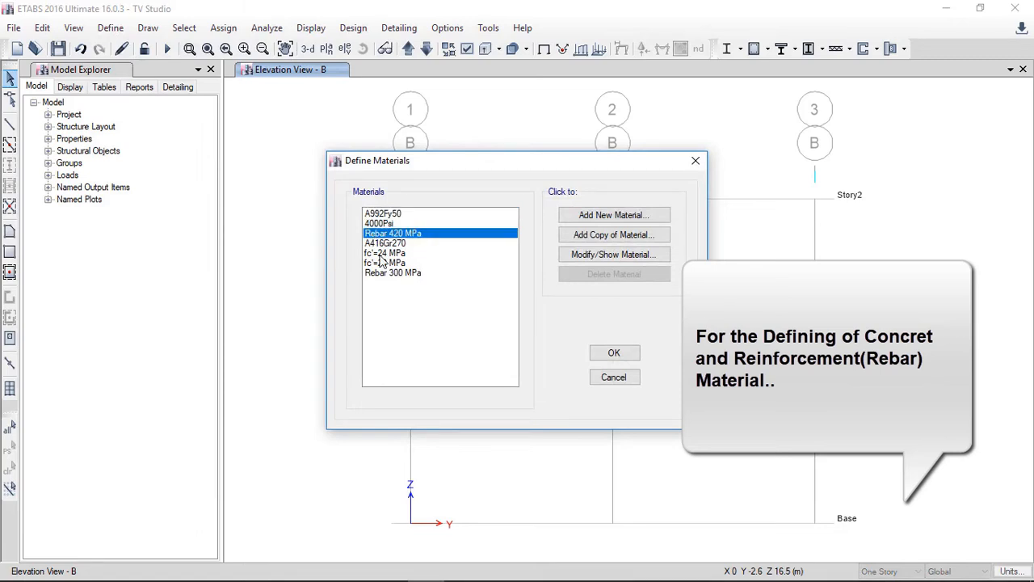
left_click(380, 254)
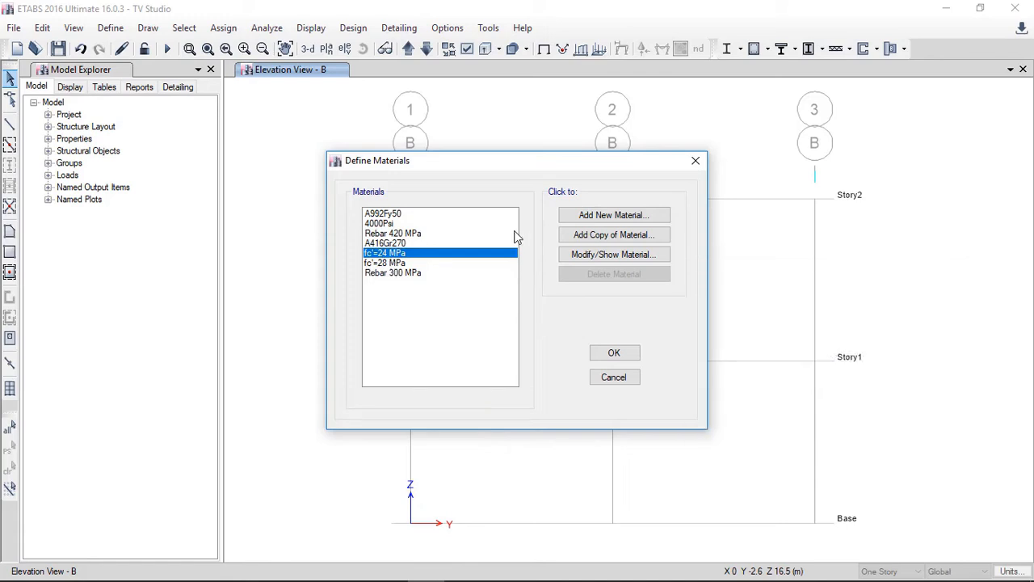
left_click(588, 217)
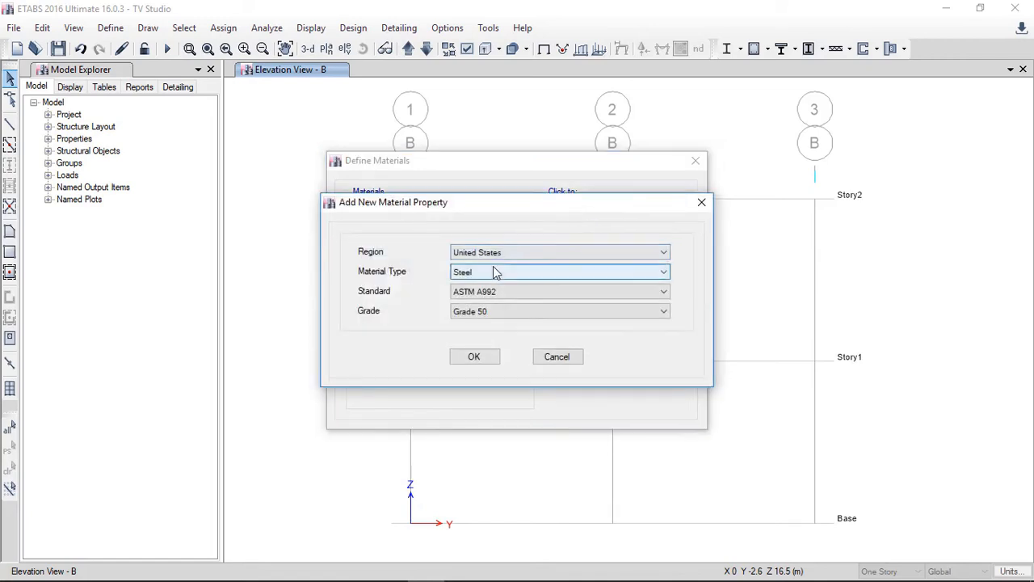
left_click(492, 272)
left_click(485, 287)
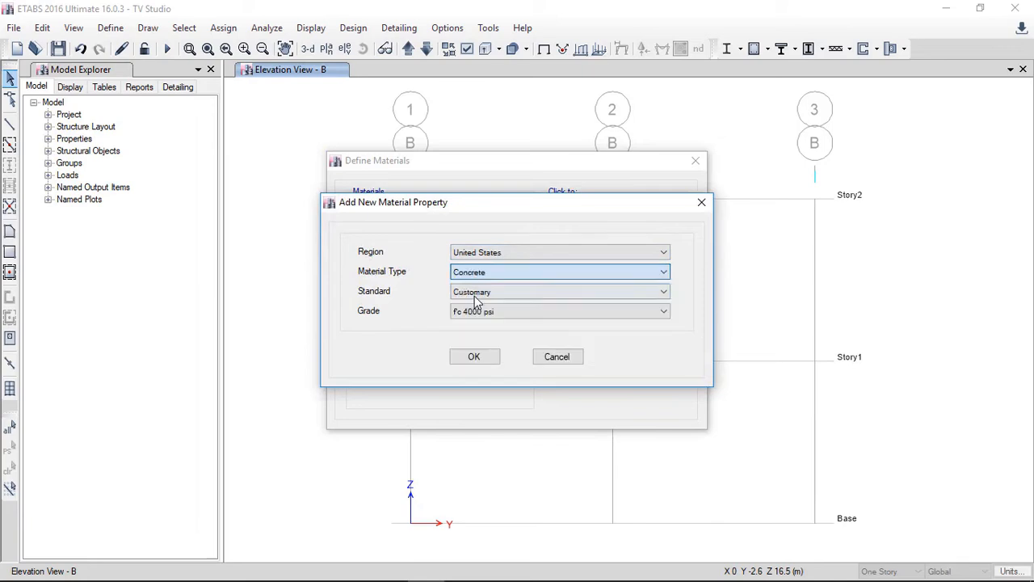
left_click(487, 293)
left_click(476, 306)
left_click(481, 312)
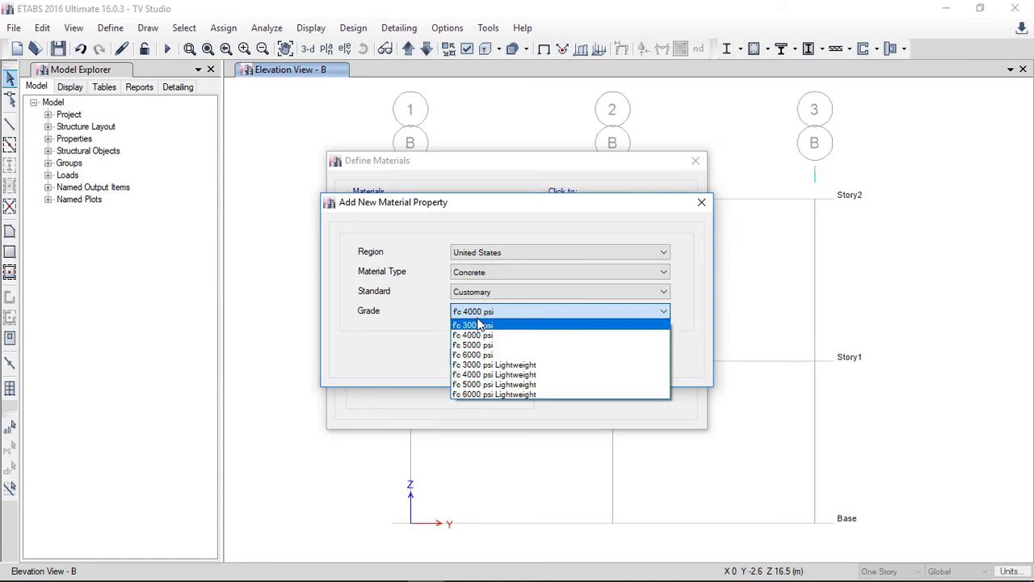
left_click(481, 313)
left_click(482, 294)
left_click(478, 315)
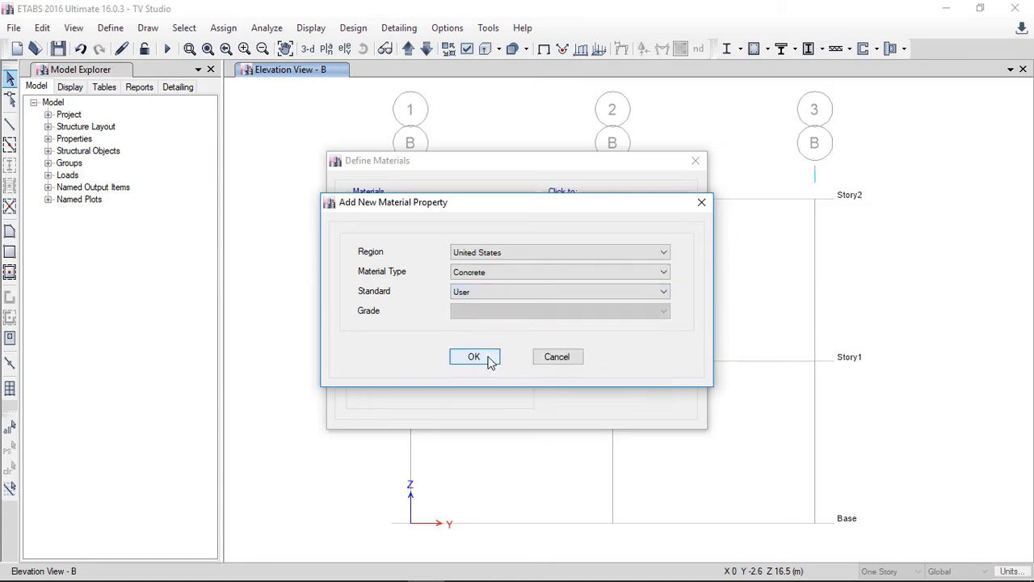
left_click(474, 356)
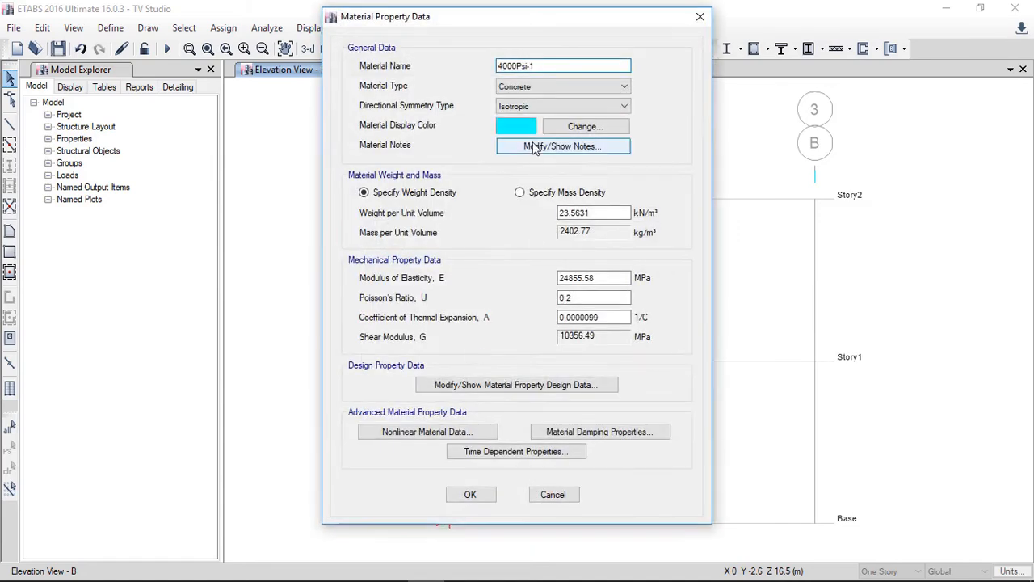
Step: Name the concrete material FC' 20 MPa, set its compressive strength to 20 MPa, and accept both dialogs
type("FC' 20 MPa")
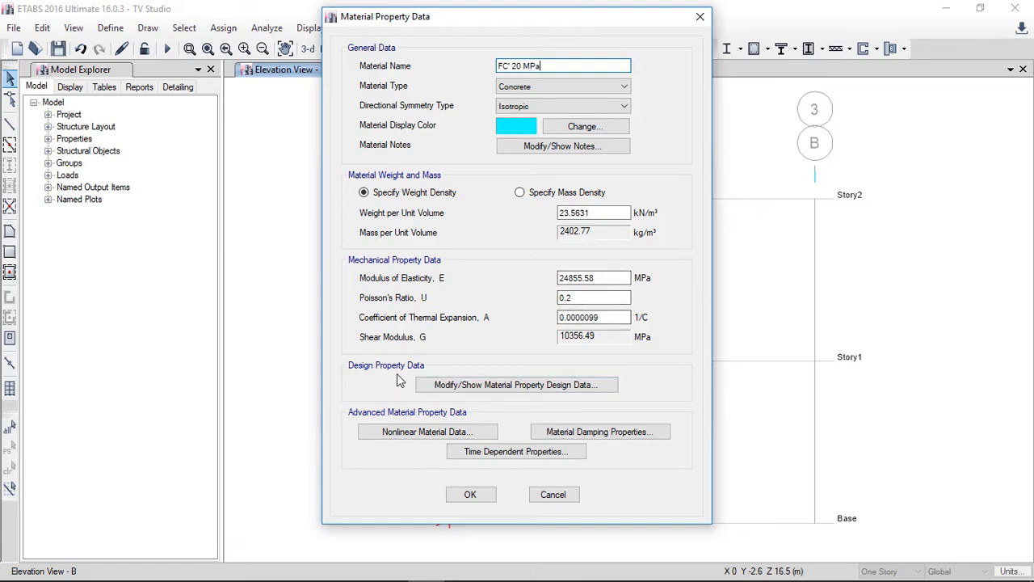
left_click(504, 387)
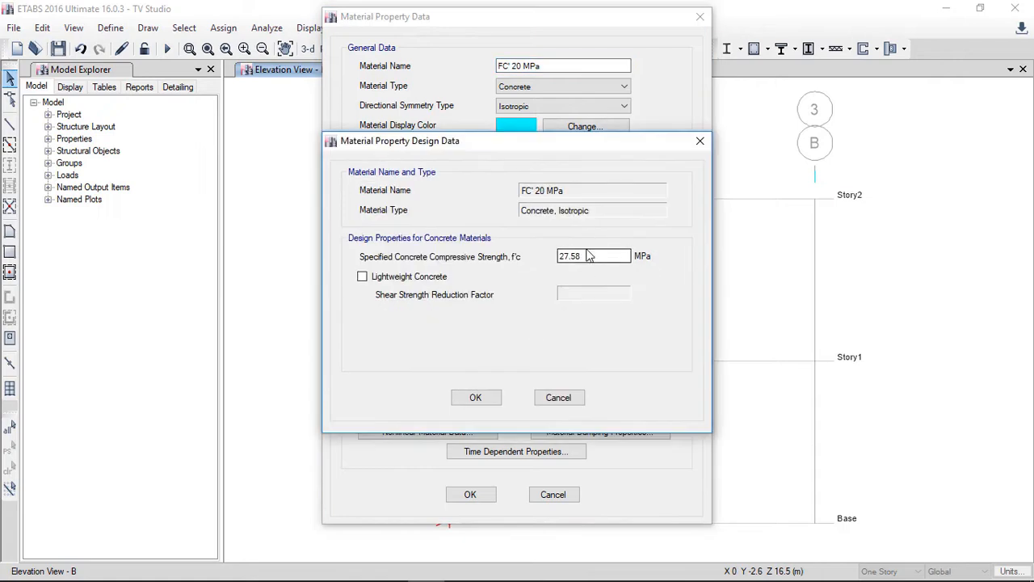
left_click_drag(599, 258, 462, 246)
type("20")
left_click(474, 397)
left_click(470, 494)
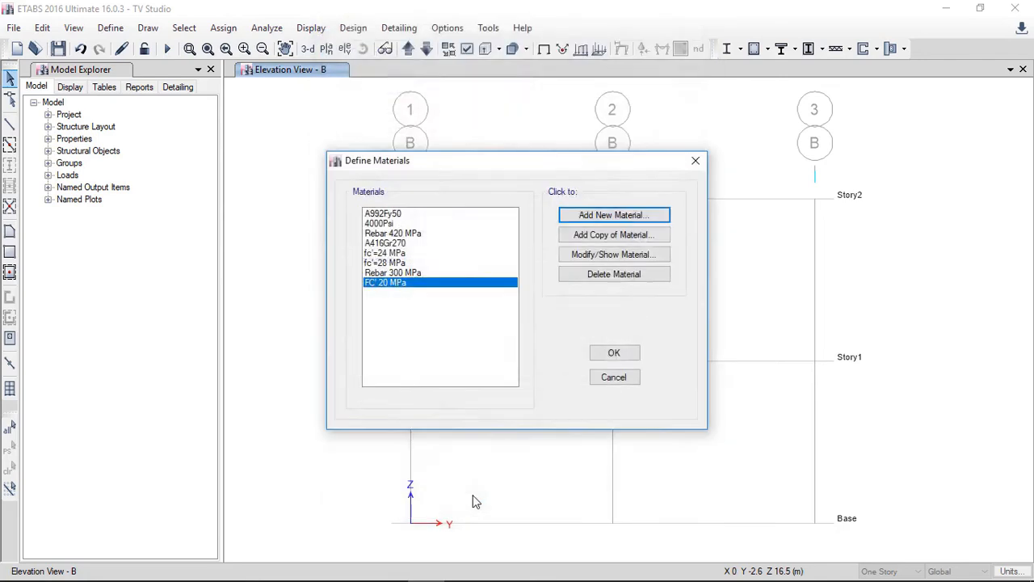
Step: Start another new material of type Rebar with the User standard
left_click(388, 254)
left_click(390, 263)
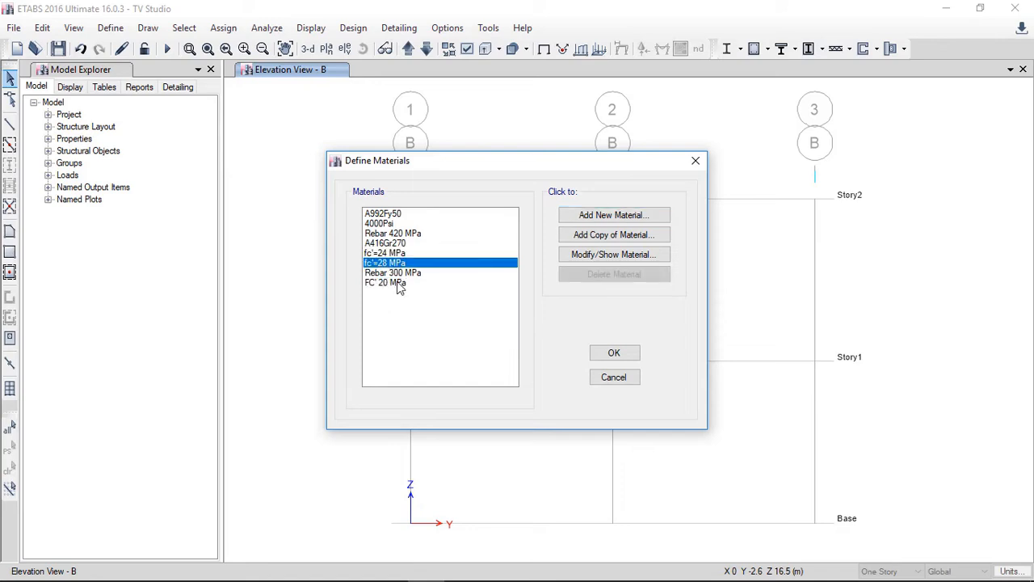
left_click(399, 283)
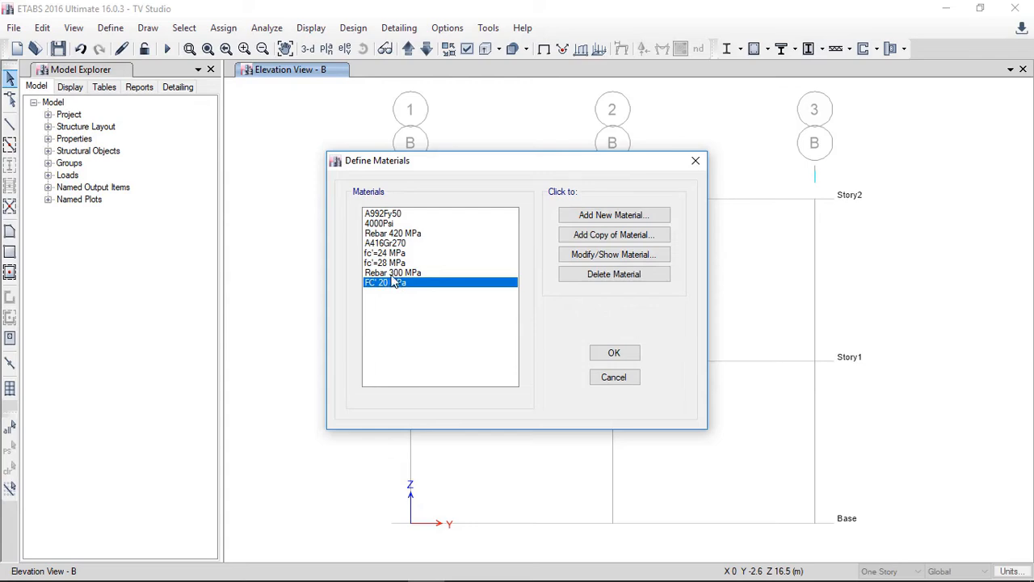
left_click(386, 234)
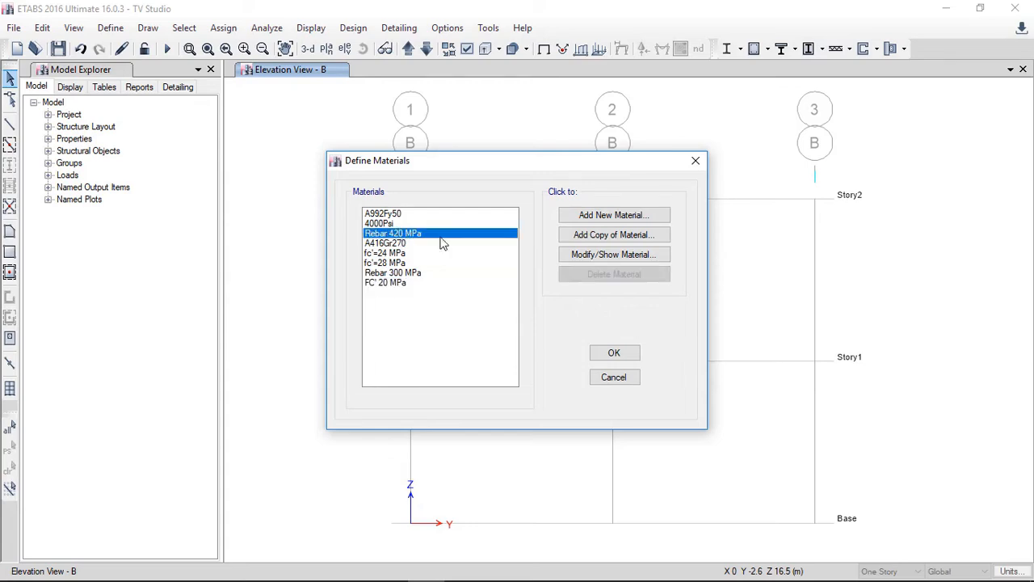
left_click(595, 216)
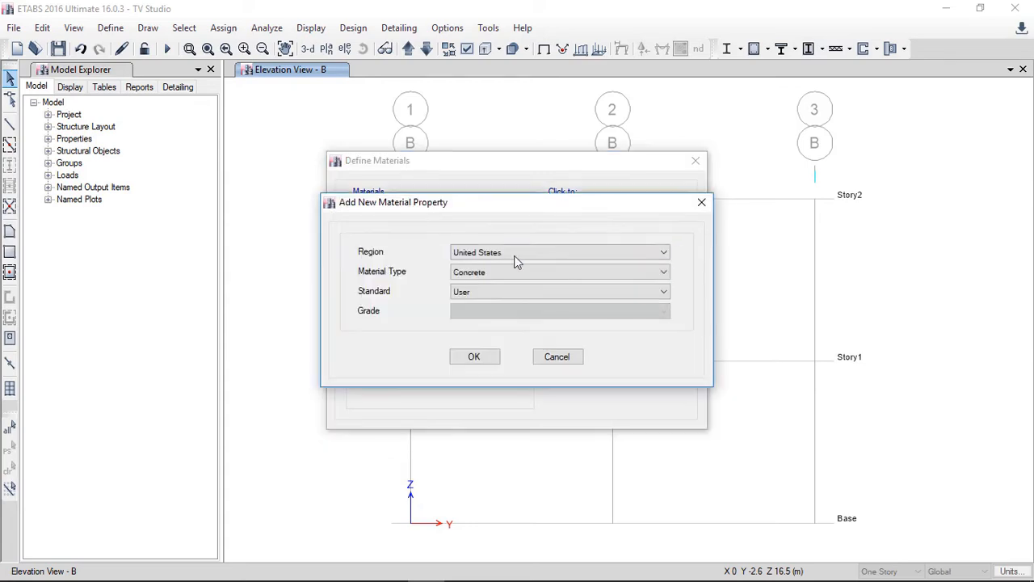
left_click(472, 273)
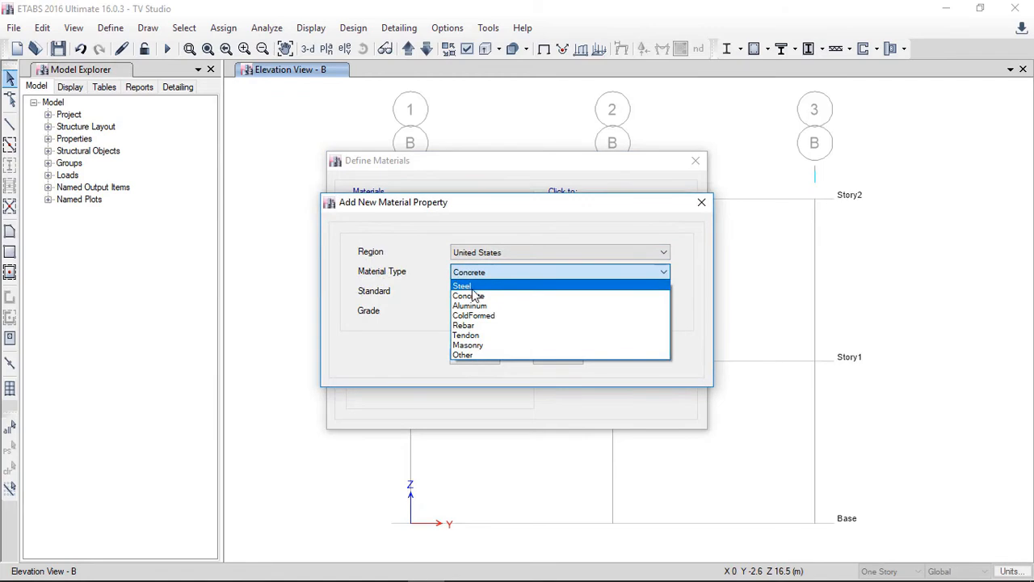
left_click(470, 325)
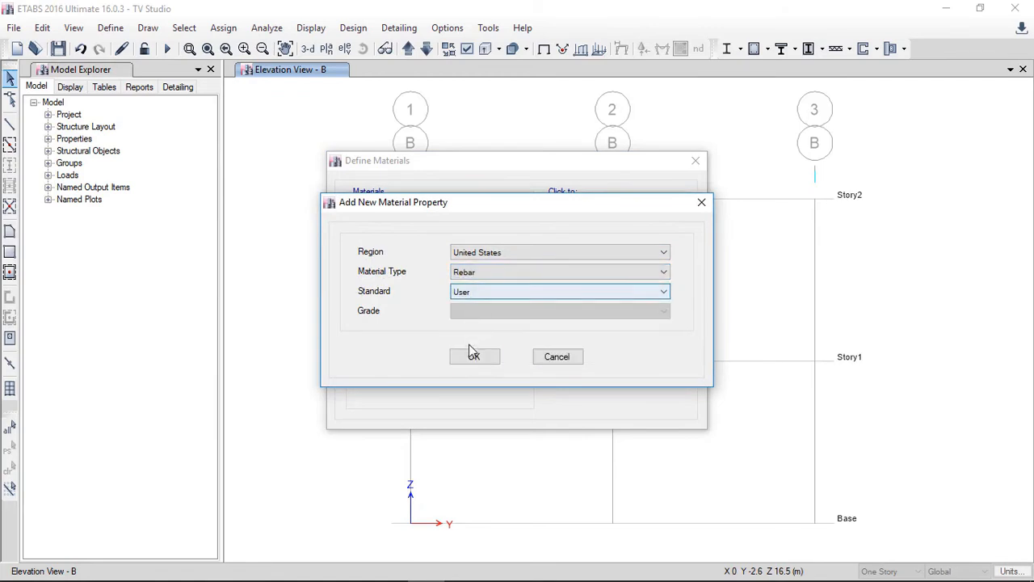
left_click(471, 354)
Step: Name the rebar material grade 420 MPa, set its minimum yield strength to 420 MPa, and accept all material dialogs
left_click_drag(535, 67, 427, 75)
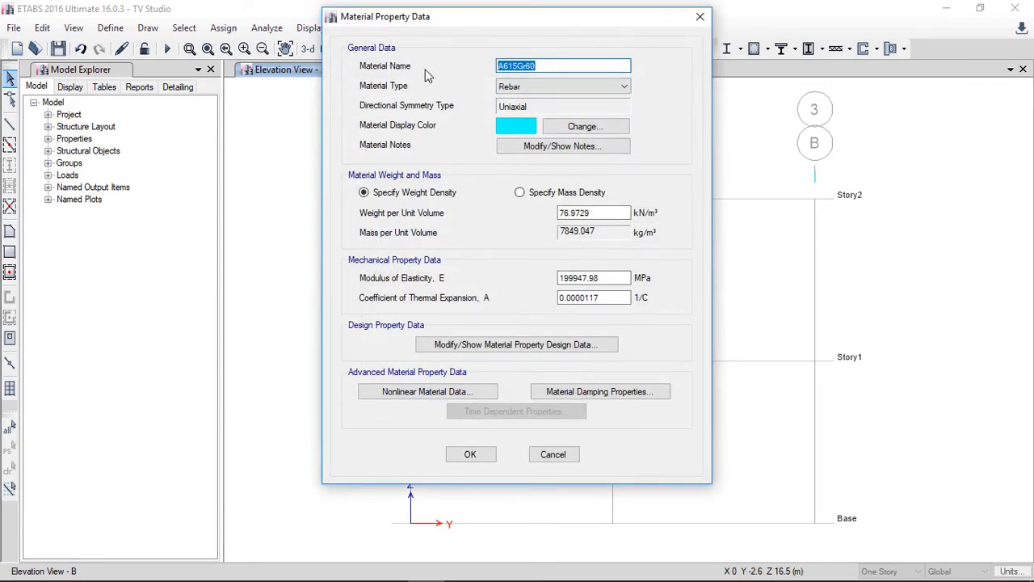
type("s")
left_click(466, 348)
left_click_drag(593, 254, 523, 255)
type("42")
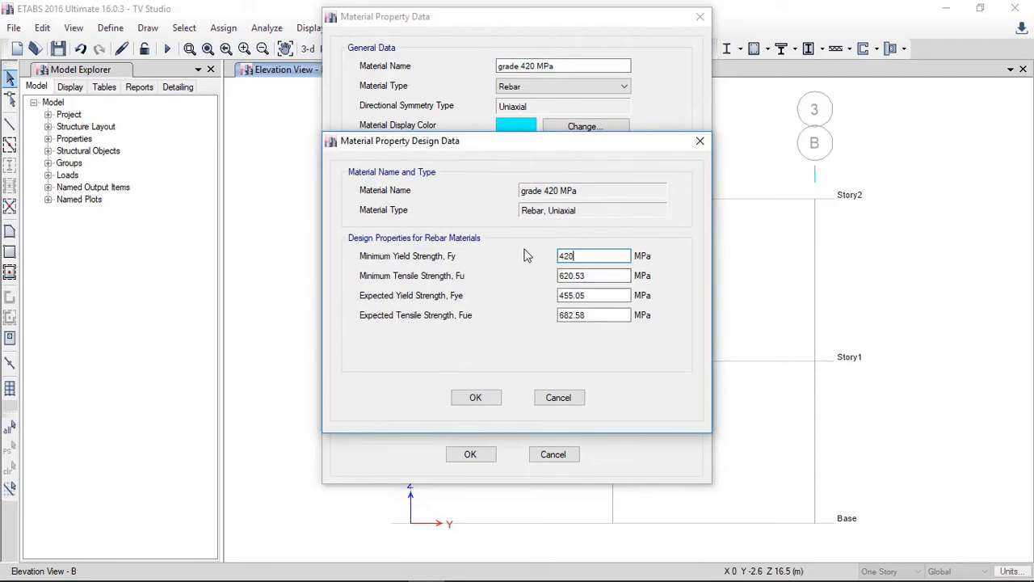
type("0")
left_click(475, 399)
left_click(470, 454)
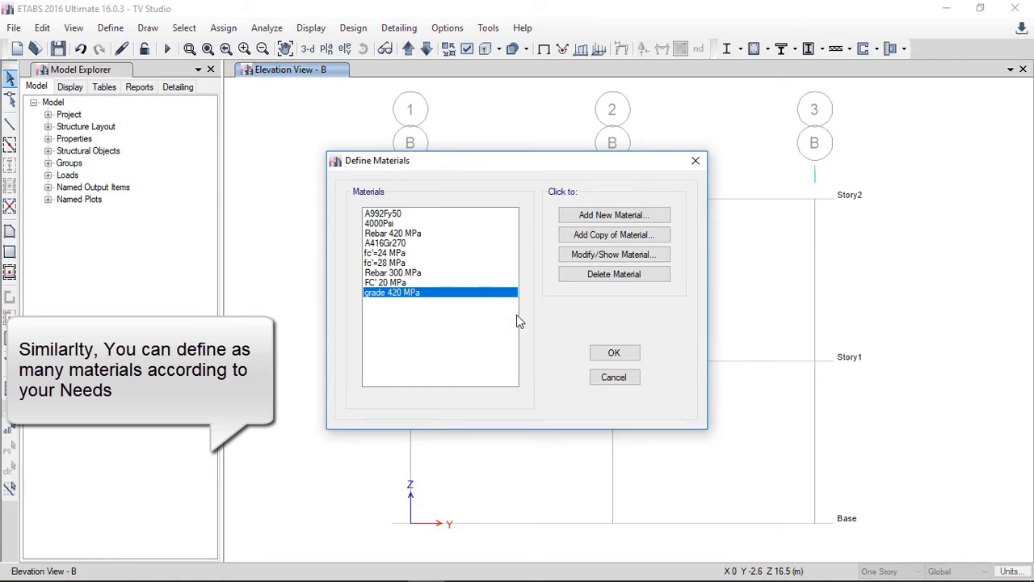
left_click(610, 353)
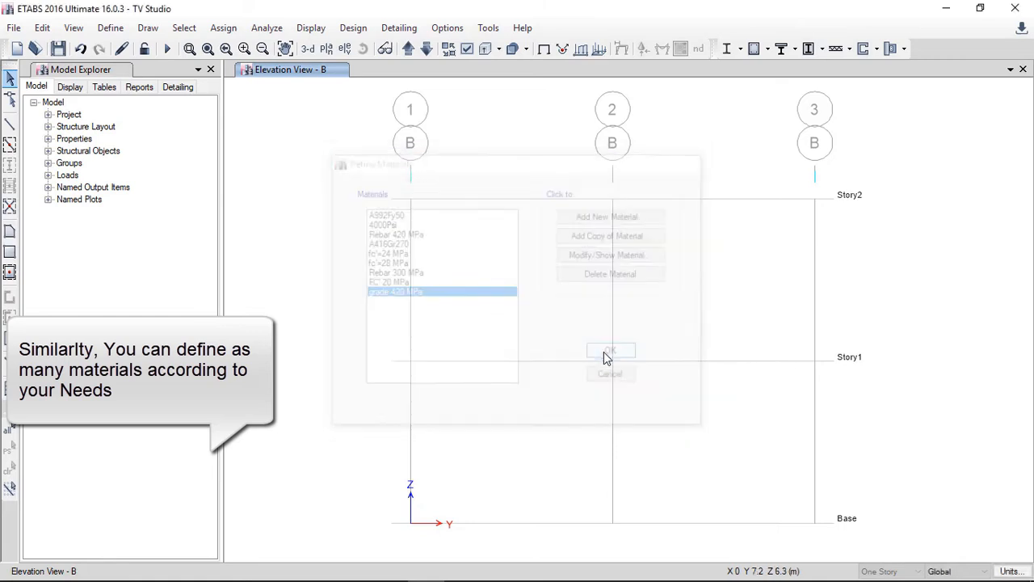
Step: Open the frame section properties and delete the Automatic Beam Selection, Automatic Column Selection and Beam 225x225 sections
left_click(110, 27)
mouse_move(271, 79)
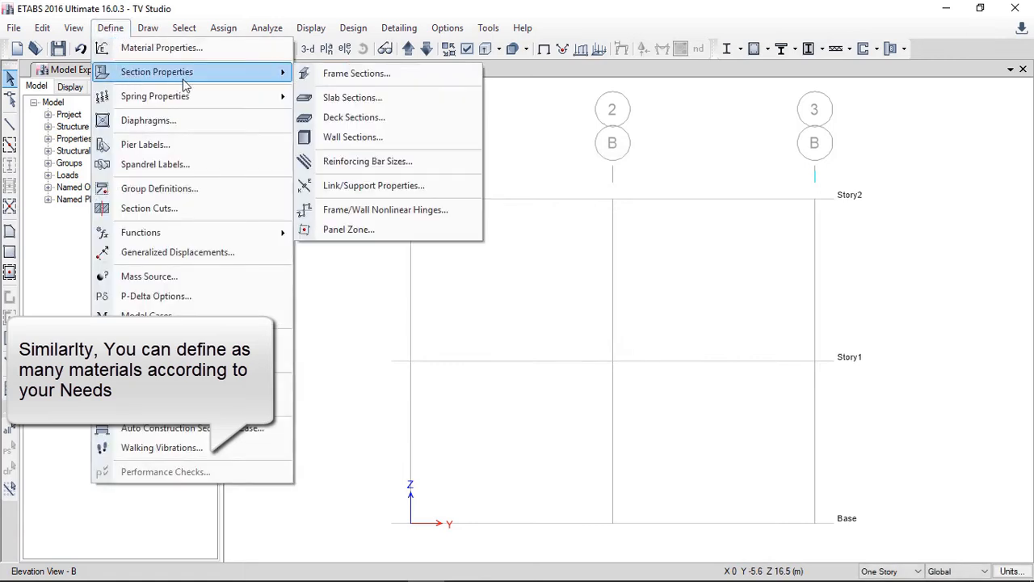
left_click(352, 76)
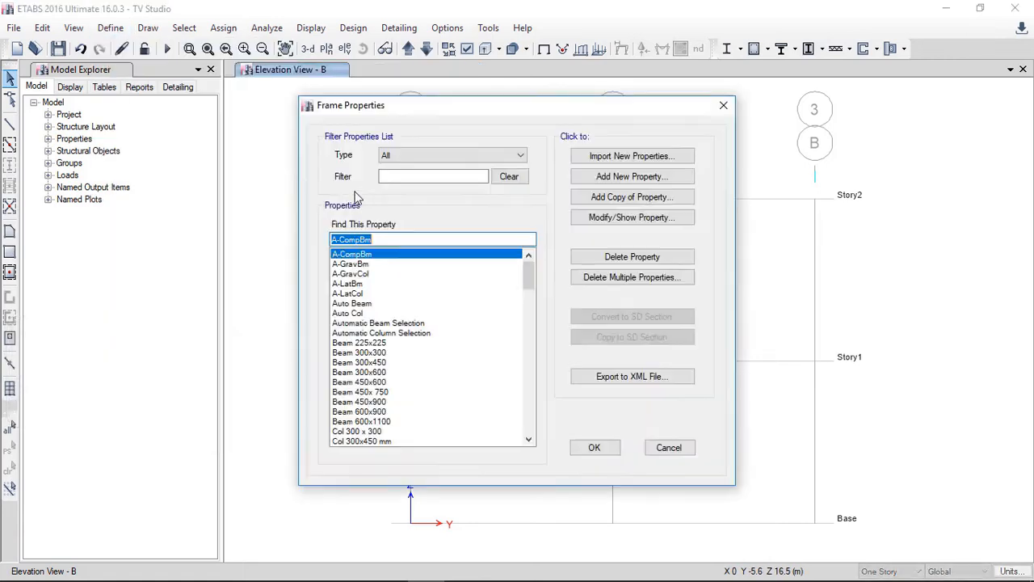
left_click(415, 324)
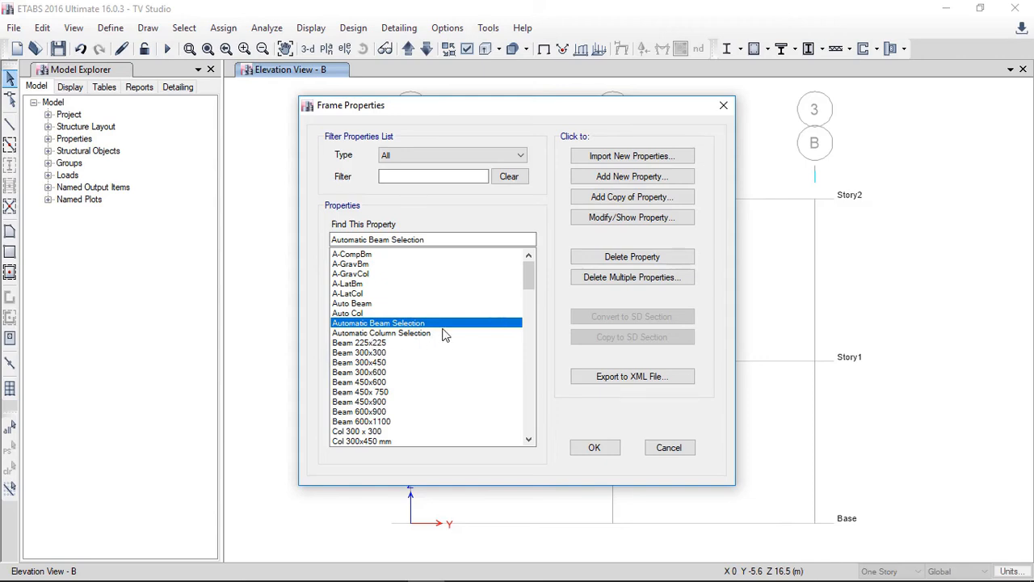
left_click(613, 262)
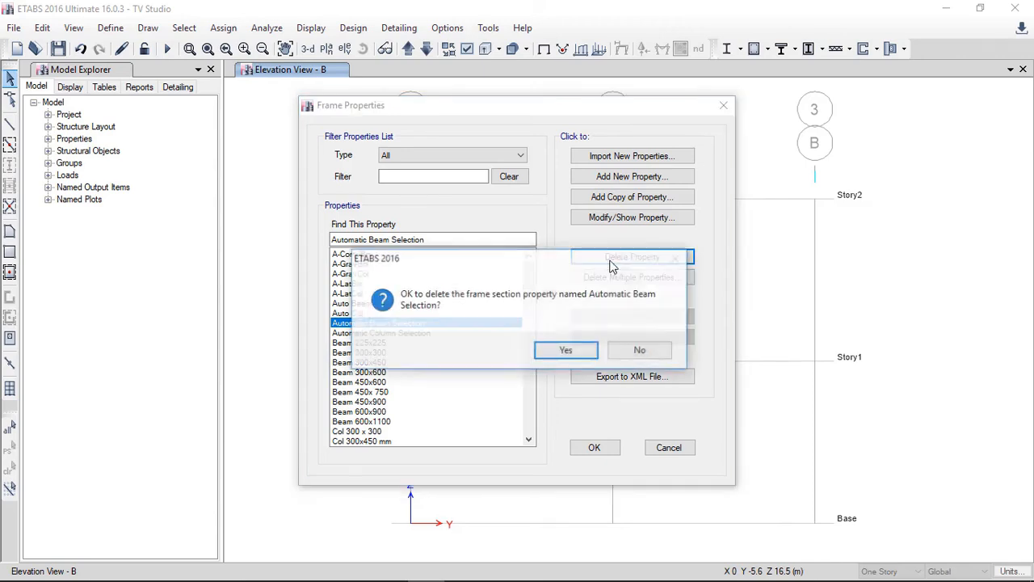
left_click(566, 350)
left_click(647, 260)
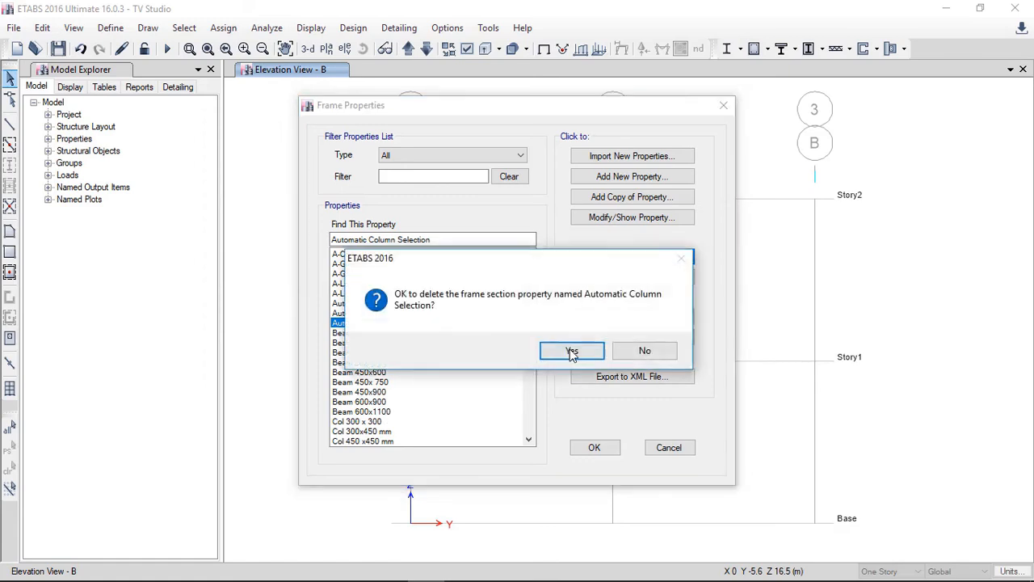
left_click(570, 349)
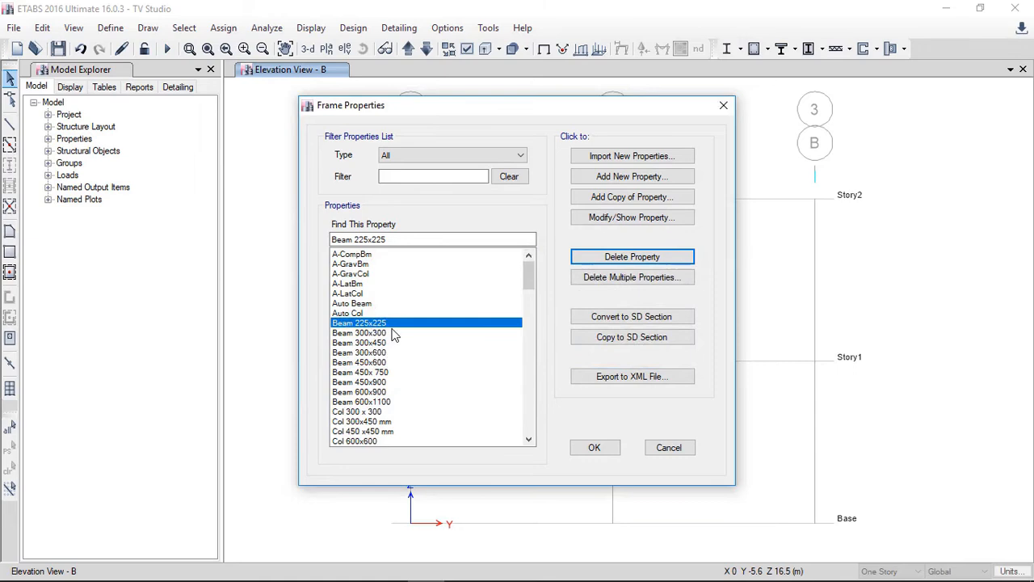
left_click(610, 263)
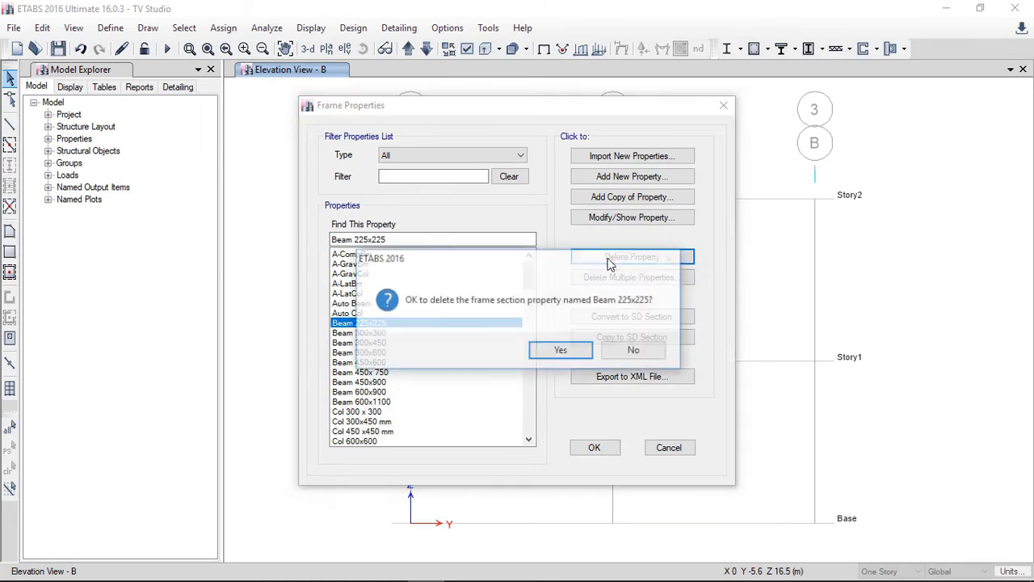
left_click(561, 350)
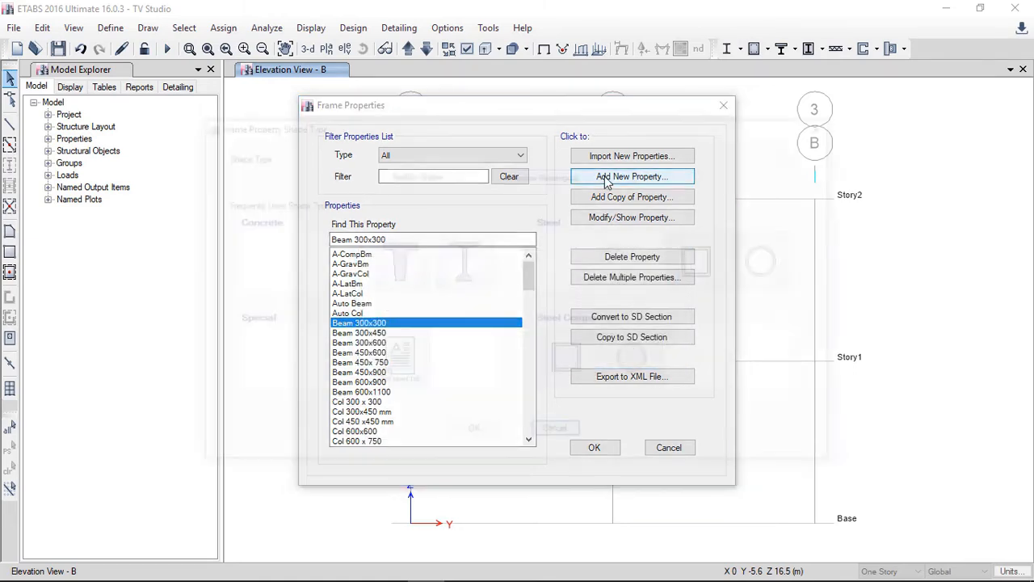
Step: Add a new concrete rectangular frame section named beam 225x225, 225 mm deep and 225 mm wide, using fc'=28 MPa
left_click(605, 176)
left_click(260, 260)
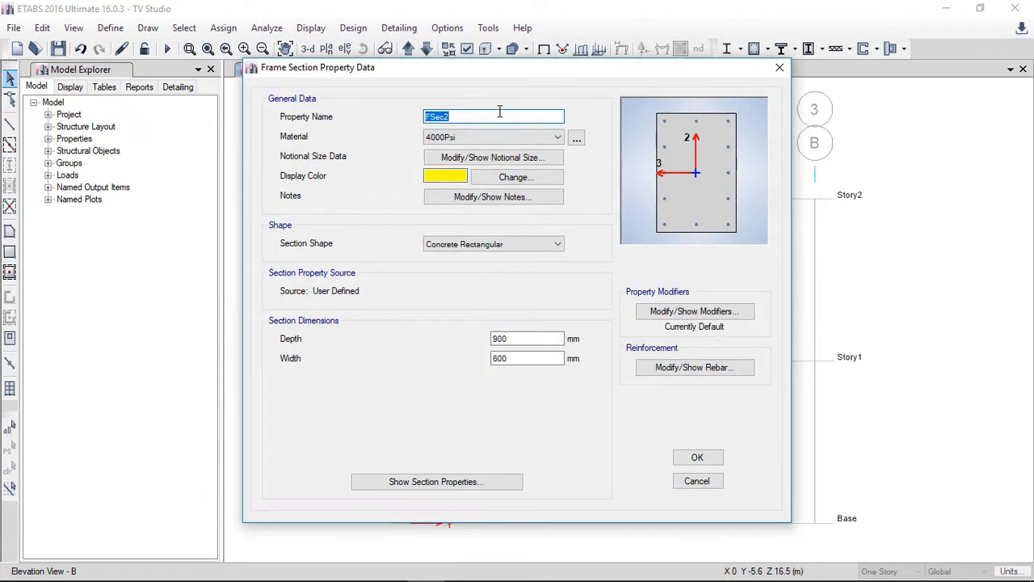
type("beam 225x225")
double_click(526, 337)
type("225")
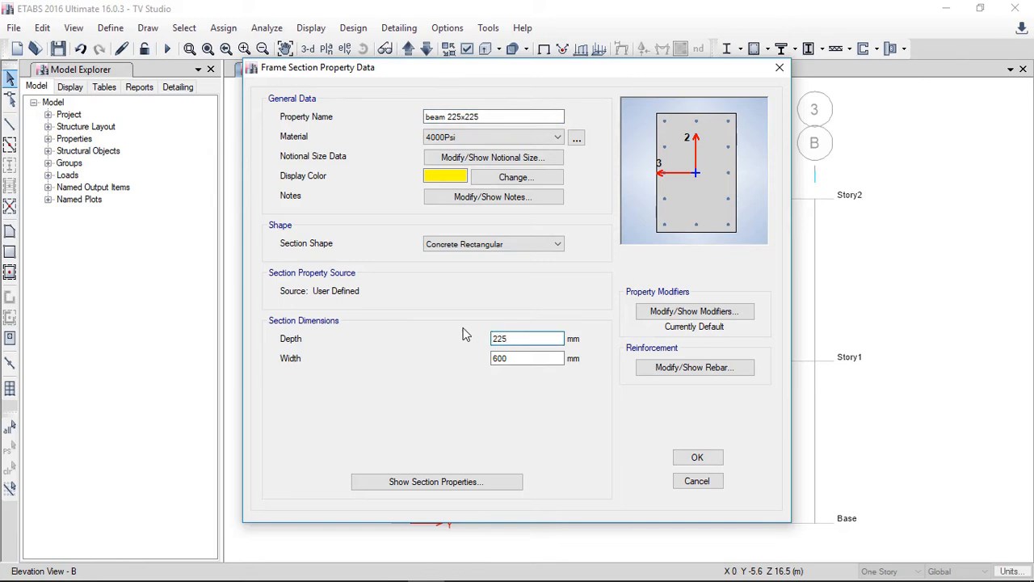
key("Tab")
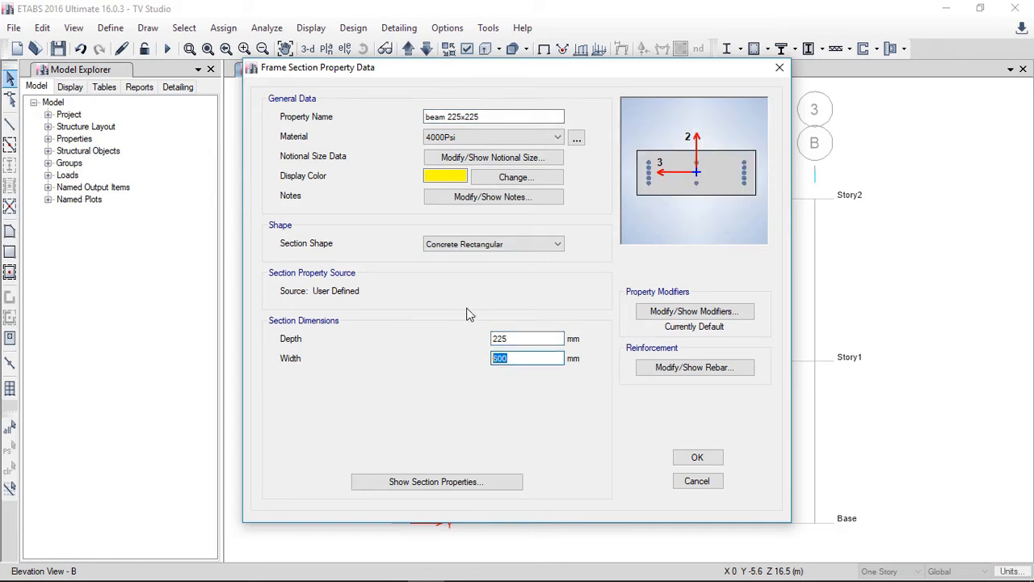
type("225")
left_click(492, 137)
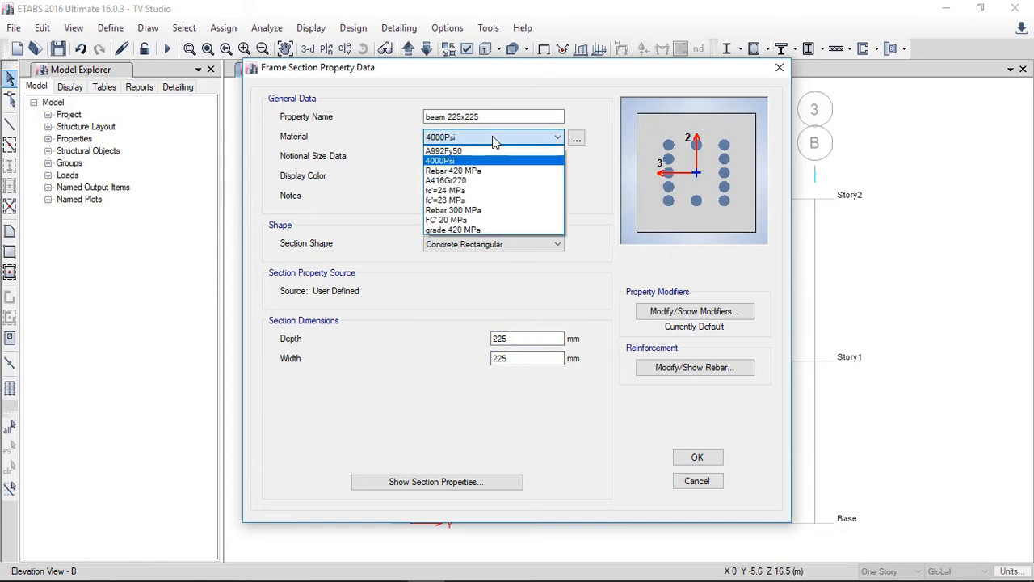
left_click(458, 200)
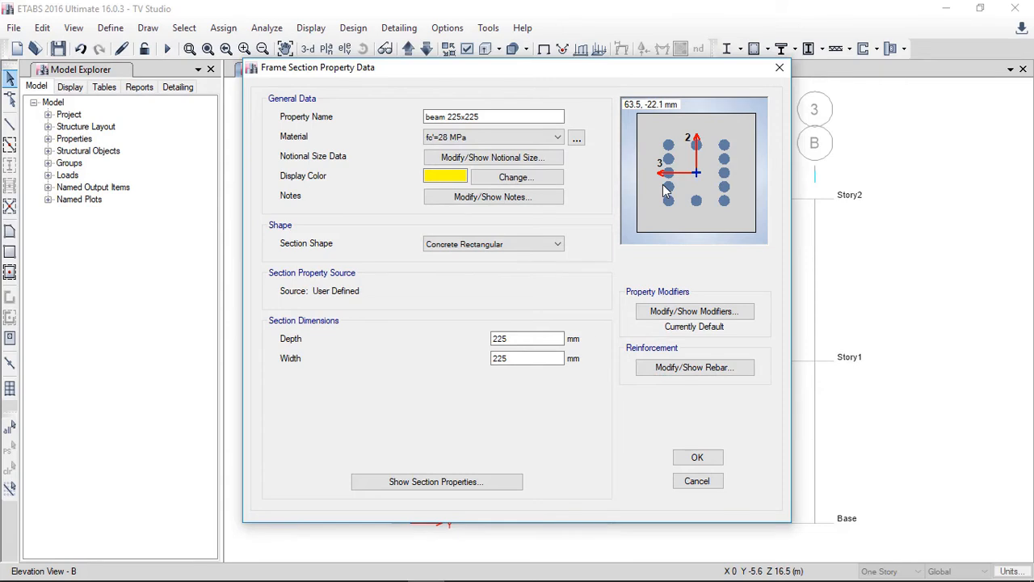
Step: Set the beam section's reinforcement to M3 Design Only (Beam) with Rebar 420 MPa bars, and accept both dialogs
left_click(669, 371)
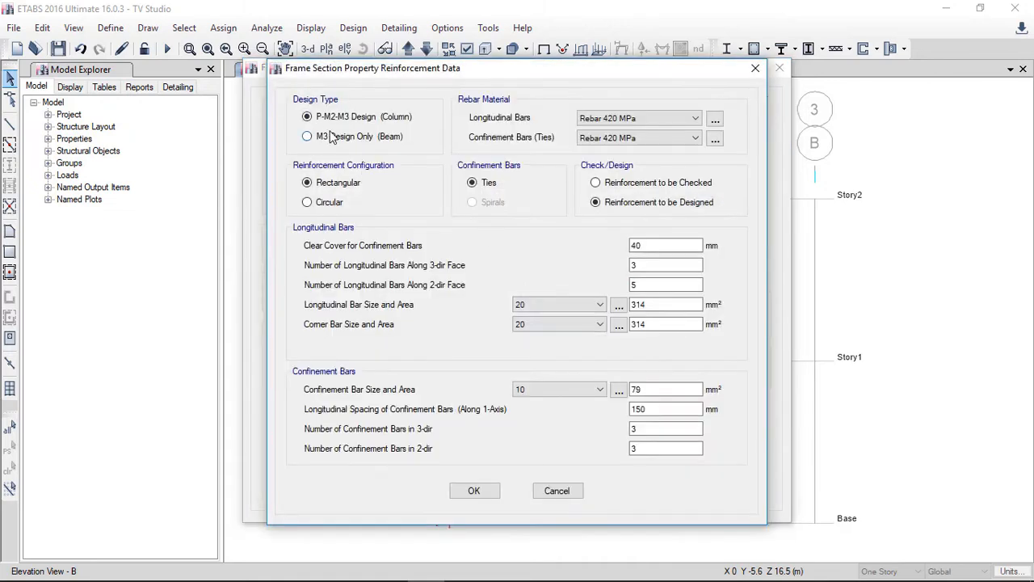
left_click(308, 138)
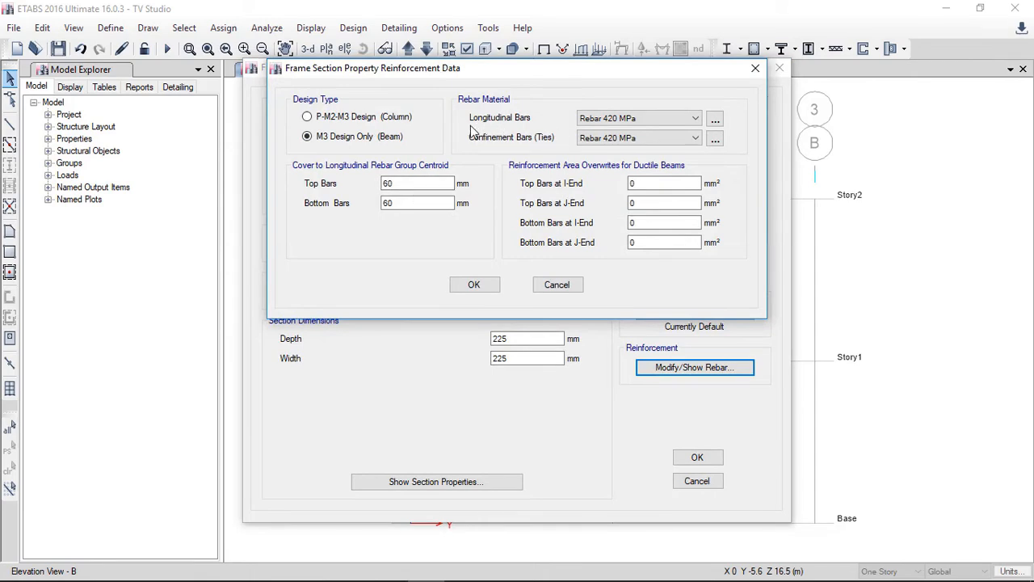
left_click(599, 119)
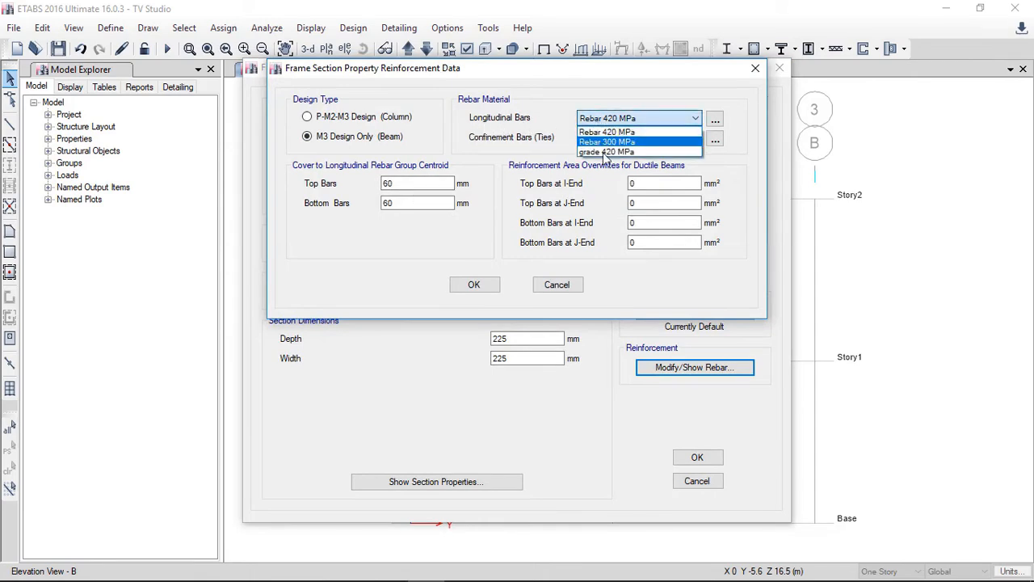
left_click(623, 134)
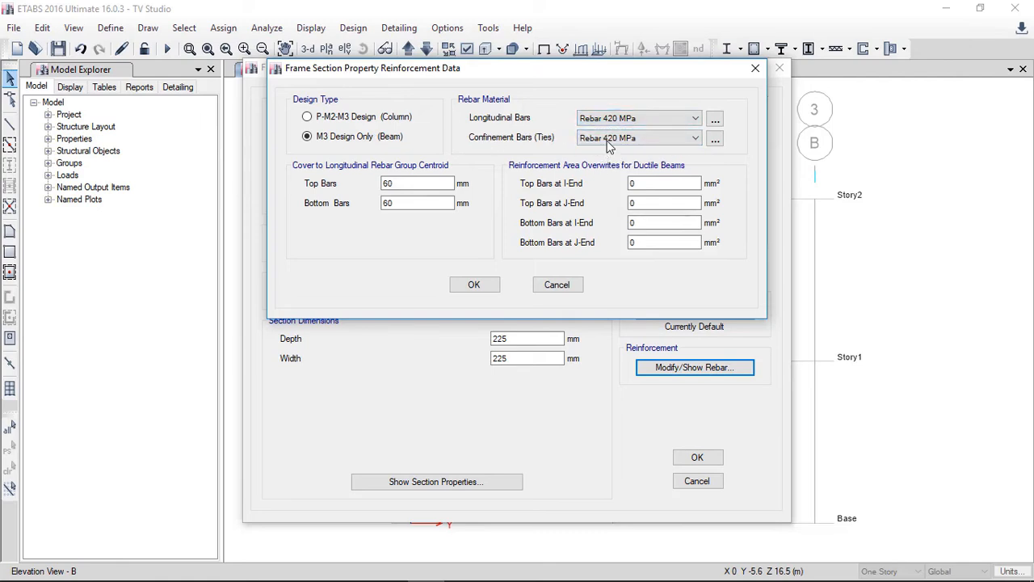
left_click(607, 139)
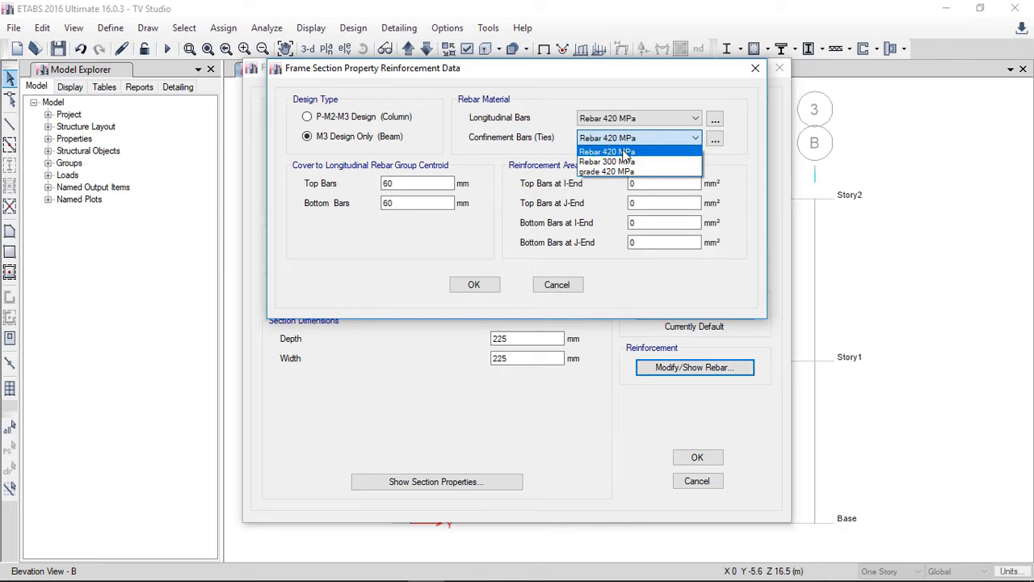
left_click(624, 152)
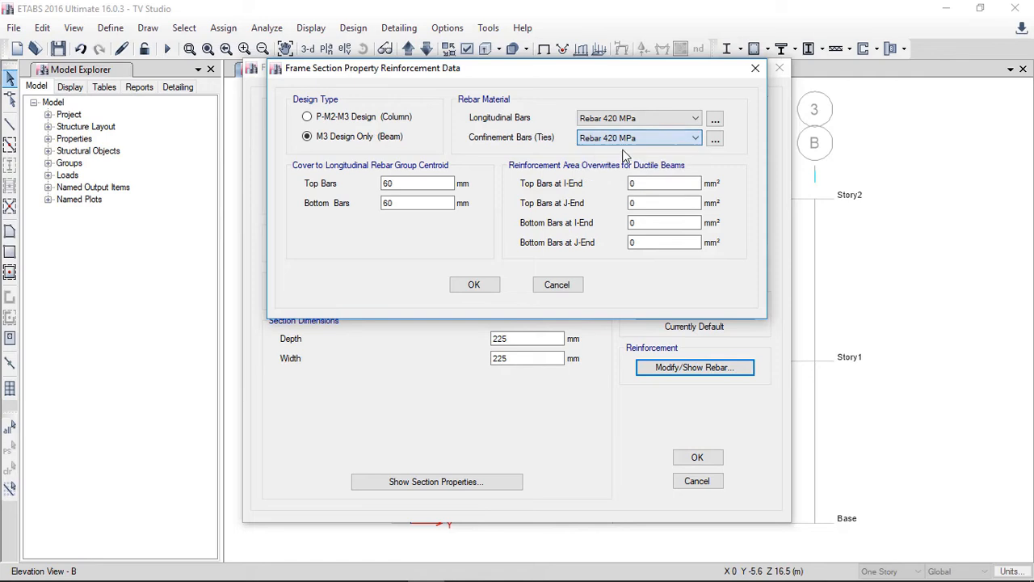
left_click(474, 285)
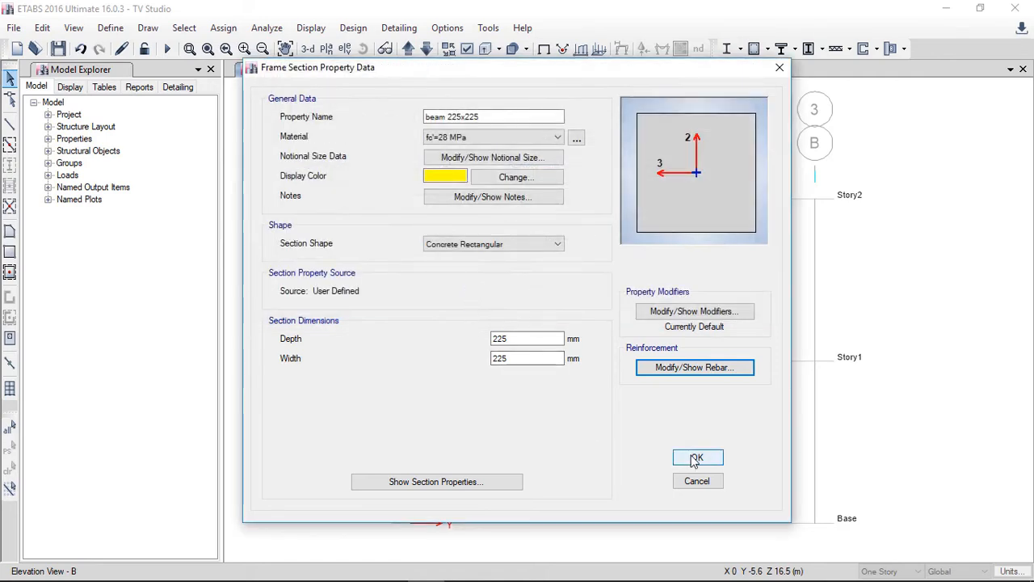
left_click(696, 457)
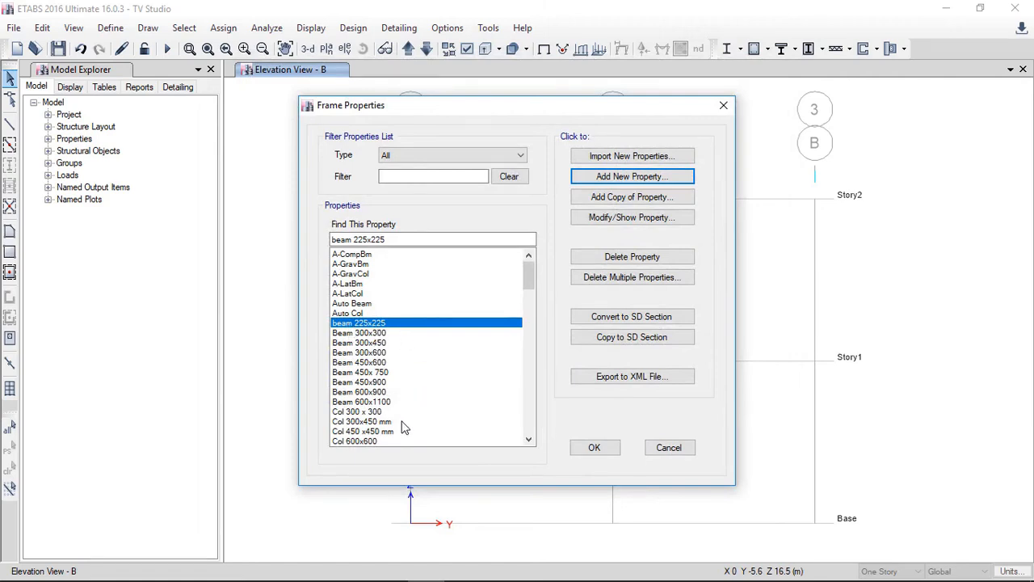
Step: Delete the Col 300 x 300 frame section
left_click(373, 412)
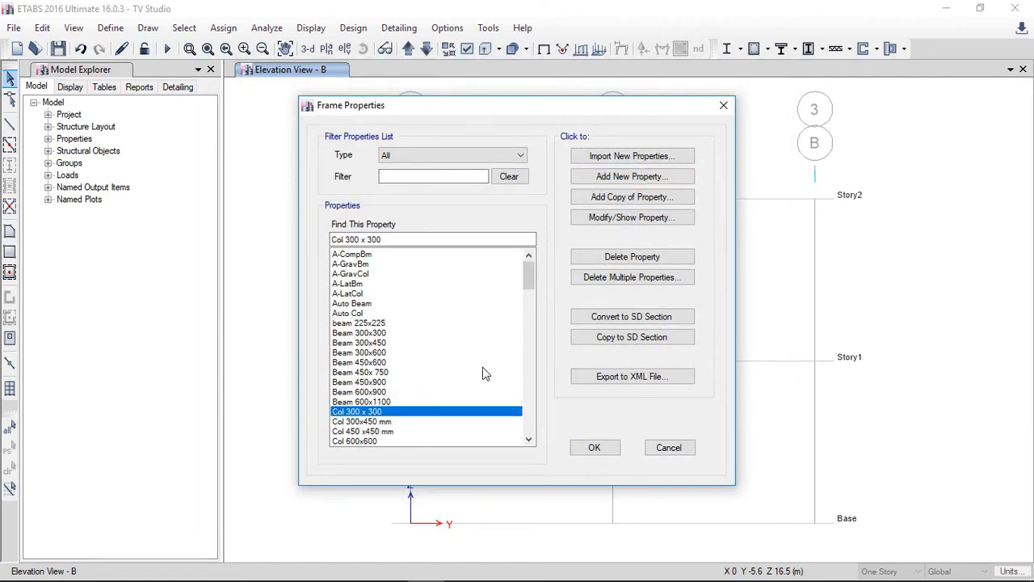
left_click(592, 257)
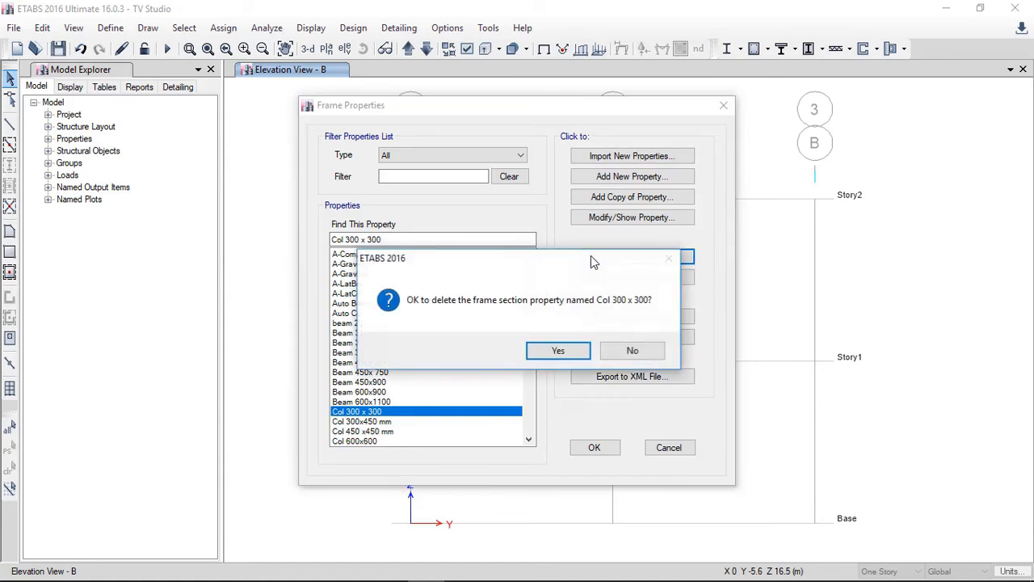
left_click(575, 349)
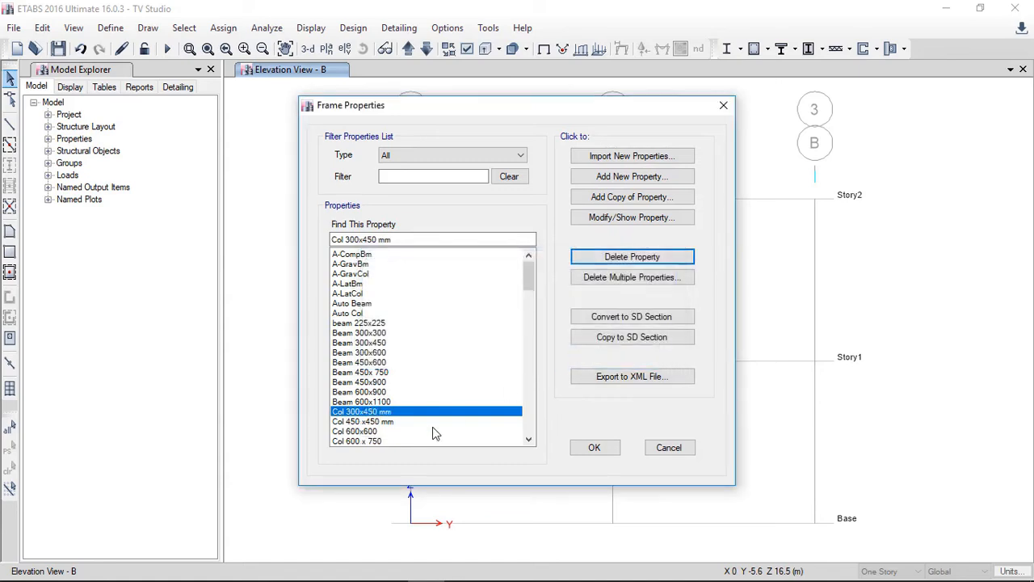
Step: Add a concrete rectangular section named col 300x300, 300 mm deep and 300 mm wide, with material fc'=28 MPa
left_click(618, 176)
left_click(235, 277)
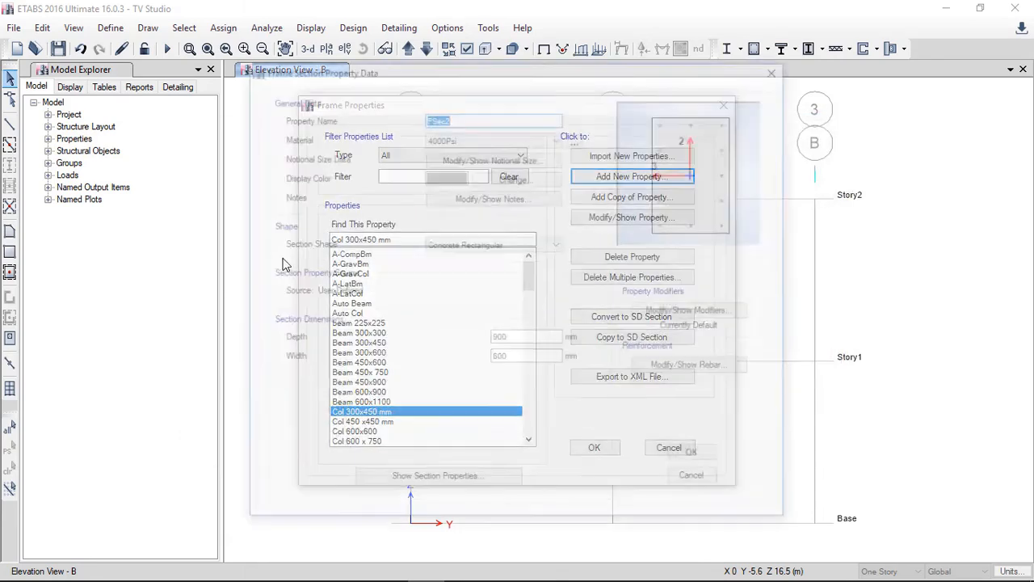
type("col")
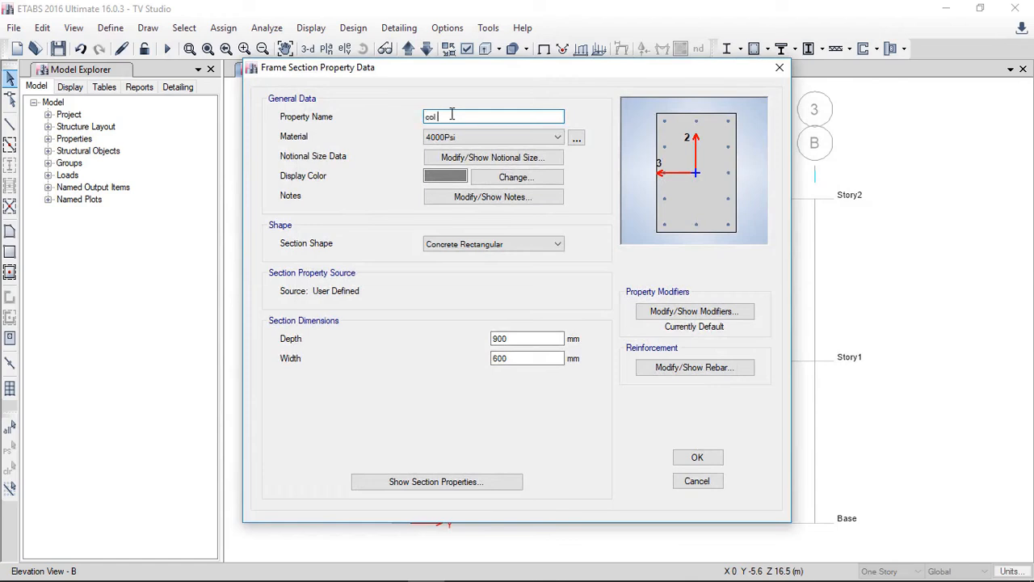
type(" 300x300")
left_click(476, 139)
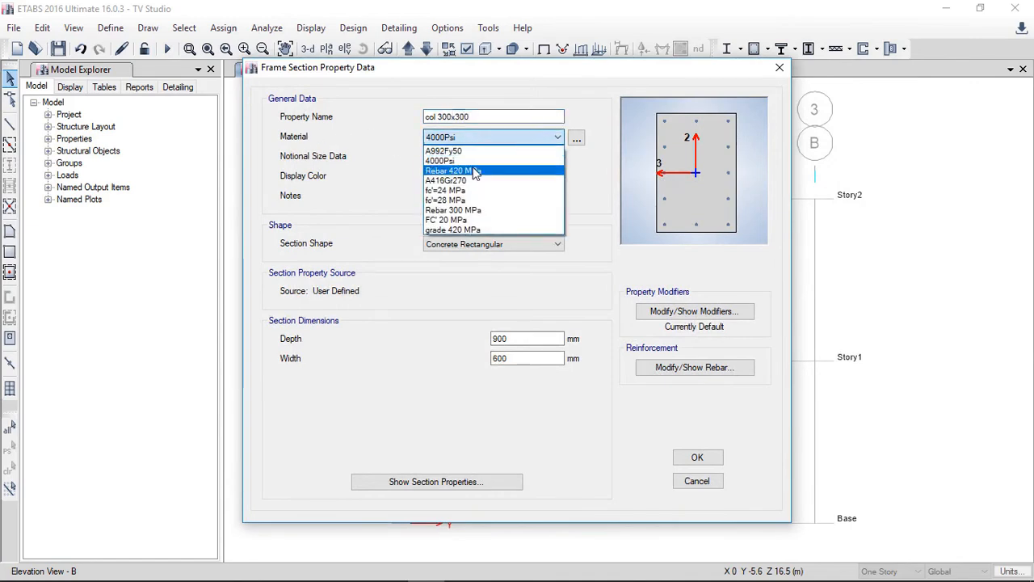
left_click(475, 171)
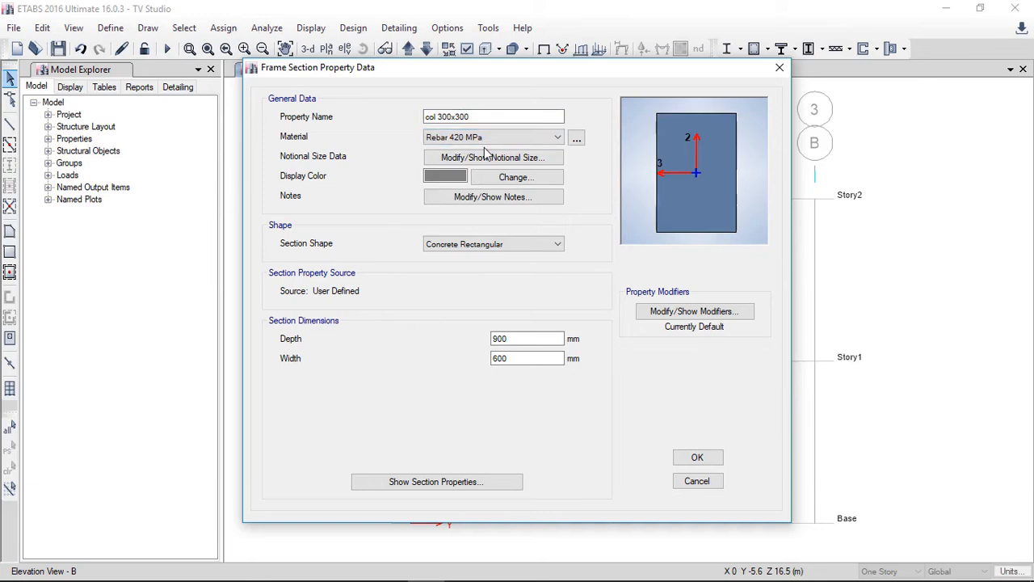
double_click(523, 341)
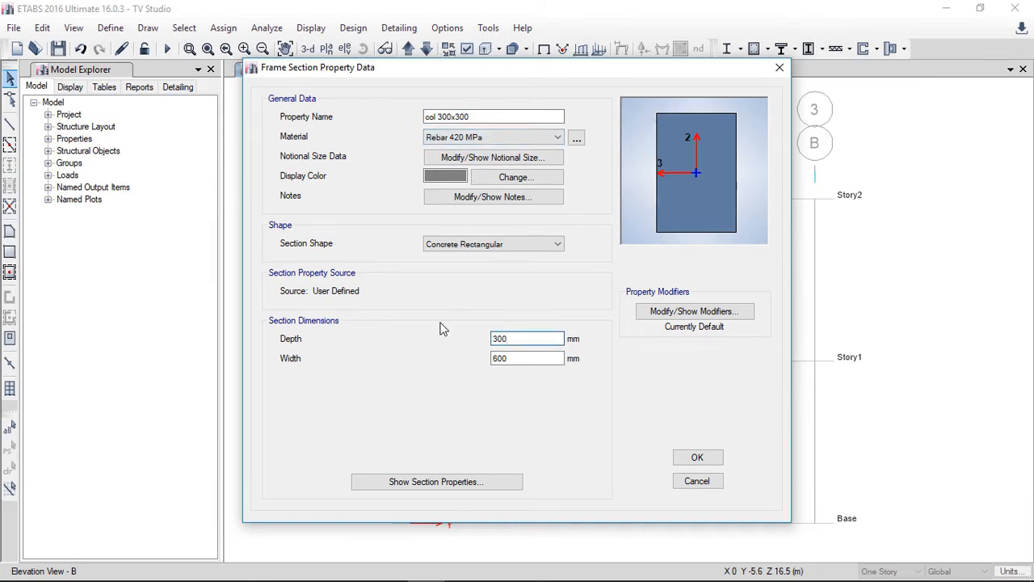
key("Tab")
type("3")
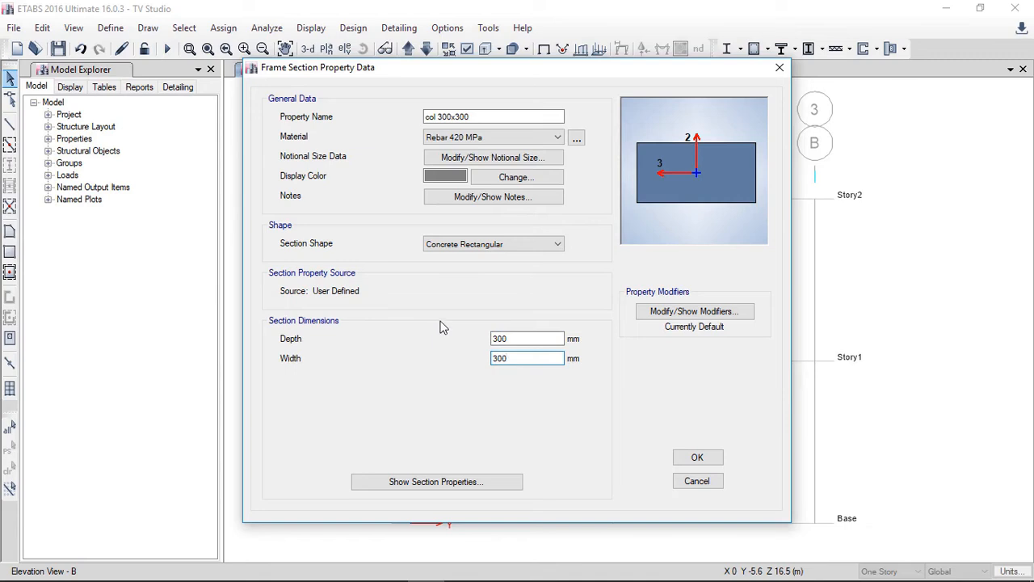
left_click(517, 337)
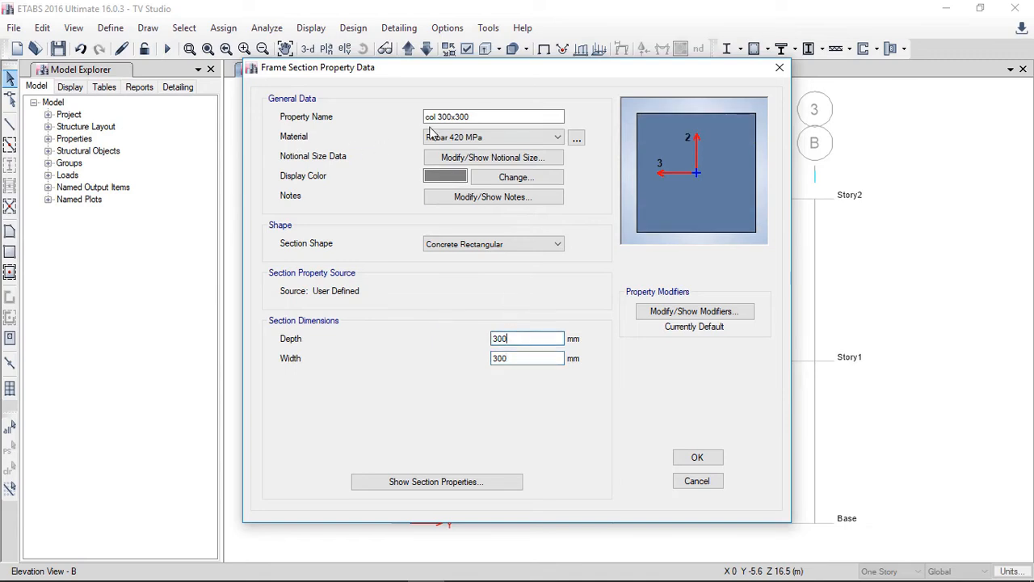
left_click(461, 137)
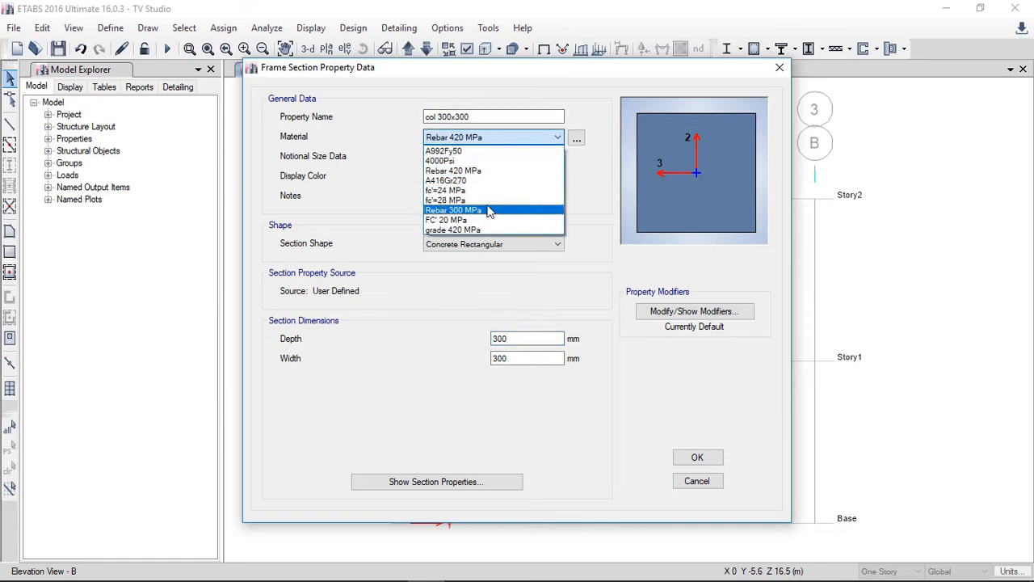
left_click(452, 200)
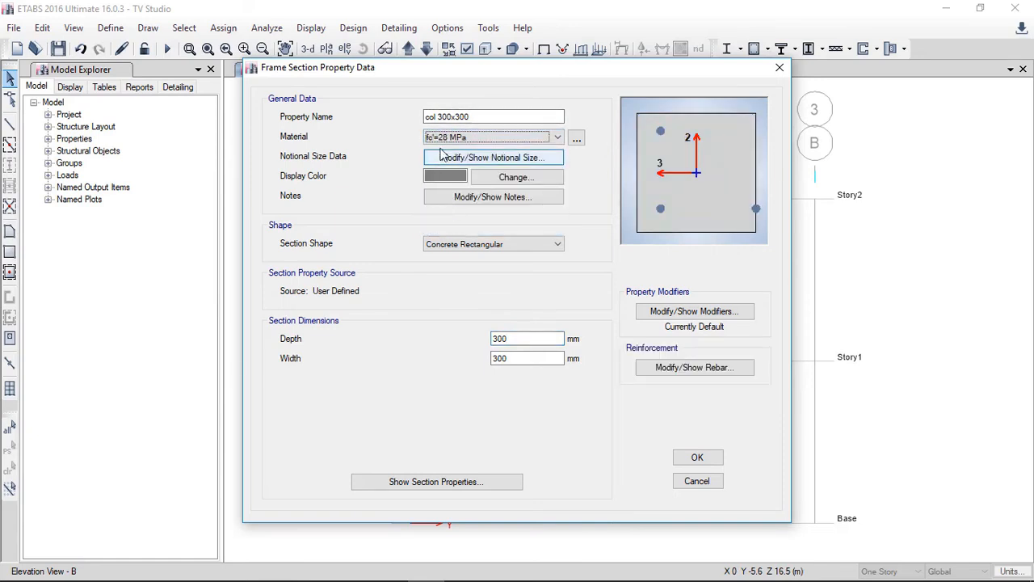
Step: Set the column rebar to 3 bars along the 2-dir face with size 14 longitudinal and corner bars, and accept both dialogs
left_click(668, 368)
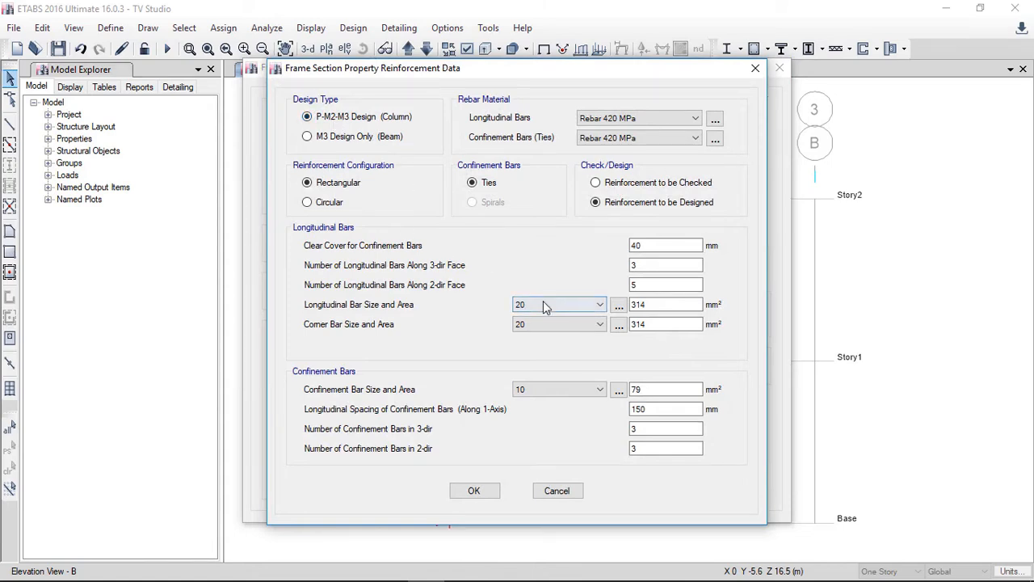
left_click(647, 287)
left_click_drag(646, 289, 601, 288)
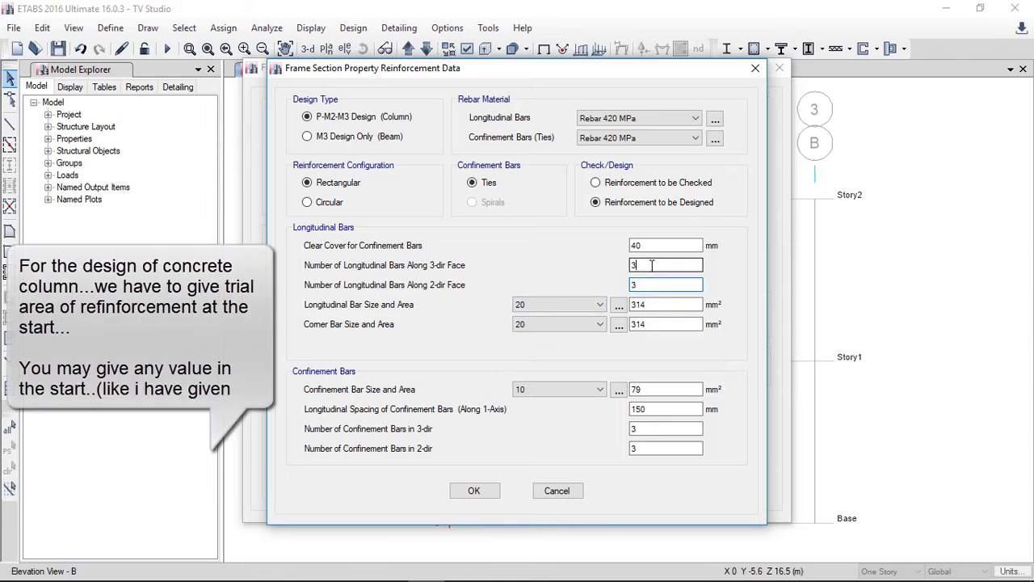
left_click(597, 307)
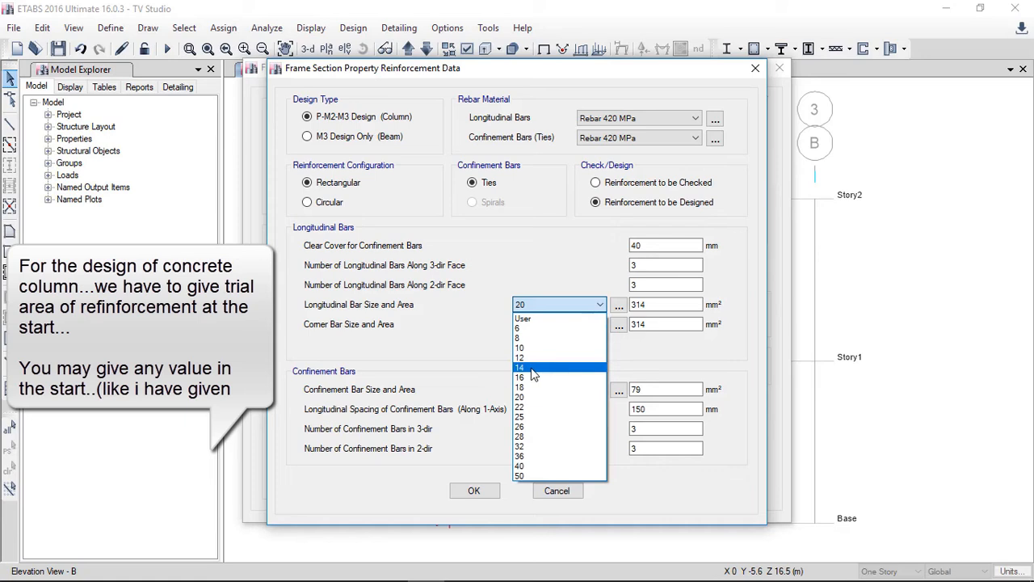
left_click(532, 374)
left_click(566, 325)
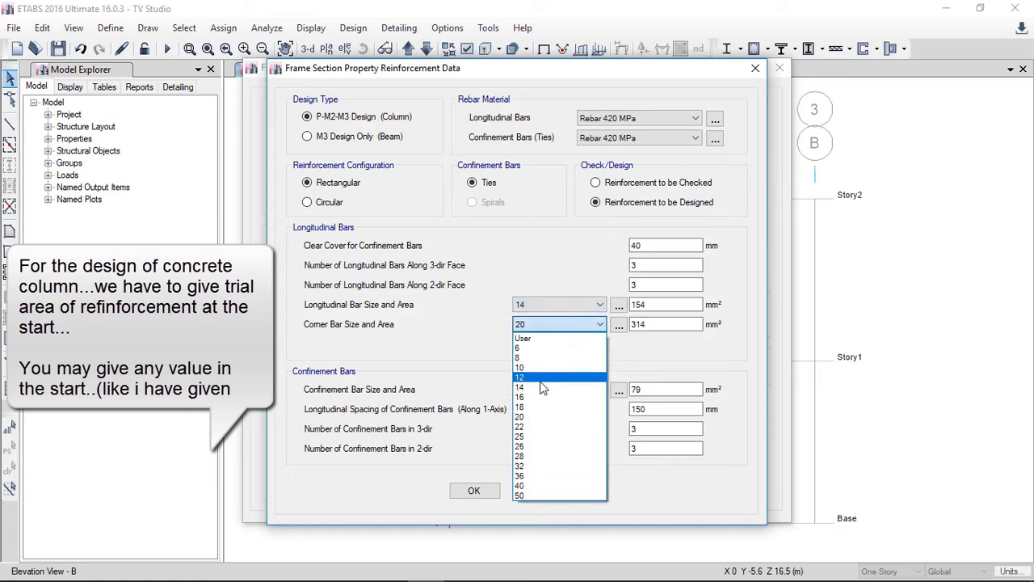
left_click(539, 386)
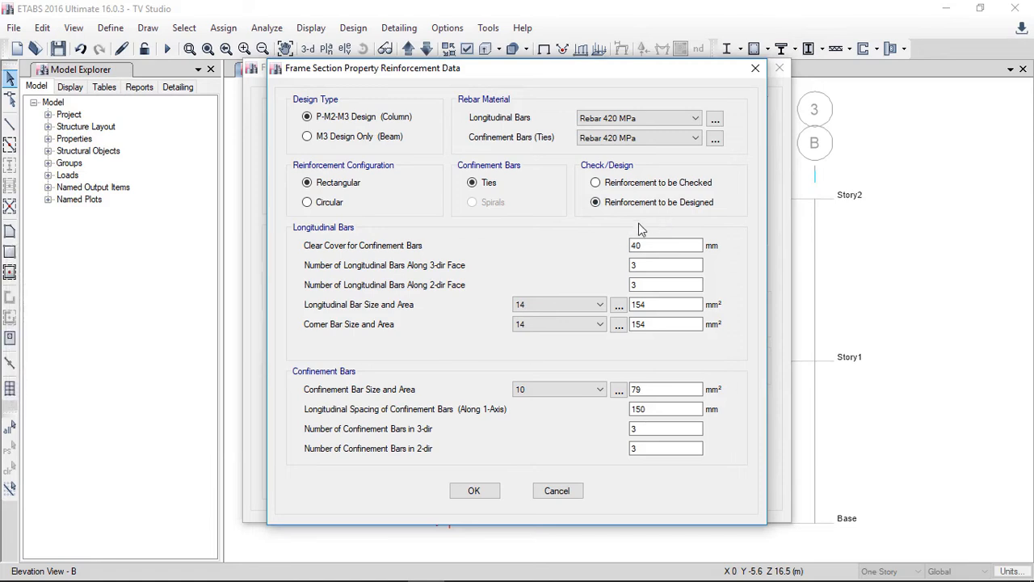
left_click(473, 491)
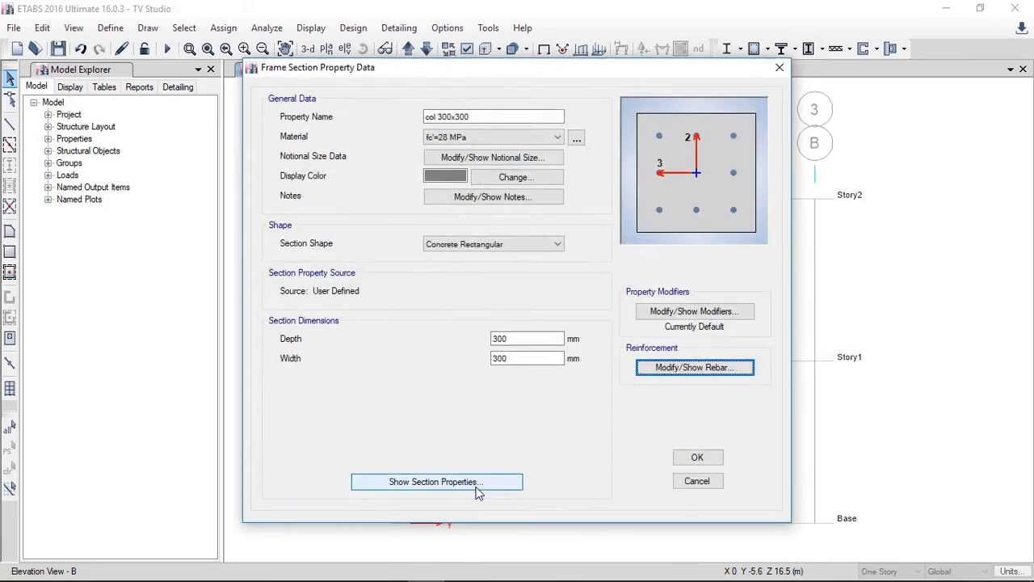
left_click(692, 457)
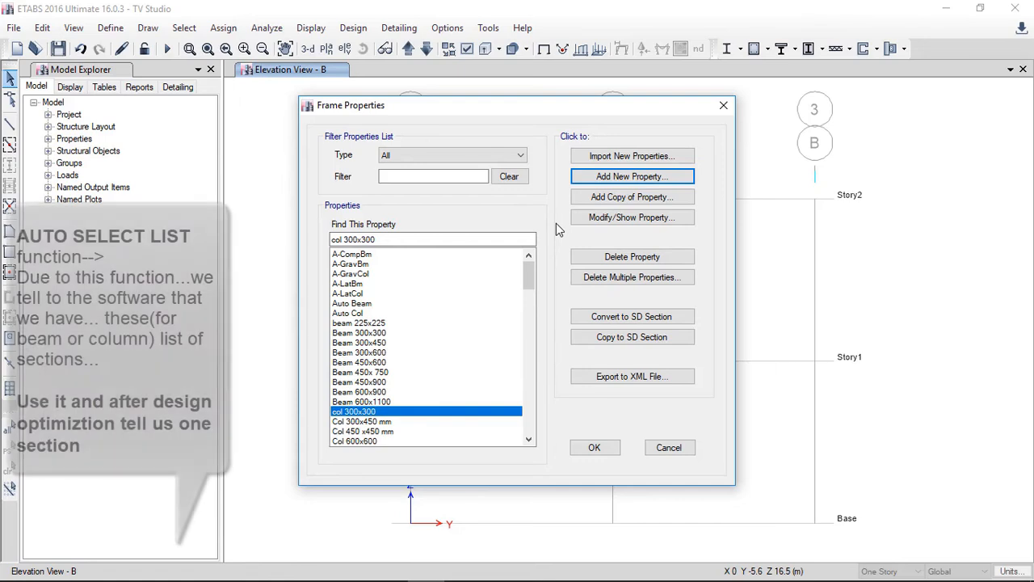
Step: Add a concrete Auto Select List section named auto select beam containing all beam sections from beam 225x225 to Beam 600x1100
left_click(587, 179)
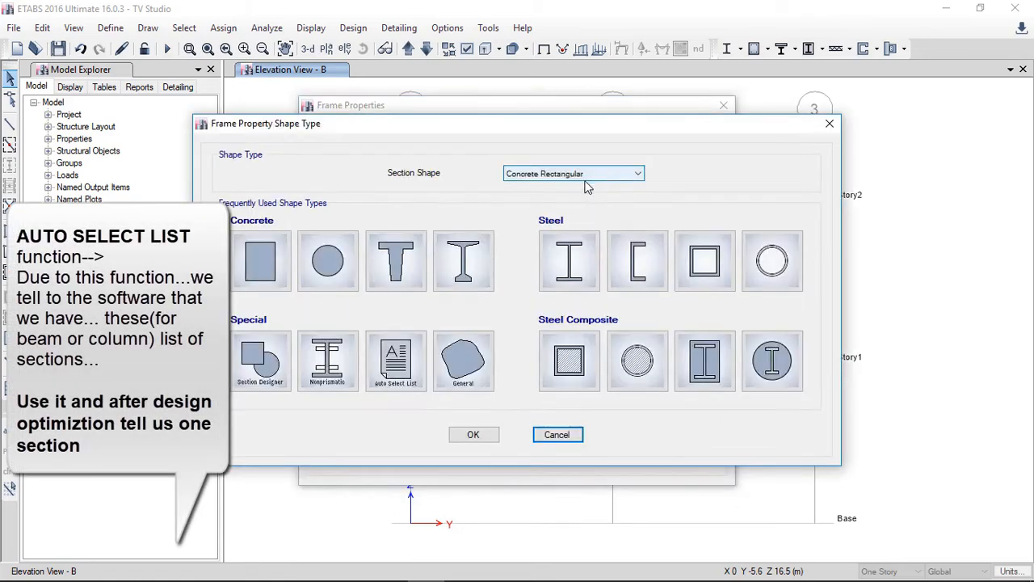
left_click(404, 374)
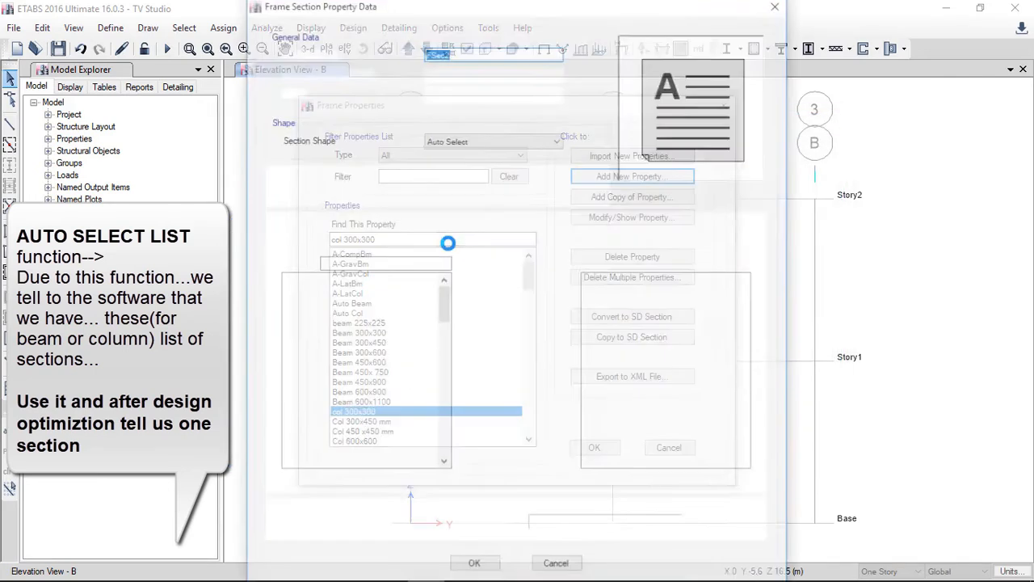
type("auto se")
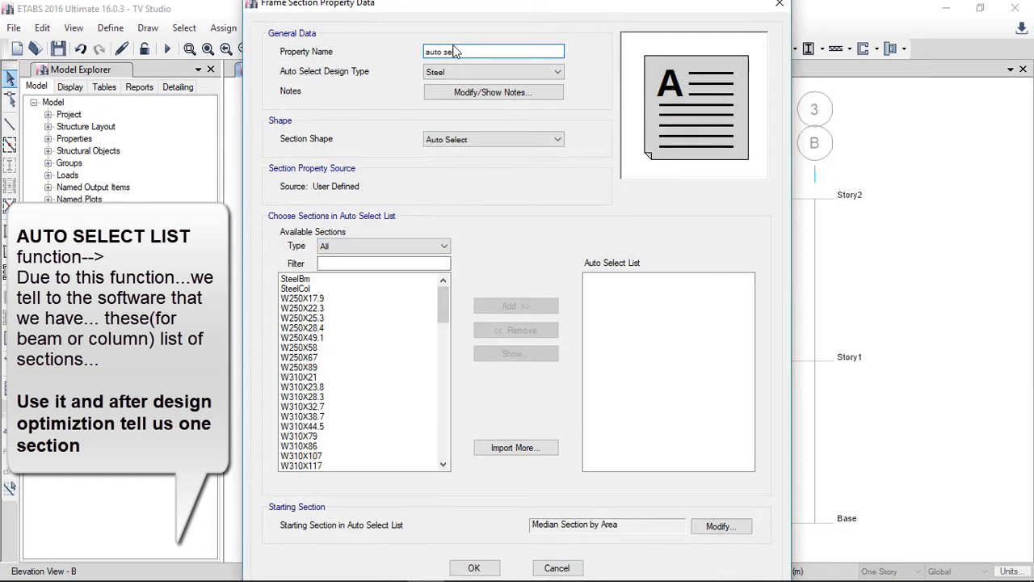
type("lect beaa")
left_click(497, 72)
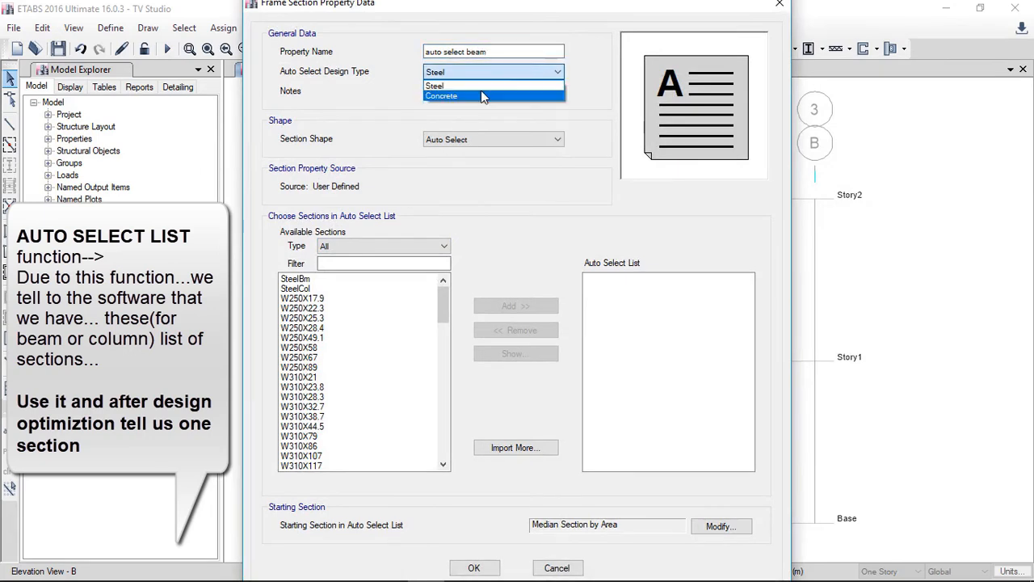
left_click(453, 92)
left_click_drag(362, 280, 320, 361)
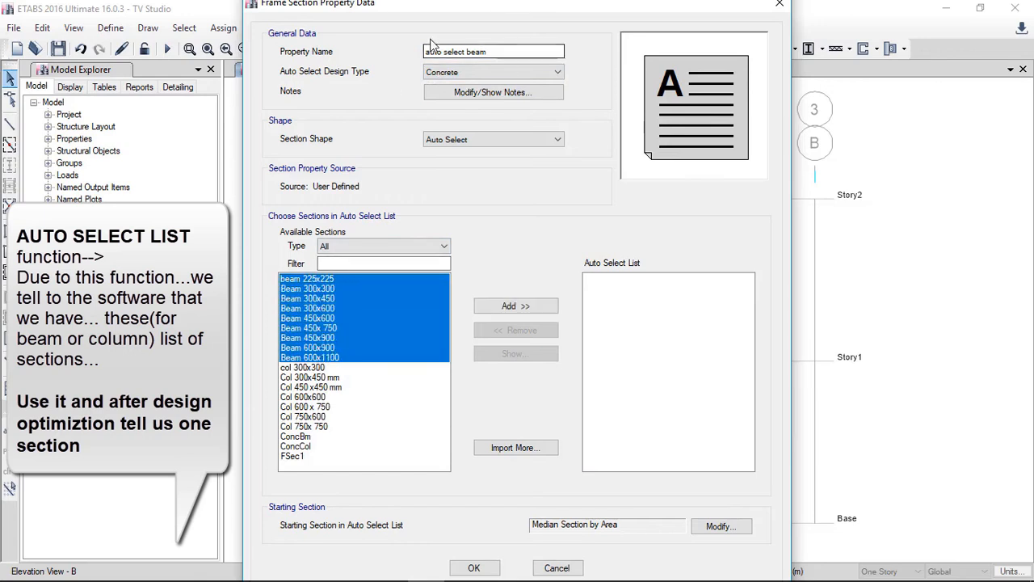
left_click(500, 307)
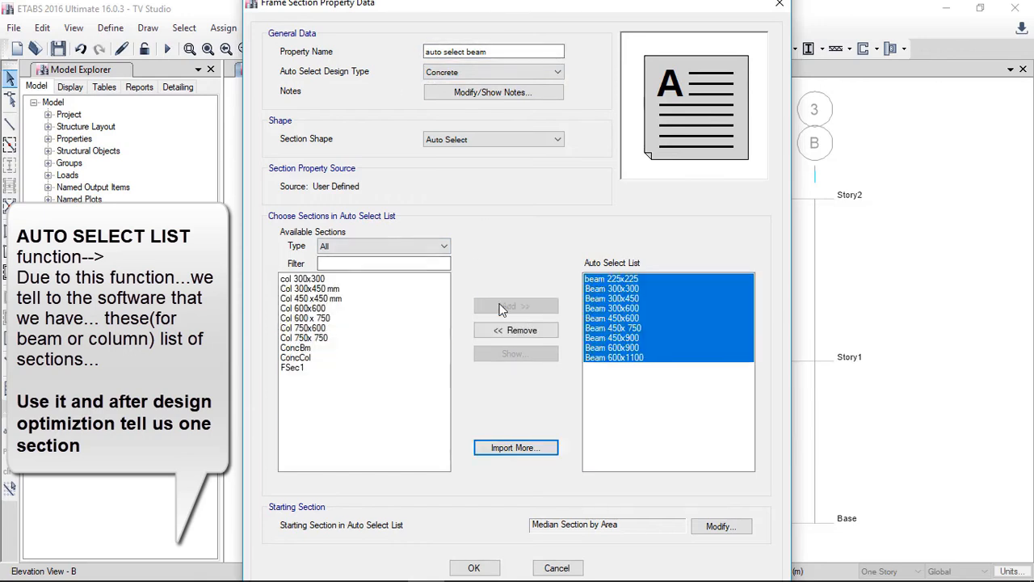
Step: Set the auto select beam list's starting section to beam 225x225 and accept the section
left_click(719, 526)
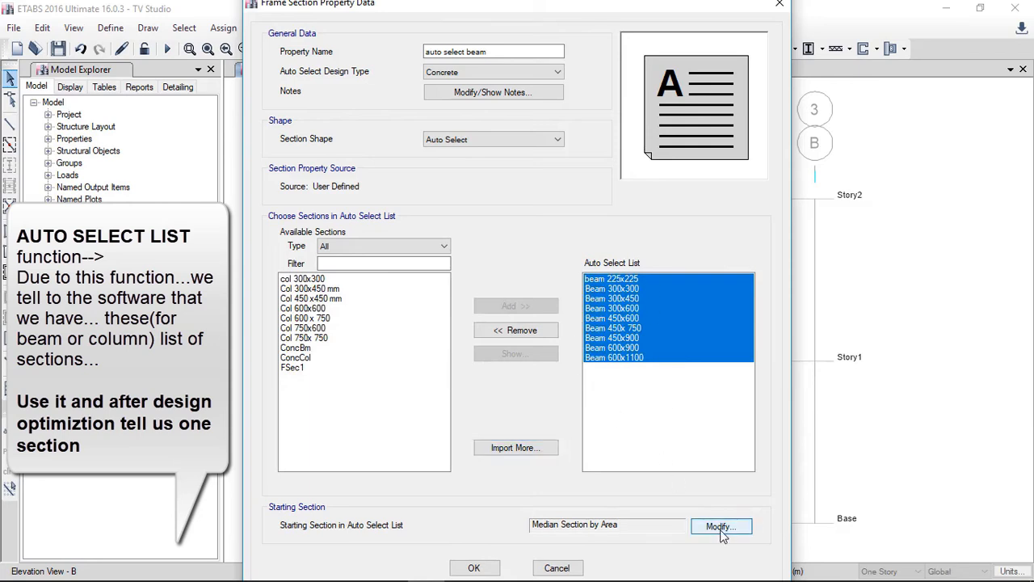
left_click(483, 201)
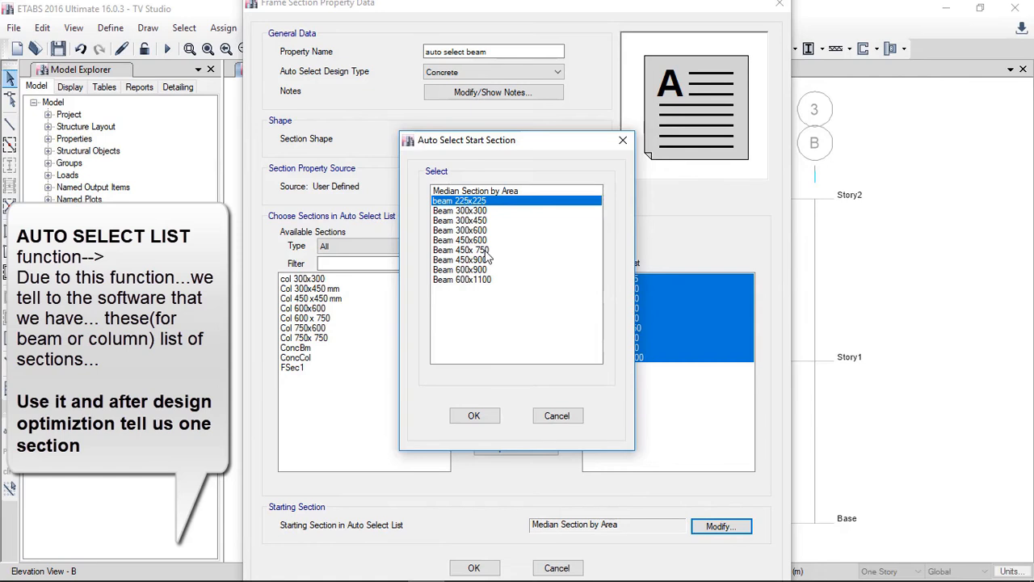
left_click(473, 415)
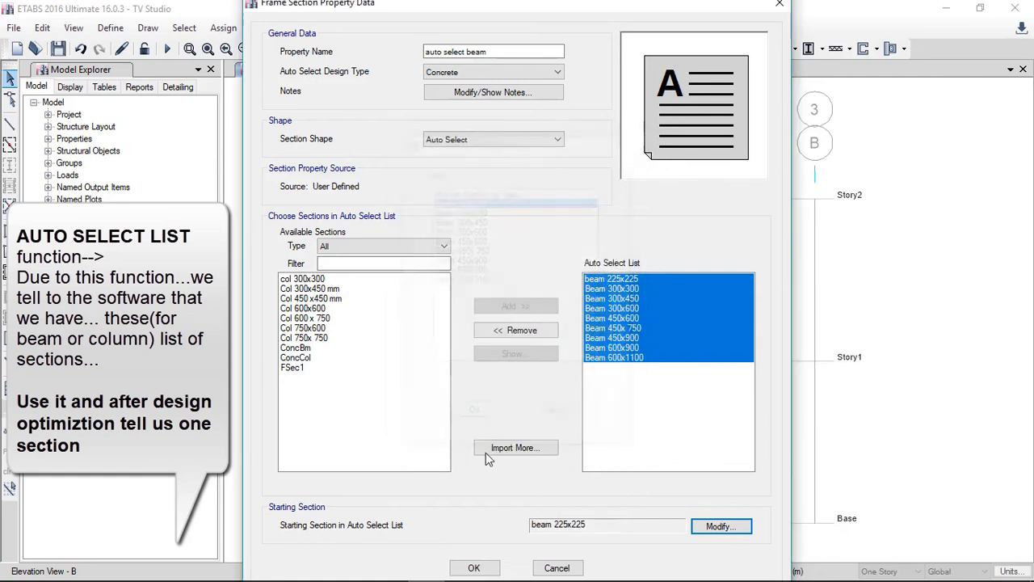
left_click(474, 567)
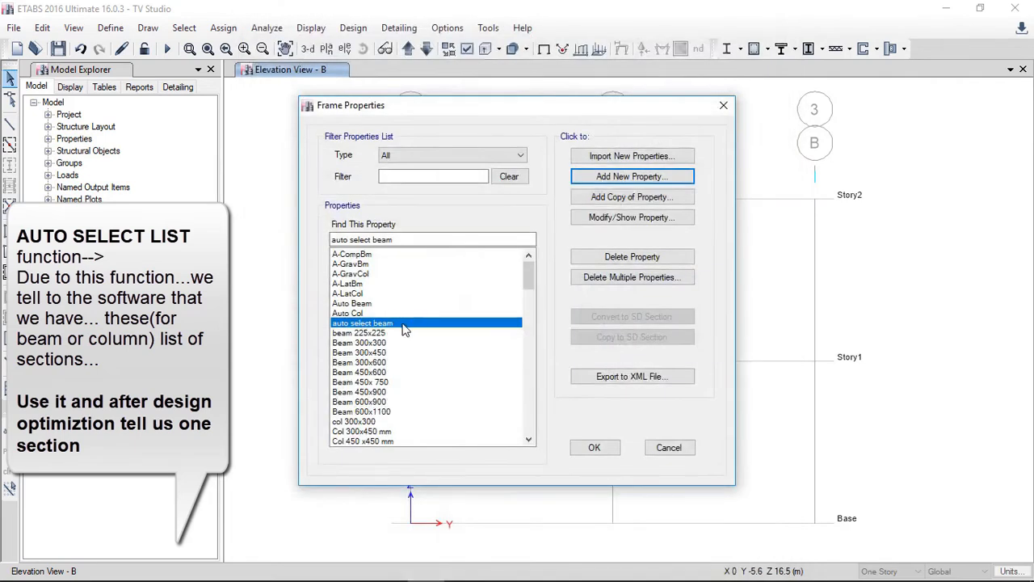
Step: Add a concrete Auto Select List section named AUTO SELECTION COLUMN containing the column sections col 300x300 through Col 750x 750
left_click(630, 178)
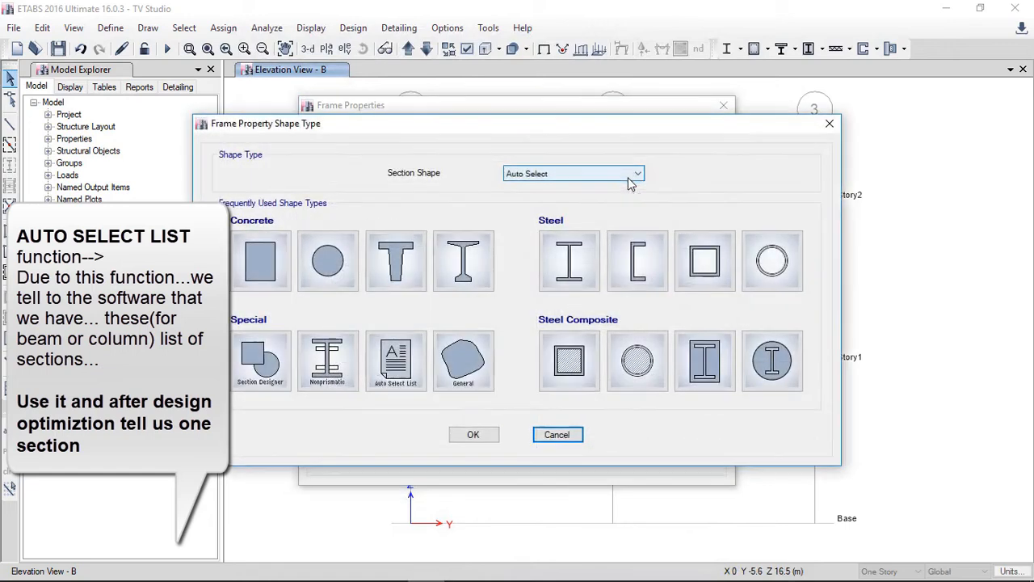
left_click(411, 361)
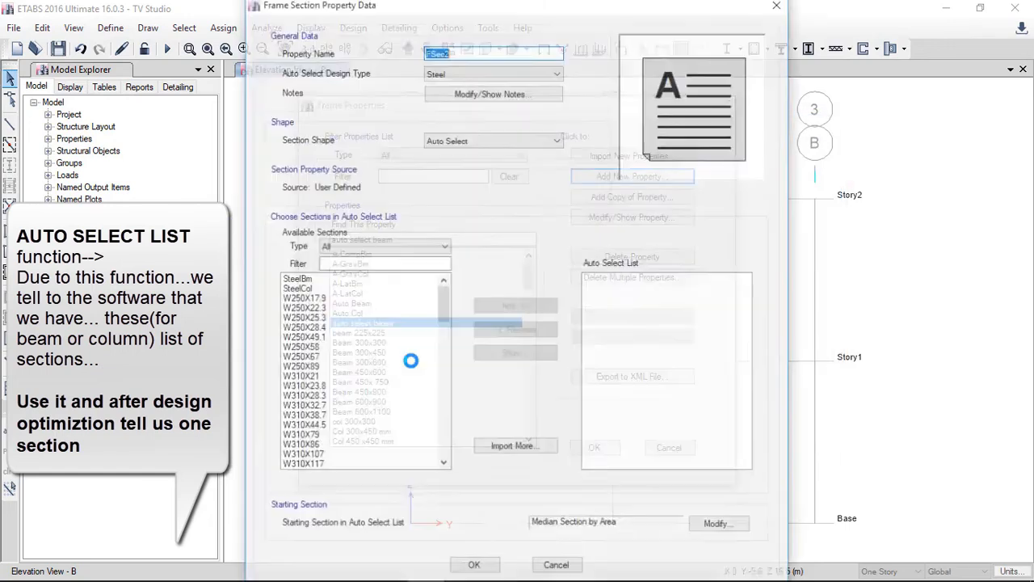
type("AUTO SELECTION COLUMN")
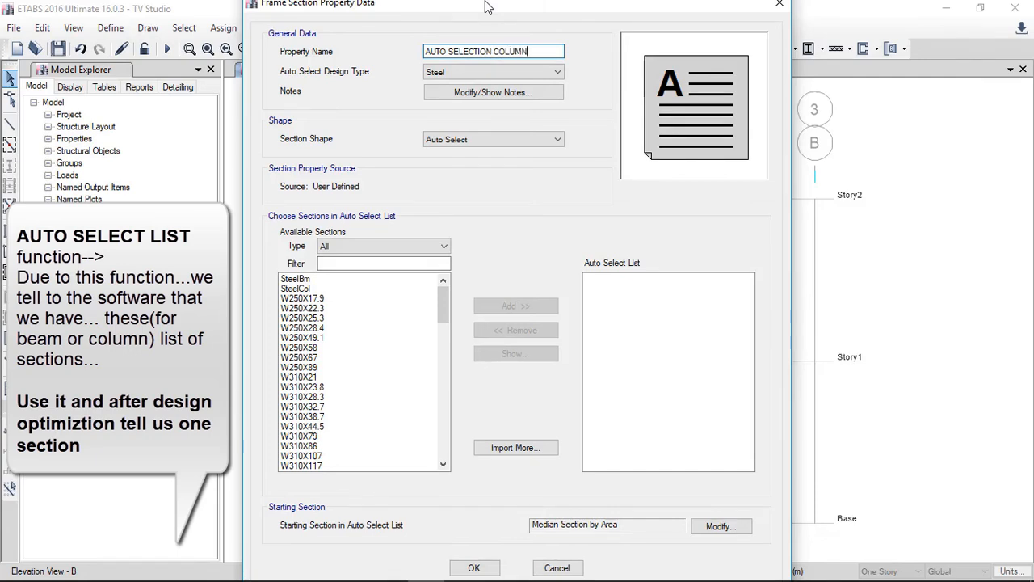
left_click(491, 72)
left_click(491, 71)
left_click(491, 71)
left_click(477, 96)
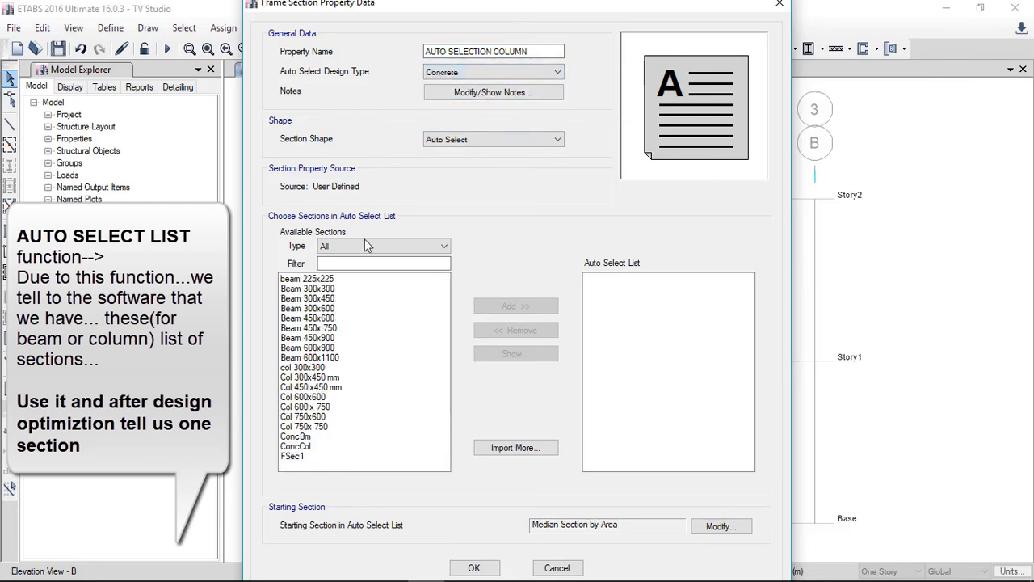
left_click(332, 368)
left_click_drag(331, 370, 326, 427)
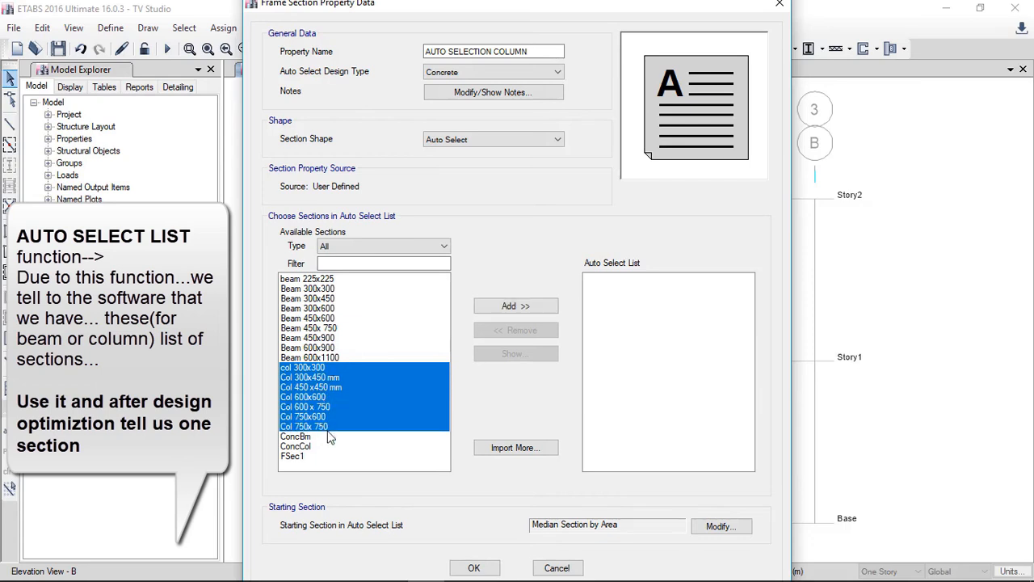
left_click(508, 307)
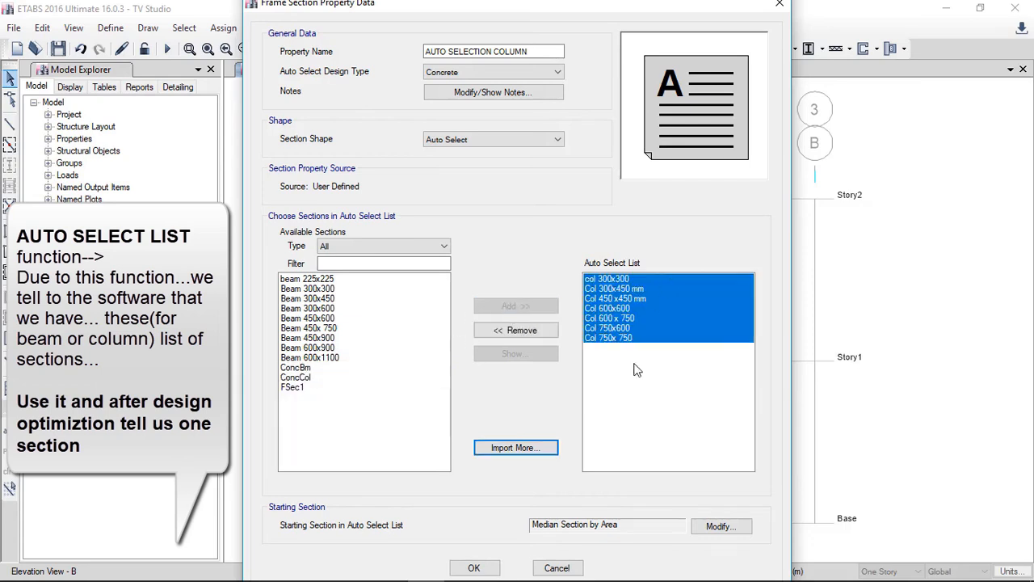
Step: Set the column auto select list's starting section to col 300x300 and accept the section
left_click(724, 529)
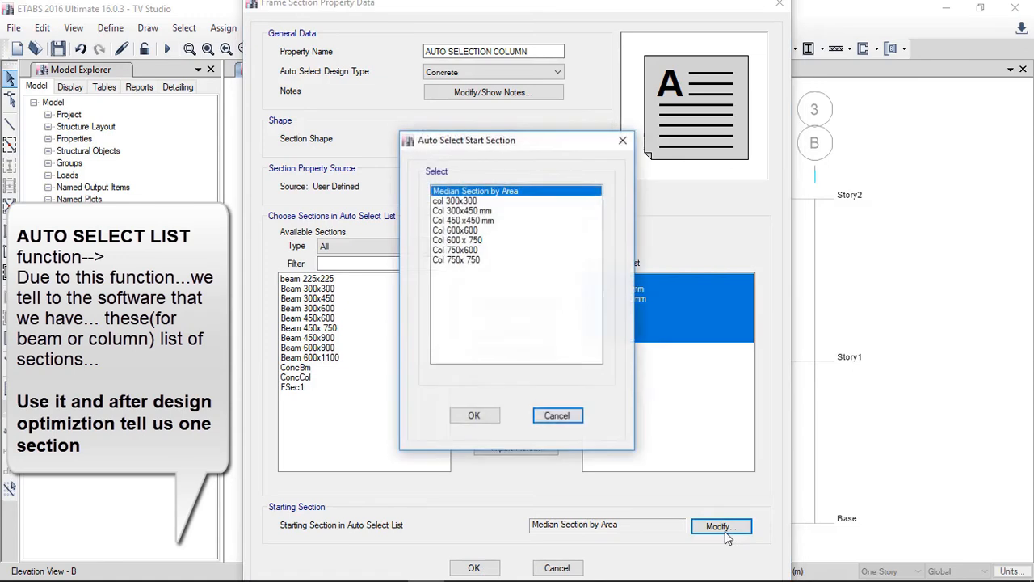
left_click(467, 202)
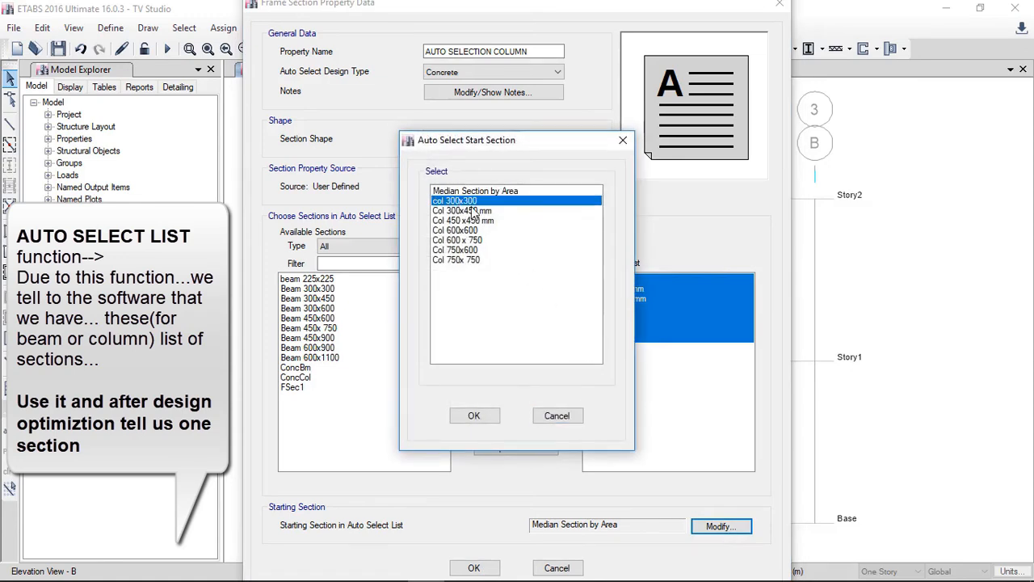
left_click(472, 416)
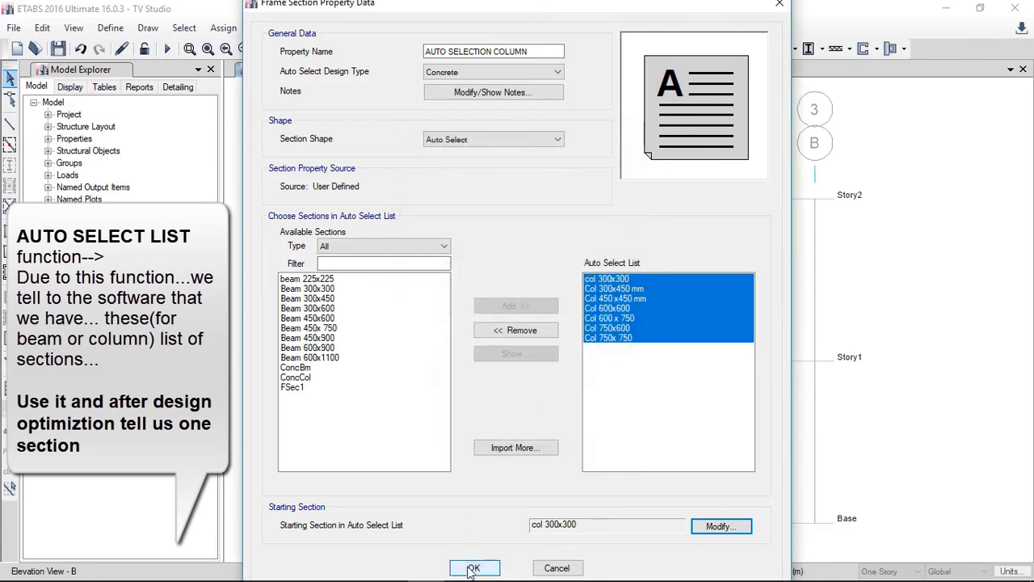
left_click(474, 566)
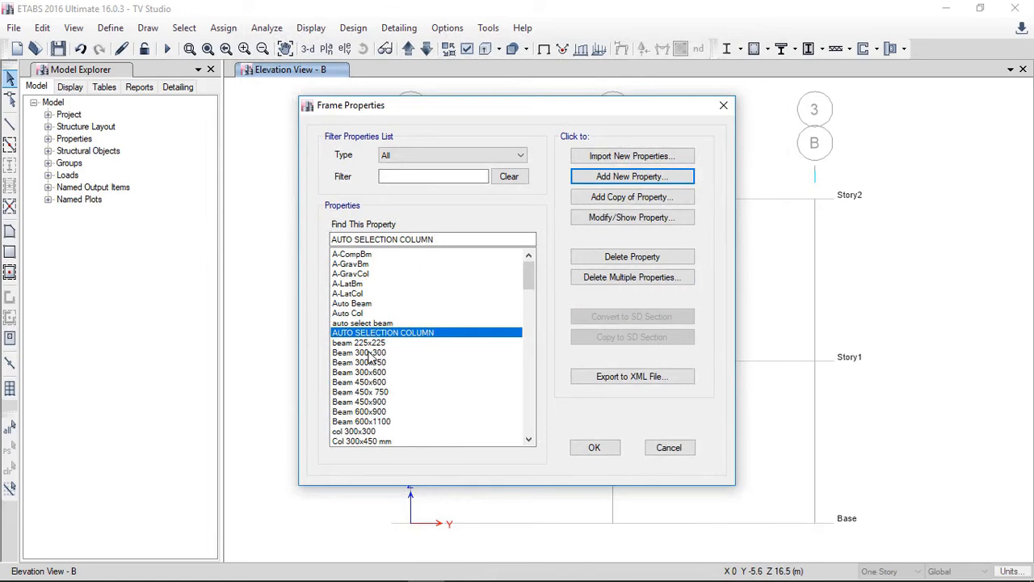
Step: Set the beam 225x225 section's moment of inertia about 3 axis modifier to 0.35
left_click(368, 352)
left_click(372, 372)
left_click(378, 412)
left_click(377, 373)
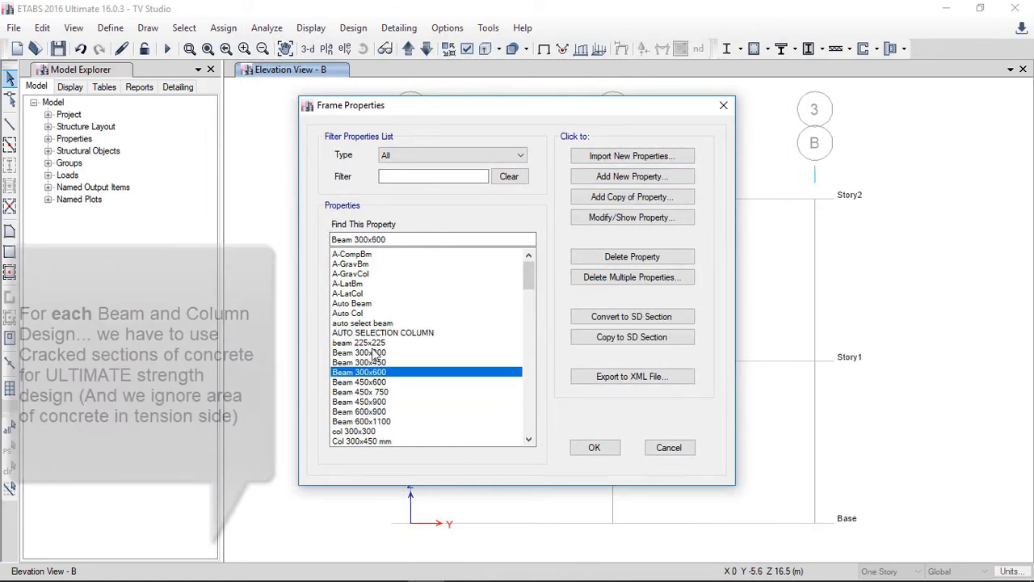
left_click(376, 353)
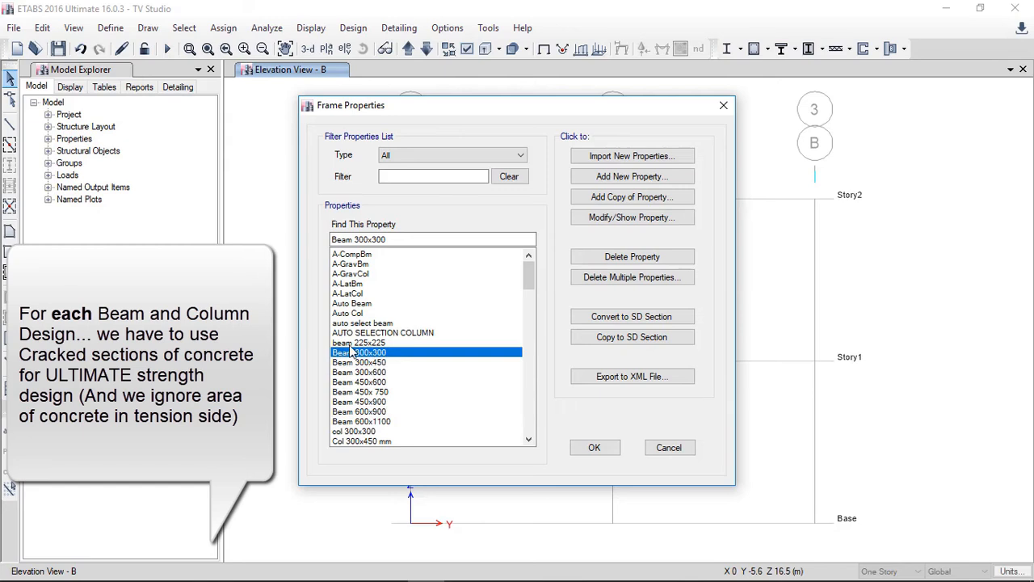
left_click(361, 343)
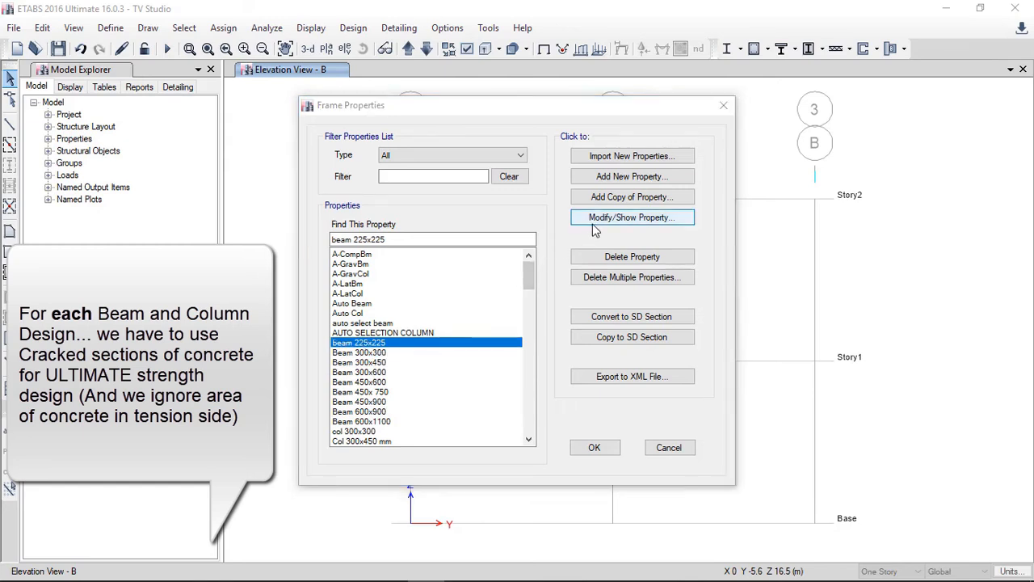
left_click(593, 225)
left_click(655, 313)
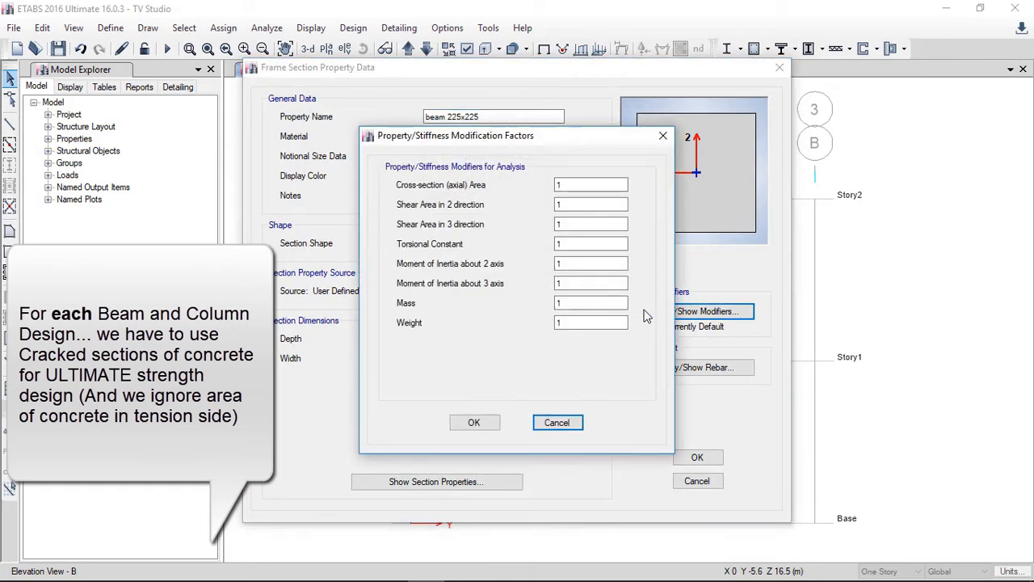
left_click_drag(566, 283, 532, 285)
type("0.35")
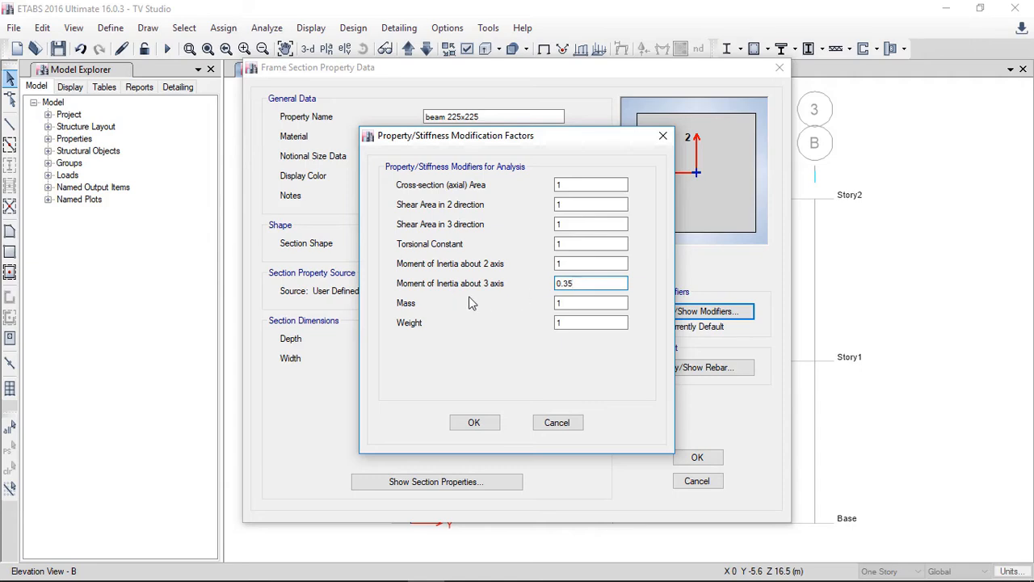
left_click(580, 300)
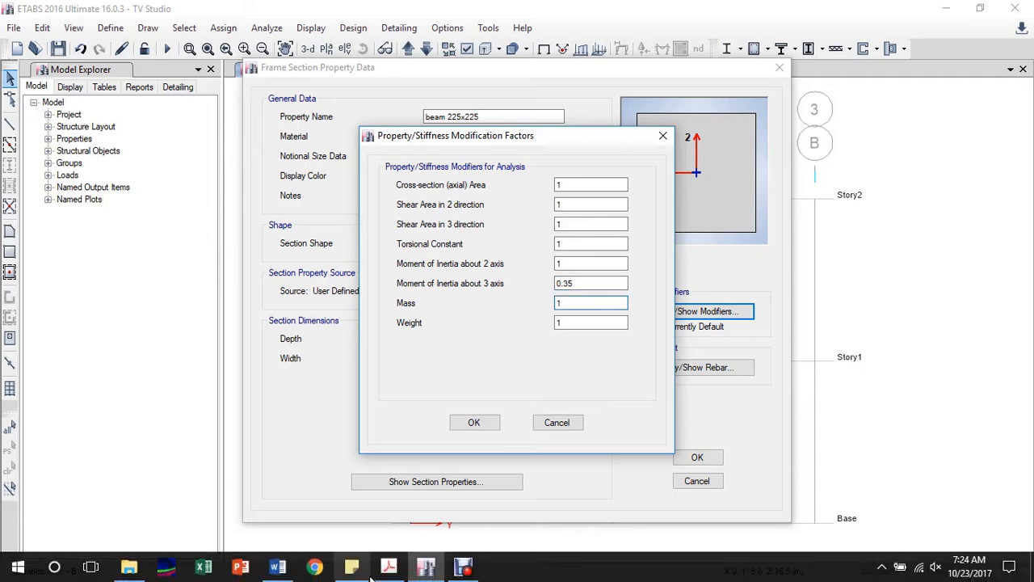
Step: Check the ACI 318 cracked moment of inertia table in Acrobat, return, and accept the beam modifier and section dialogs
left_click(389, 566)
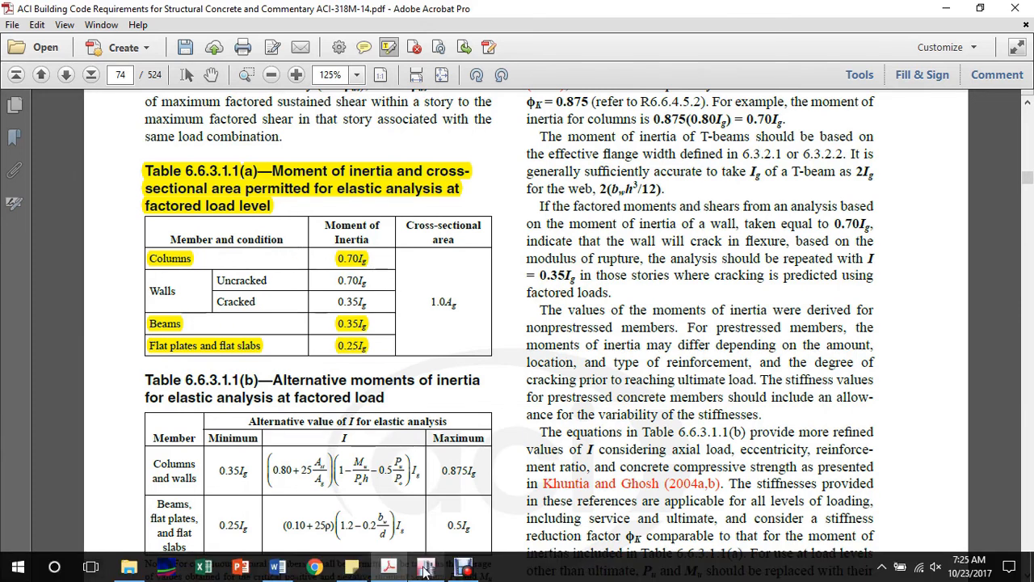
left_click(426, 576)
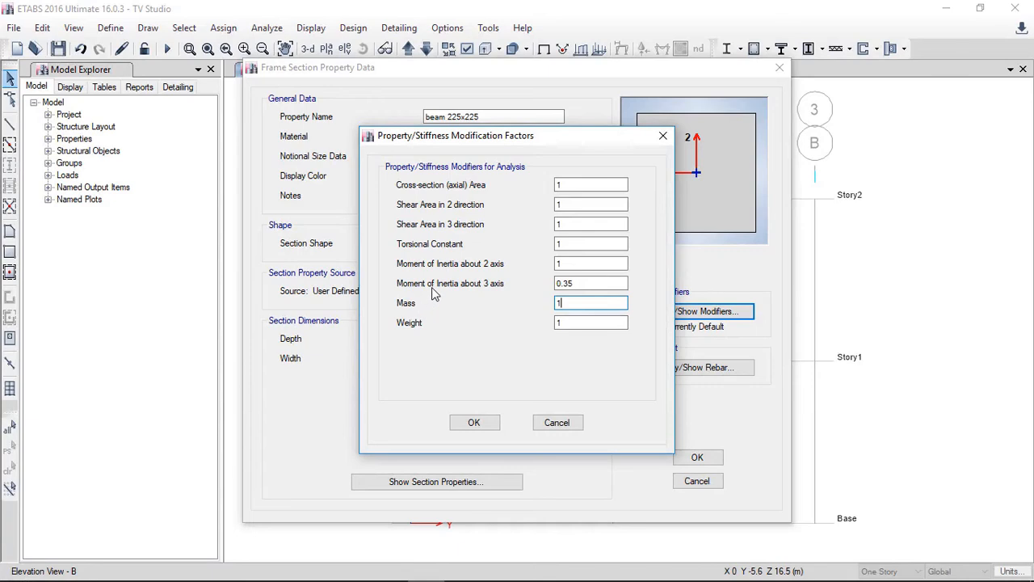
left_click(474, 421)
left_click(698, 458)
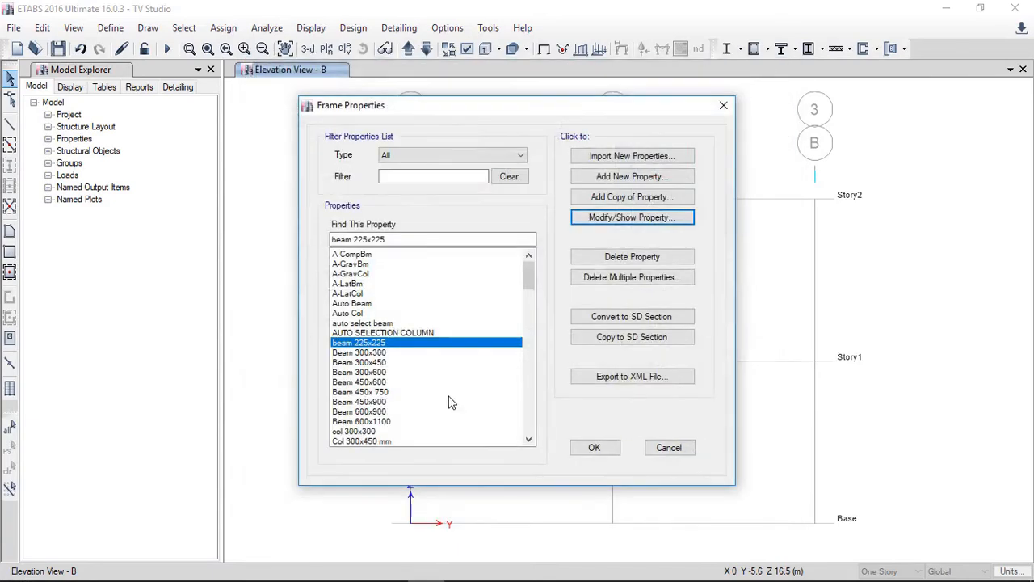
Step: Set the col 300x300 section's moment of inertia modifiers about the 2 and 3 axes to 0.7
left_click(371, 431)
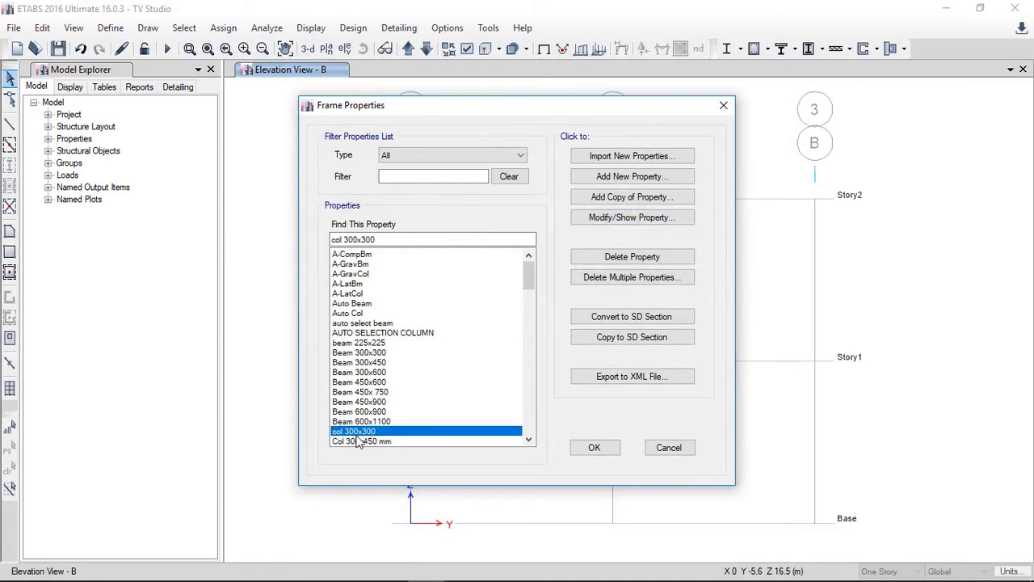
left_click(595, 220)
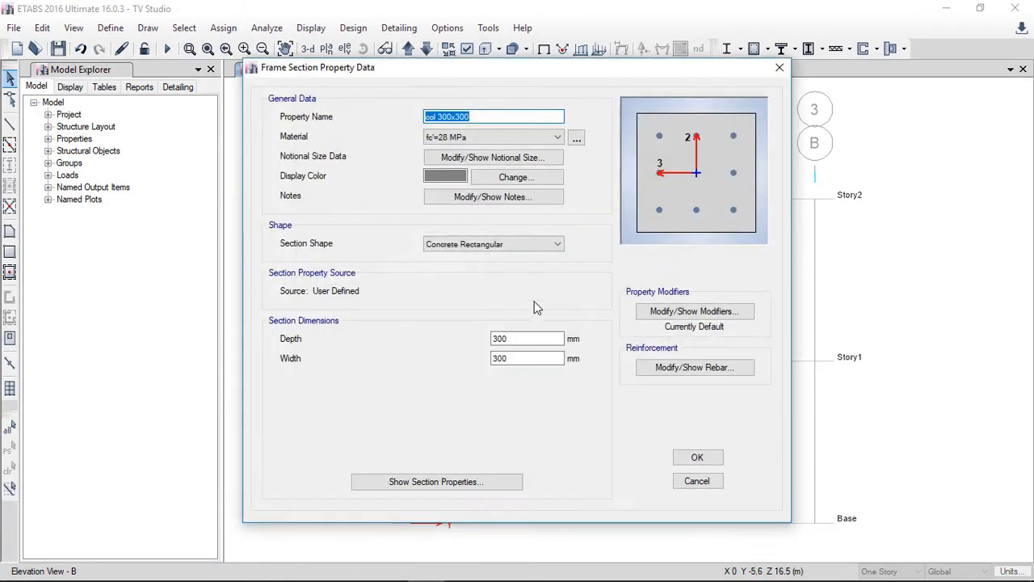
left_click(651, 315)
double_click(575, 282)
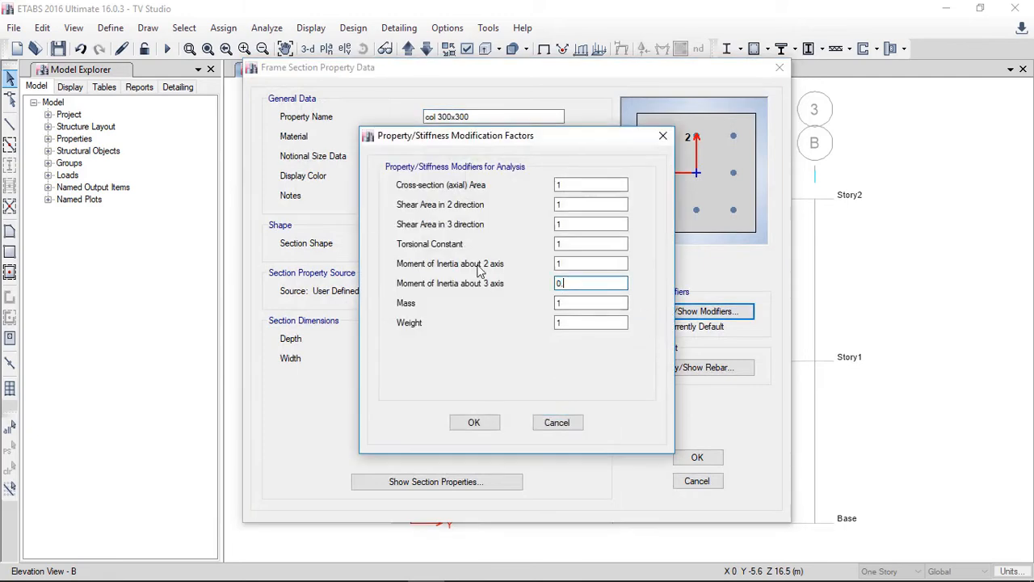
double_click(563, 264)
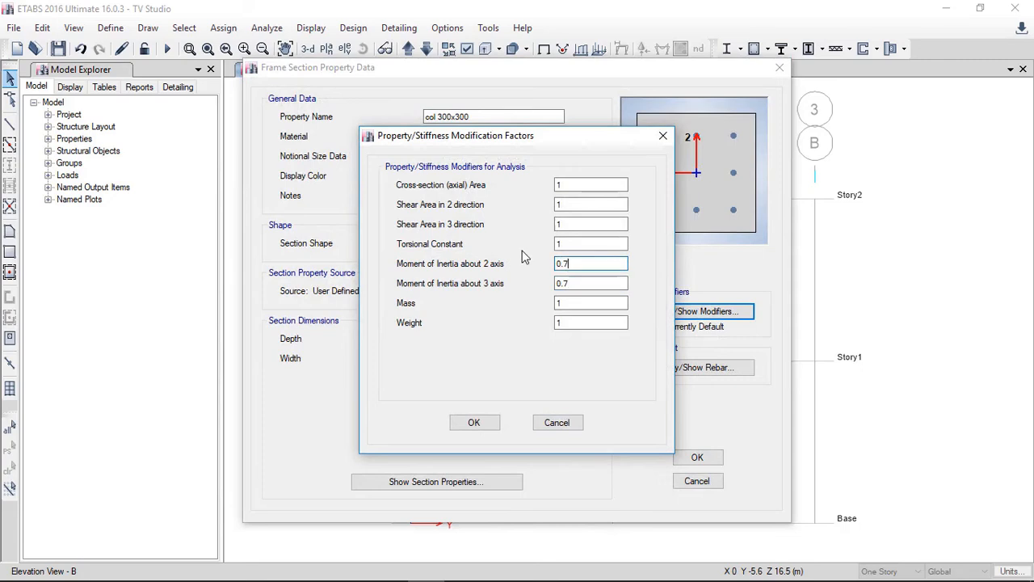
left_click(573, 303)
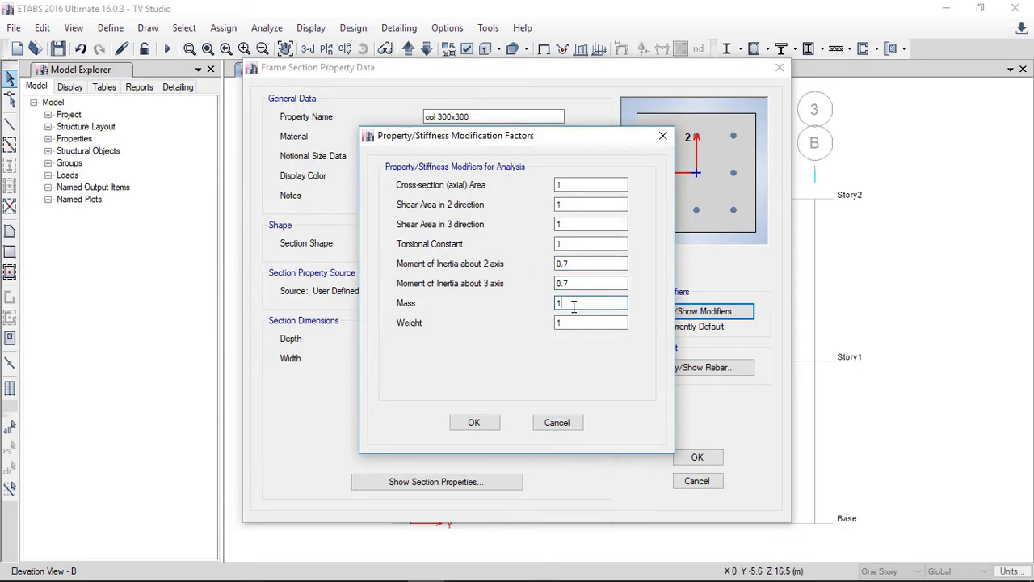
left_click(476, 420)
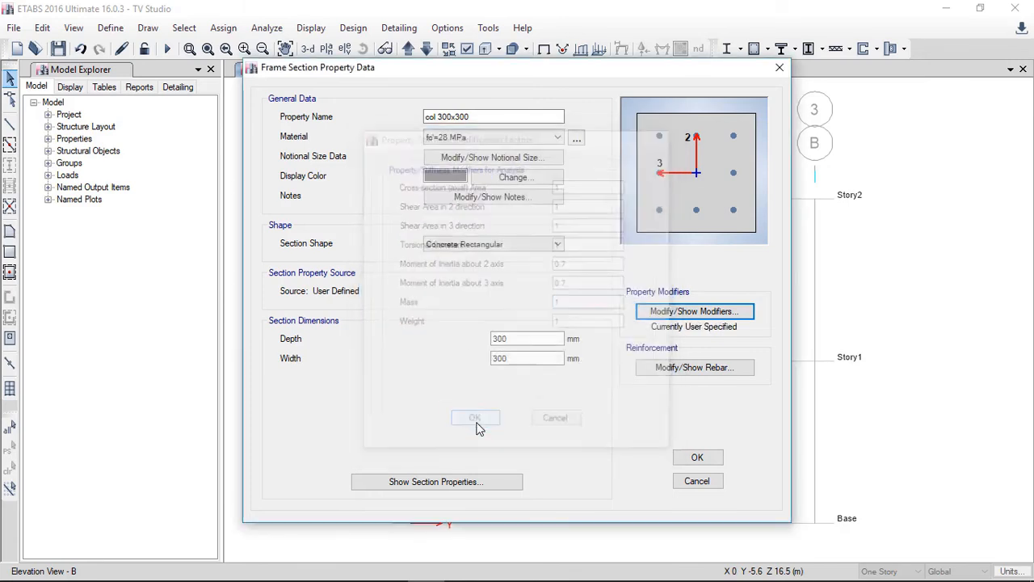
Step: Accept the col 300x300 section and review the Beam 450x 750 section's stiffness modifiers
left_click(696, 457)
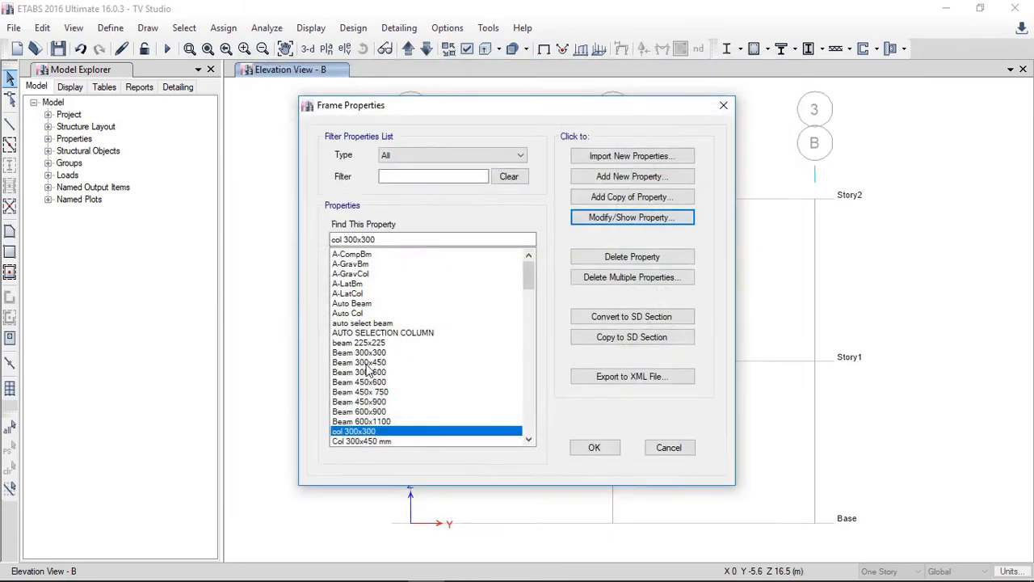
left_click(360, 391)
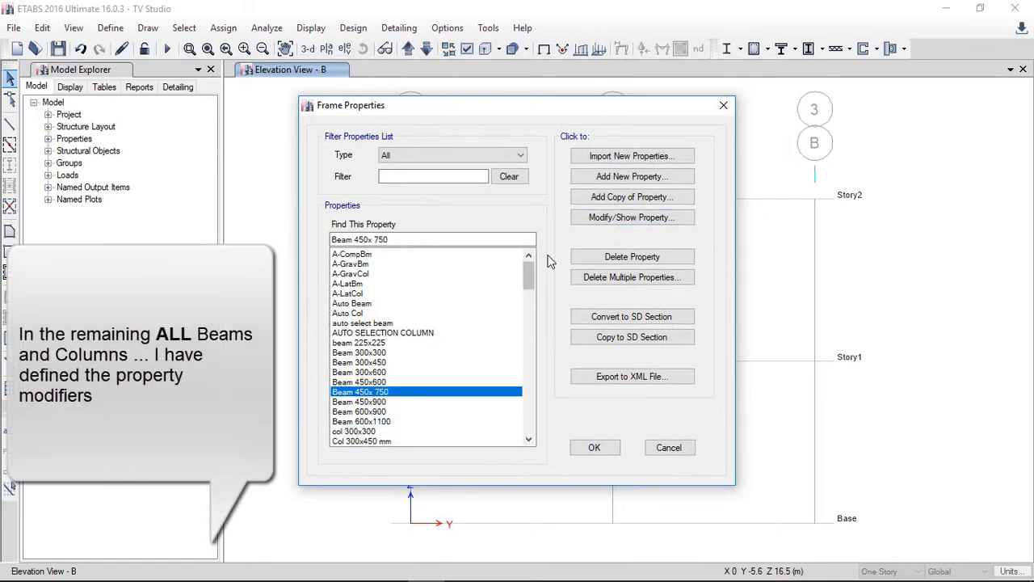
left_click(601, 226)
left_click(704, 311)
left_click(473, 421)
left_click(696, 457)
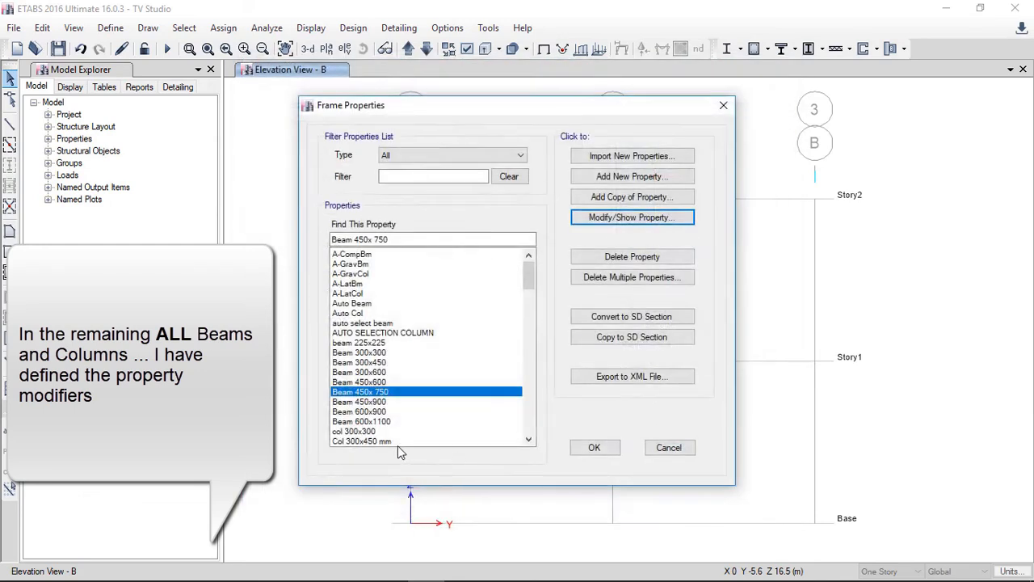
Step: Review the Col 450 x450 mm section's stiffness modifiers and close the frame properties
scroll(518, 422, "down", 6)
left_click(370, 264)
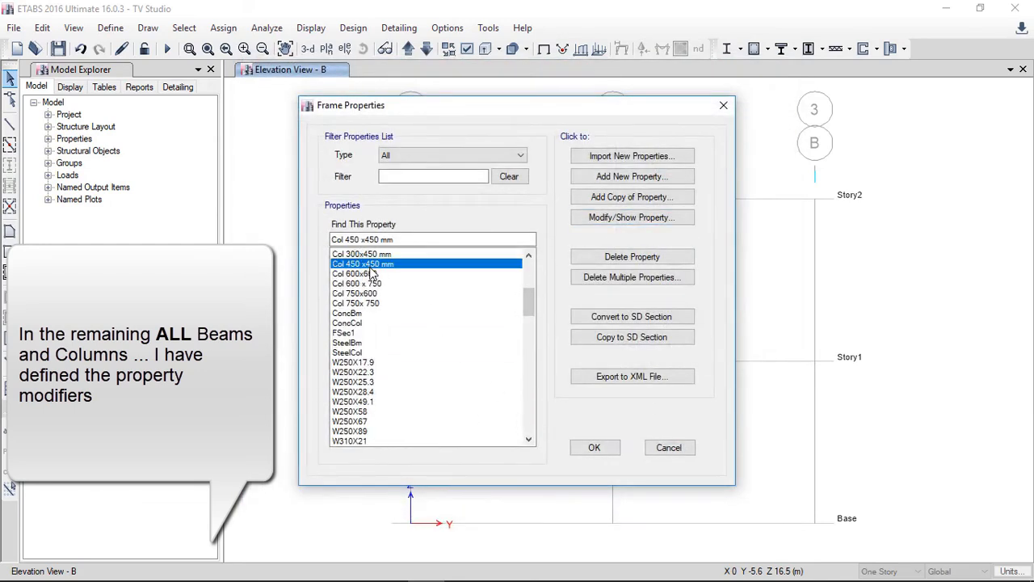
left_click(631, 221)
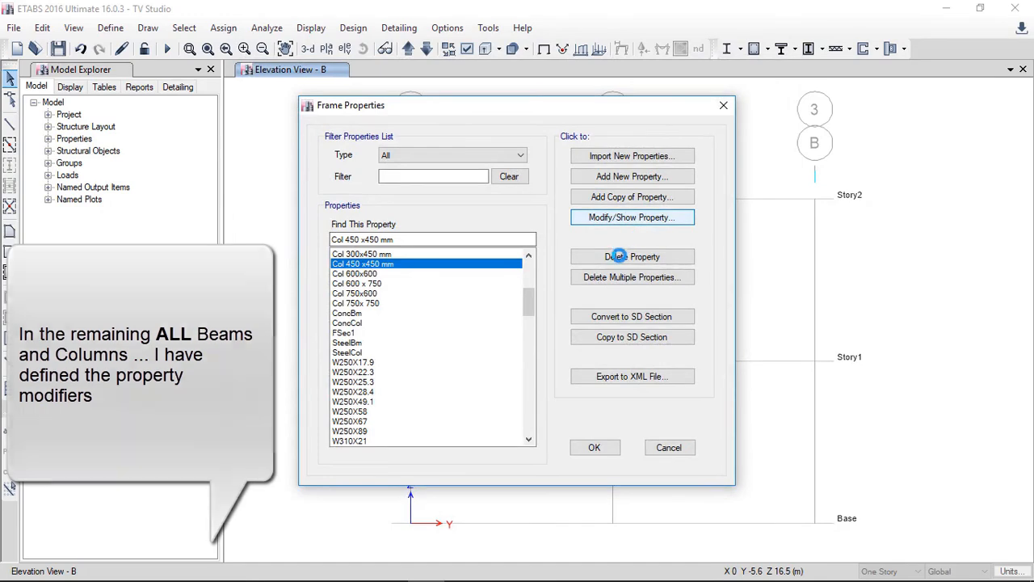
left_click(664, 313)
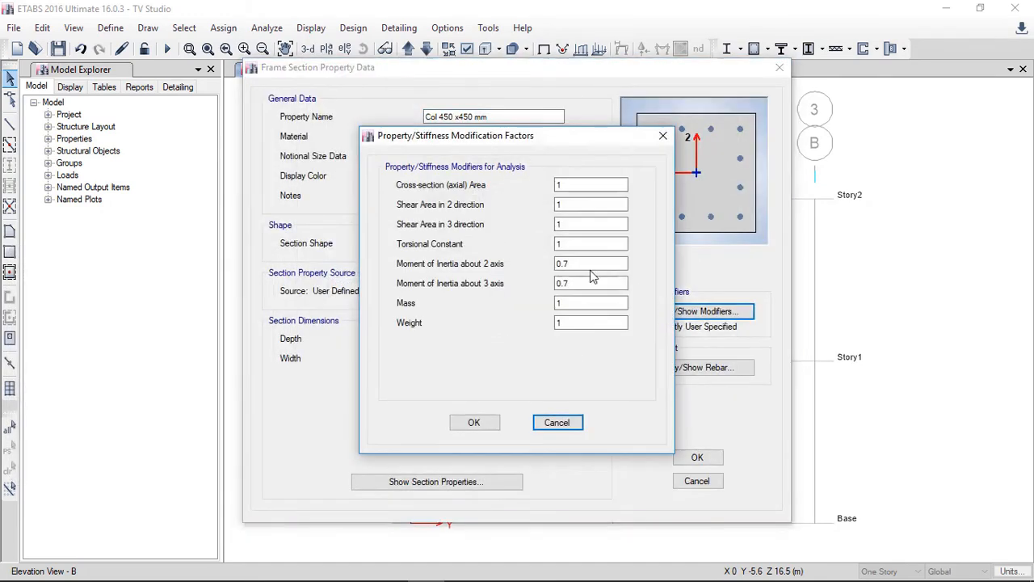
left_click(474, 423)
left_click(698, 458)
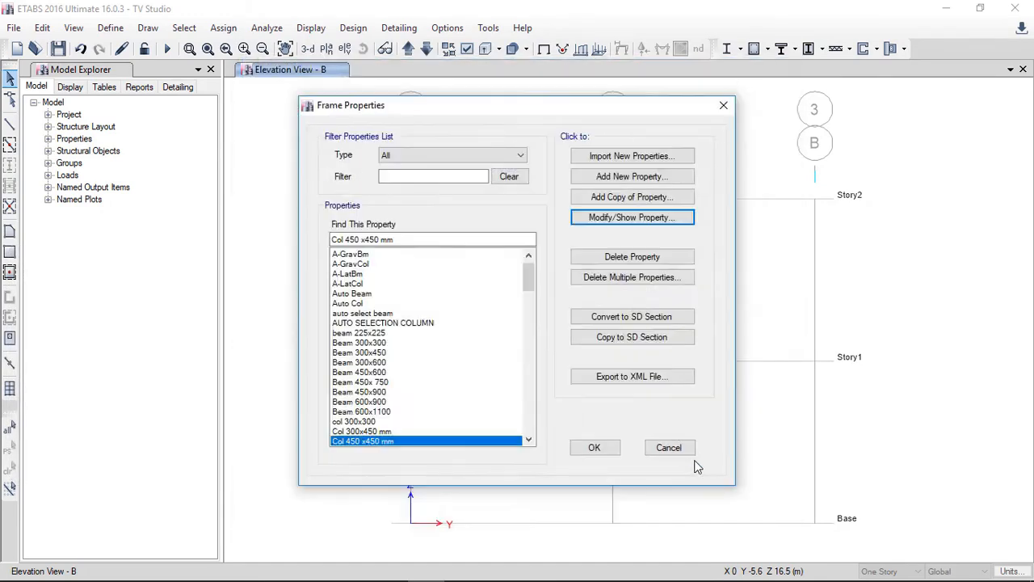
left_click(593, 446)
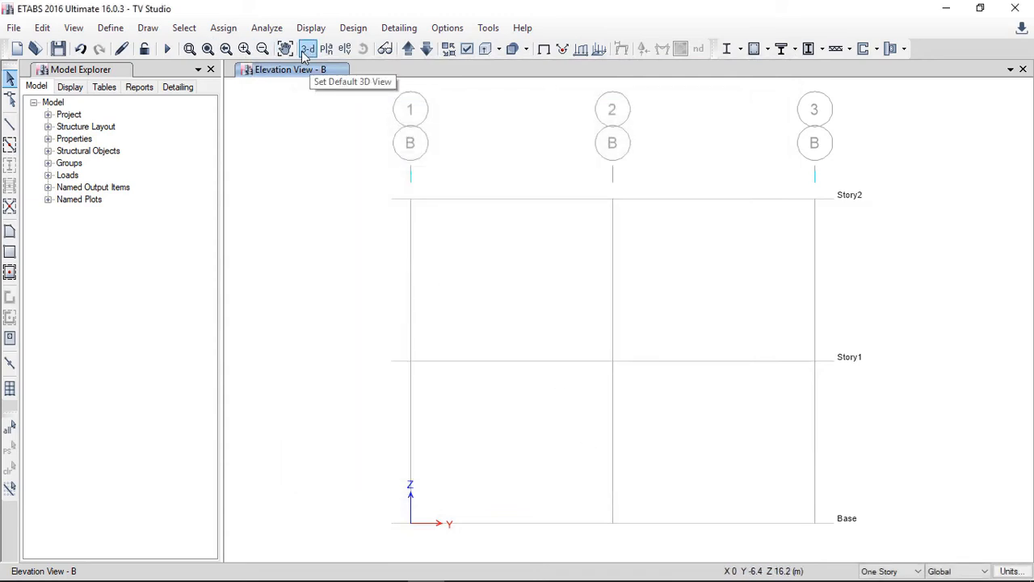
Step: Delete the Slab=175 mm and Slab200 mm slab section properties
left_click(117, 30)
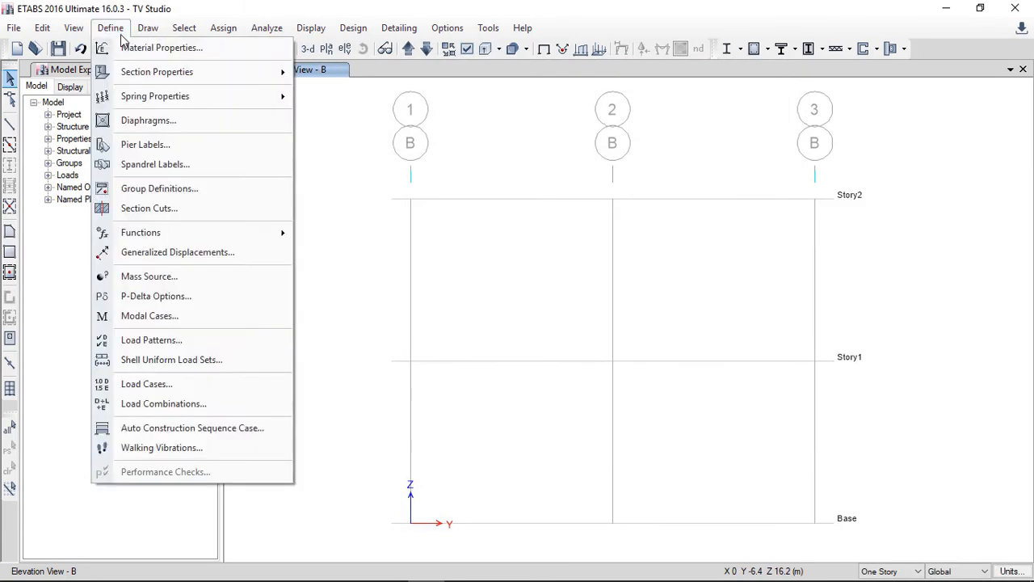
mouse_move(249, 75)
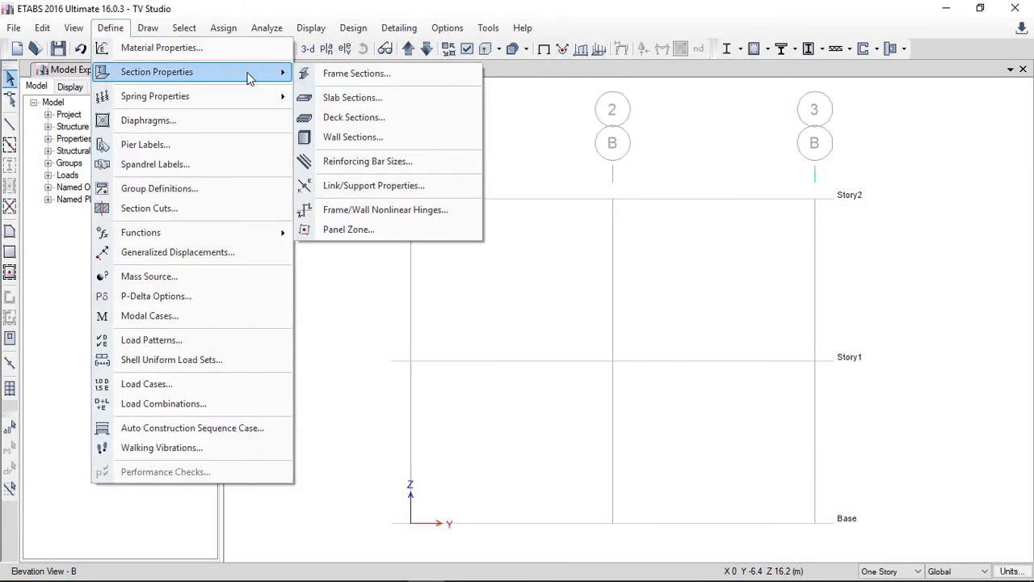
left_click(337, 97)
left_click(406, 249)
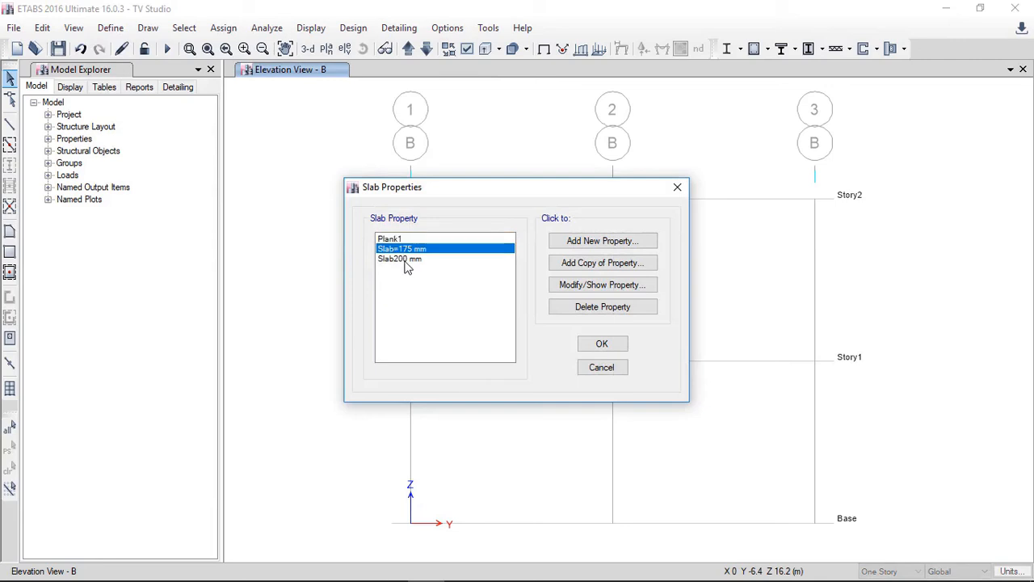
left_click(575, 313)
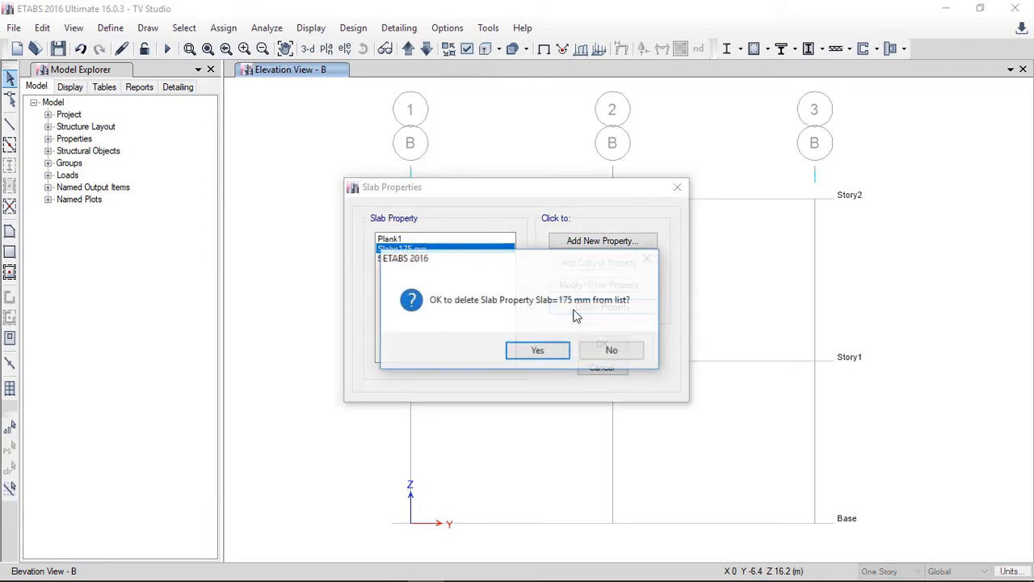
left_click(540, 349)
left_click(587, 314)
left_click(554, 349)
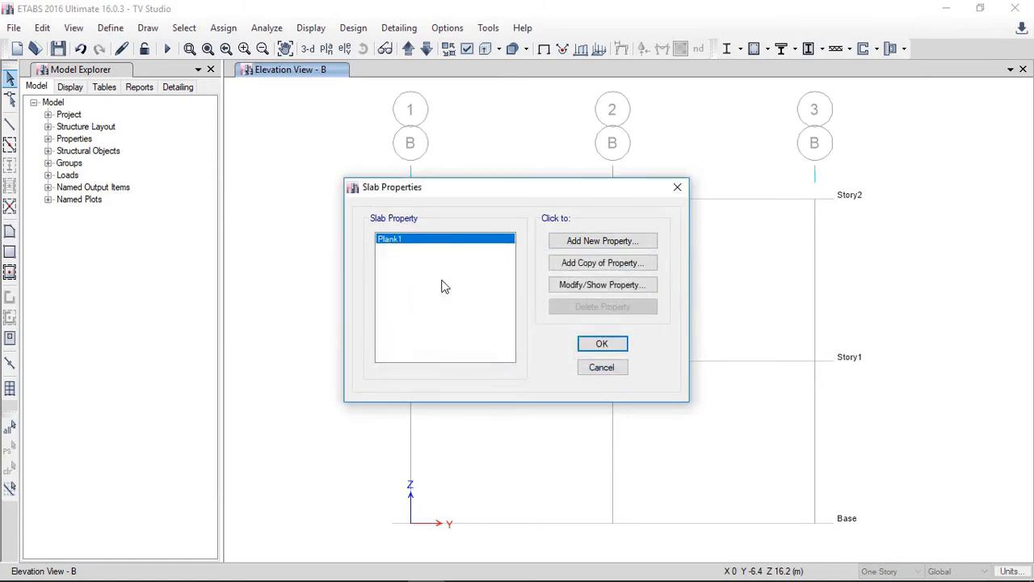
Step: Add a slab property named Slab175 mm using fc'=28 MPa concrete, Slab type, 175 mm thick
left_click(587, 241)
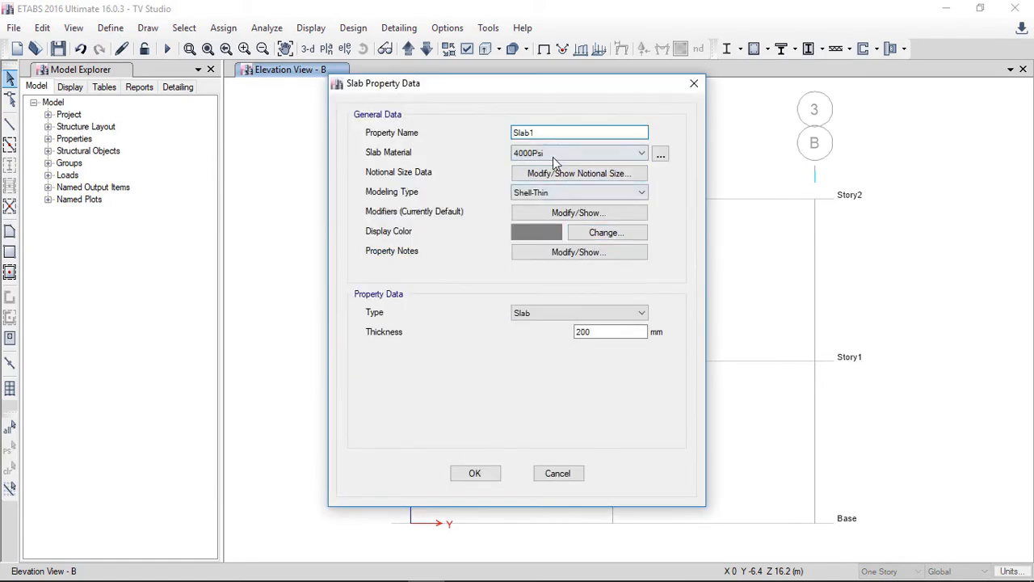
left_click(523, 153)
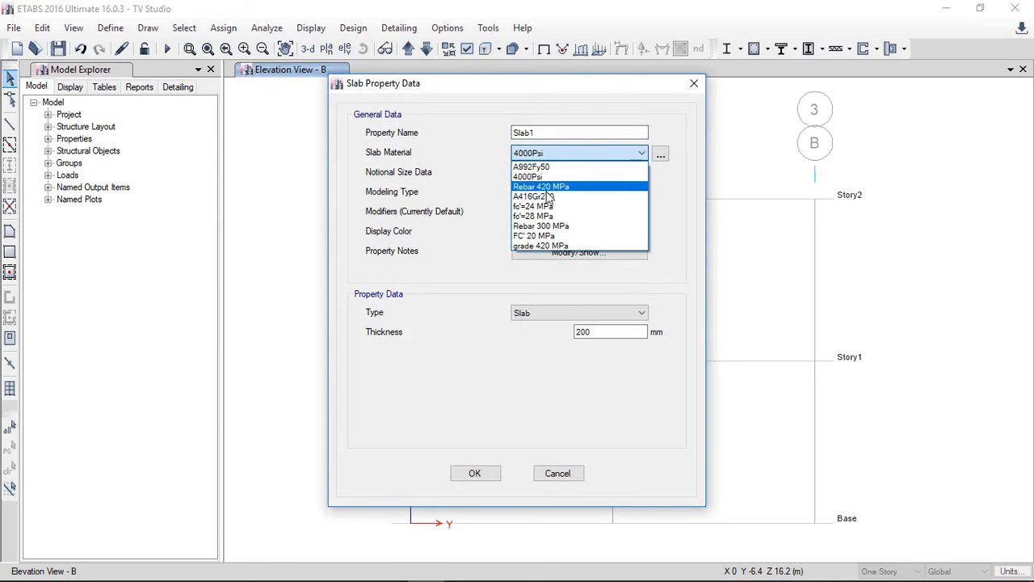
left_click(548, 216)
left_click(545, 133)
key("BackSpace")
type("175")
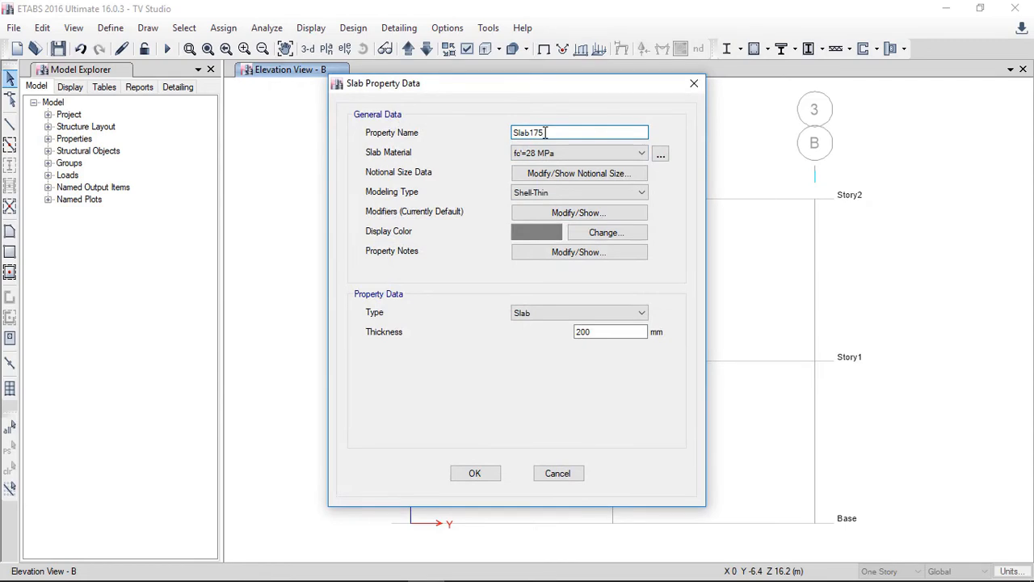
type(" mm")
left_click_drag(614, 333, 534, 336)
type("175")
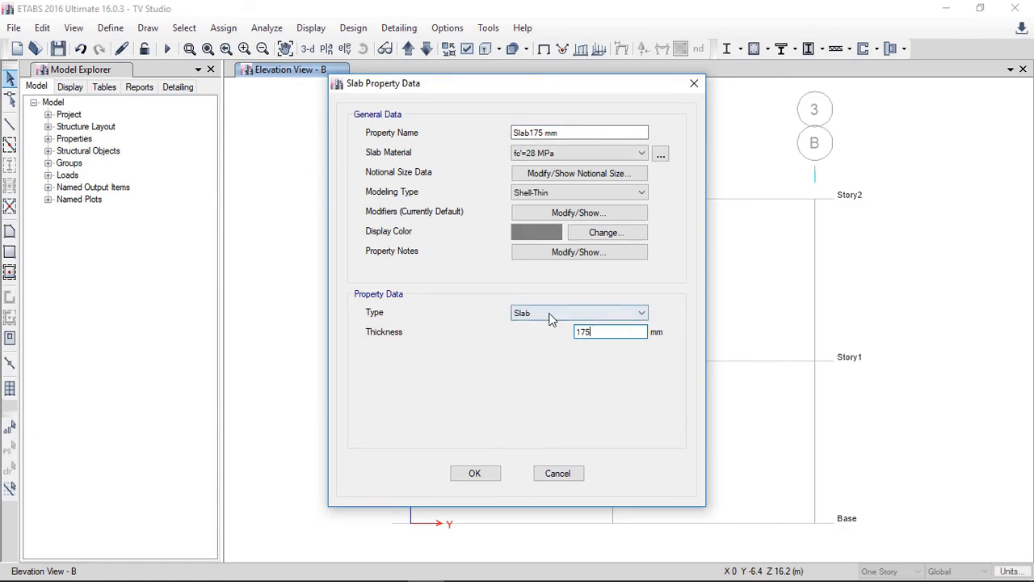
left_click(549, 313)
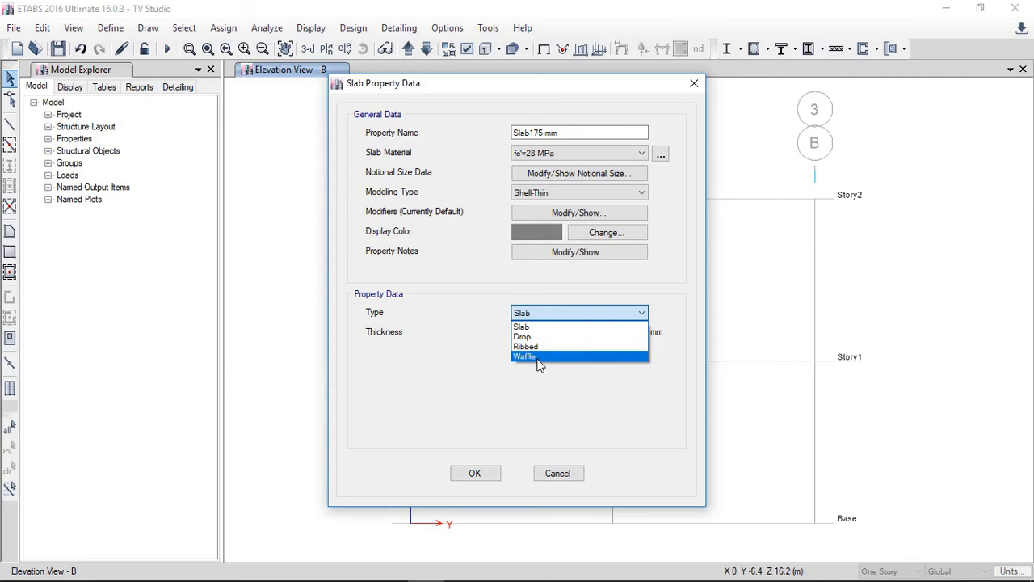
left_click(517, 310)
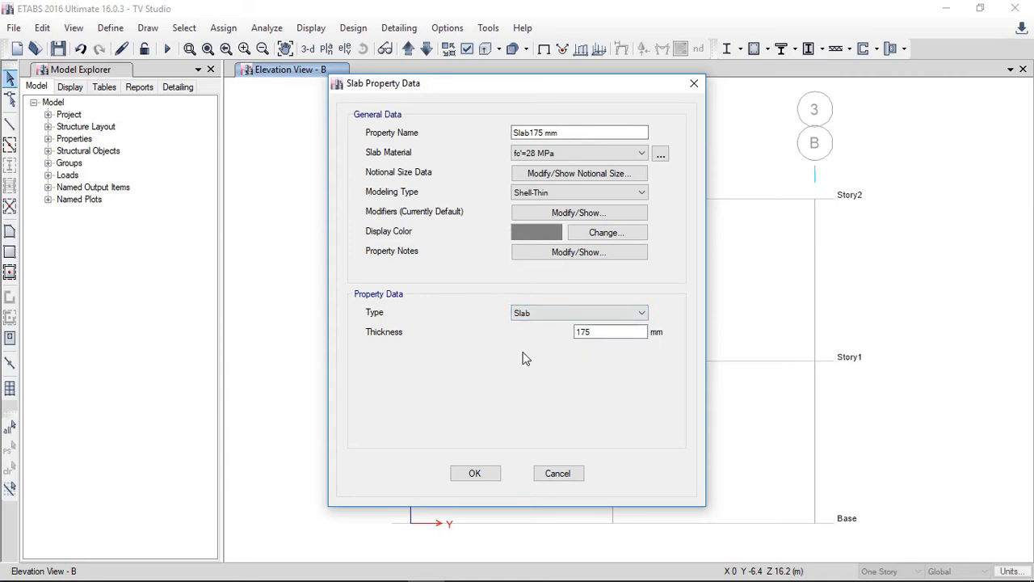
left_click(471, 474)
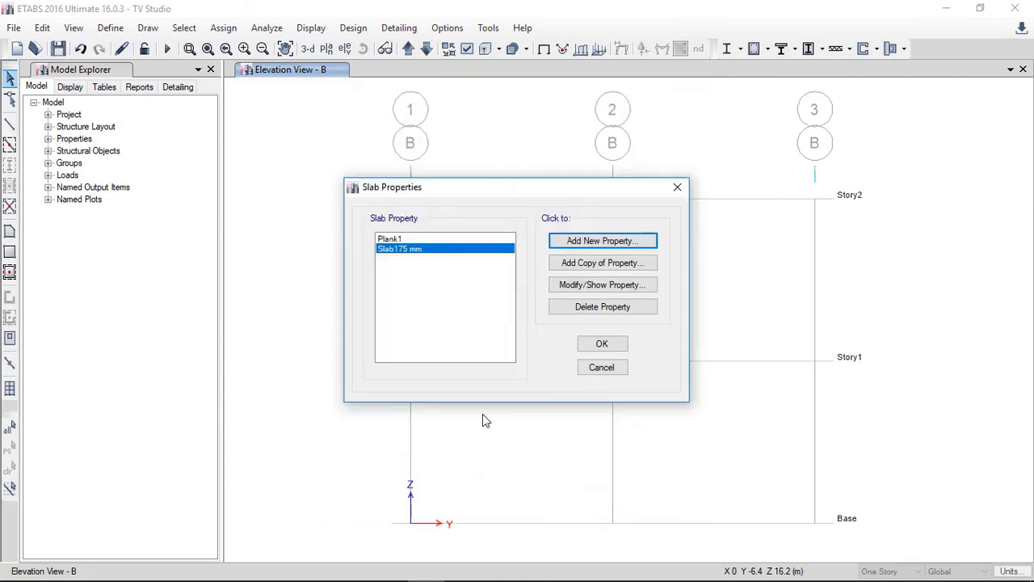
left_click(593, 346)
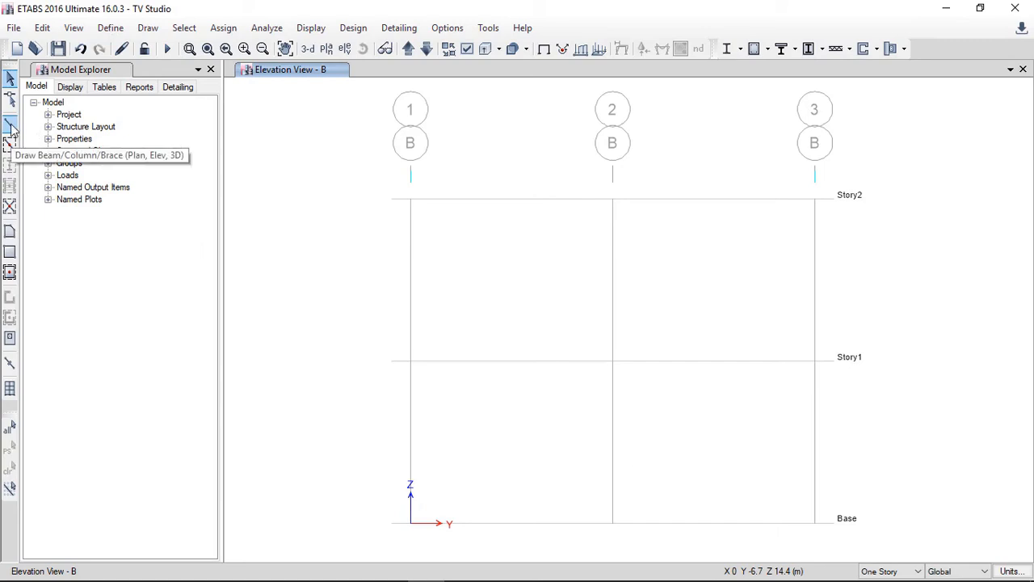
Step: Switch to the Story2 plan and start Quick Draw Beams with the auto select beam property
left_click(326, 49)
left_click(575, 465)
left_click(452, 466)
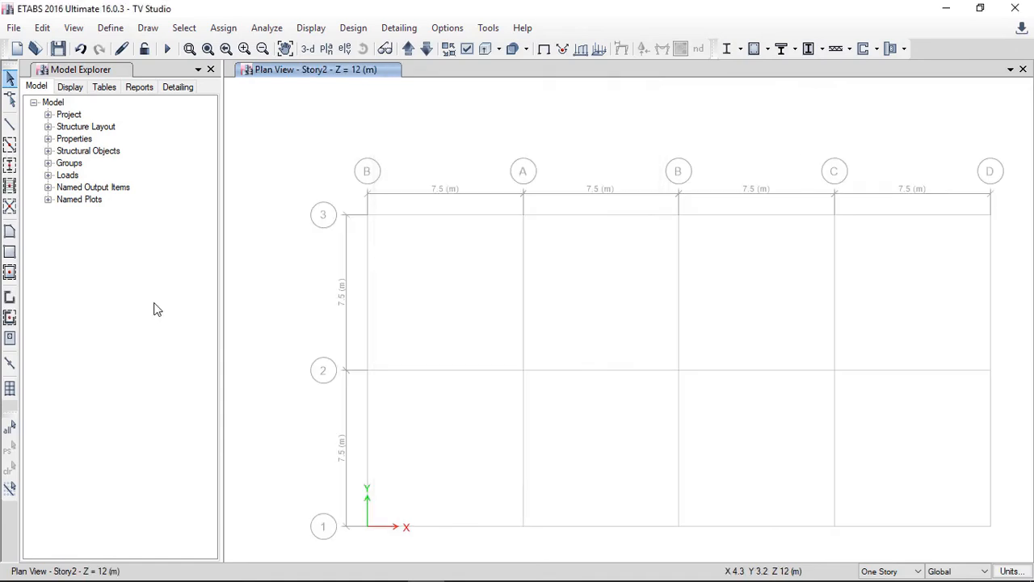
left_click(10, 147)
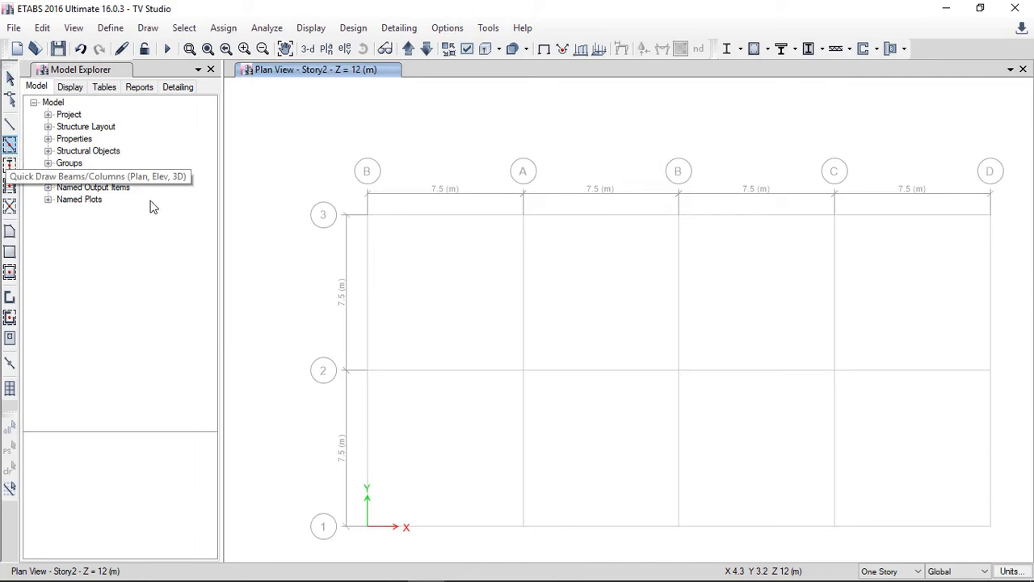
left_click(208, 477)
left_click(212, 478)
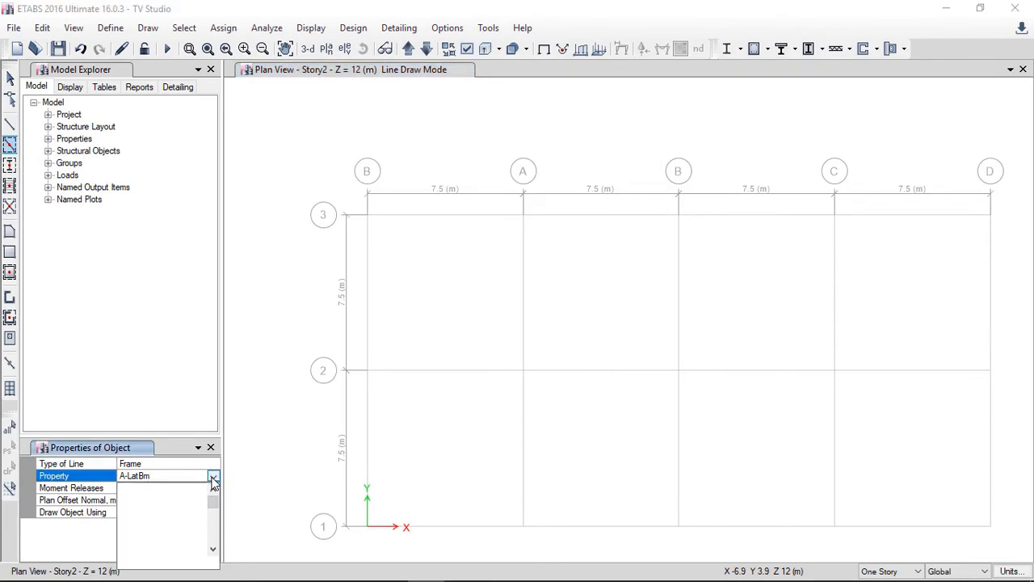
left_click(213, 550)
left_click(214, 550)
left_click(213, 550)
left_click(214, 550)
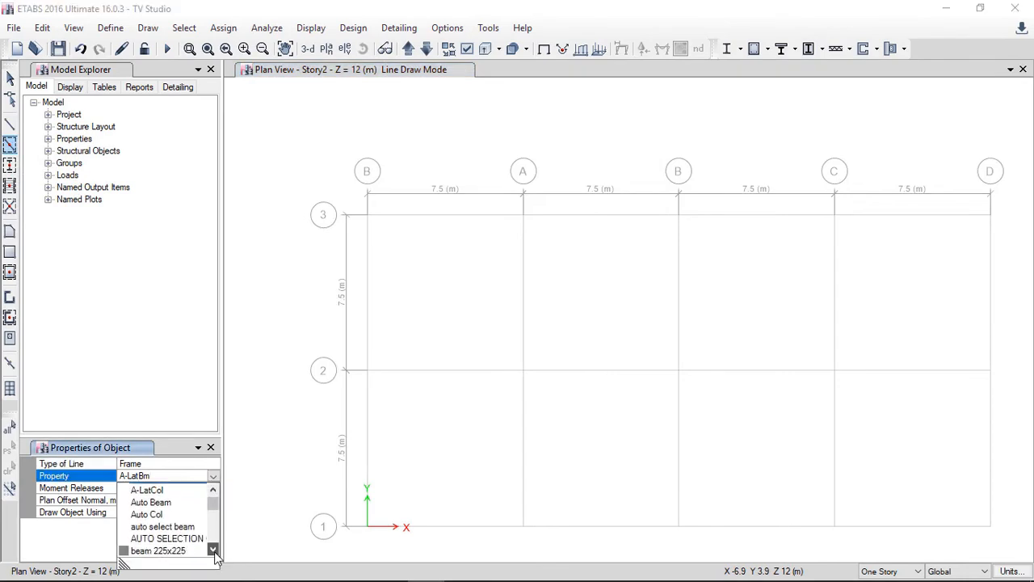
left_click(162, 525)
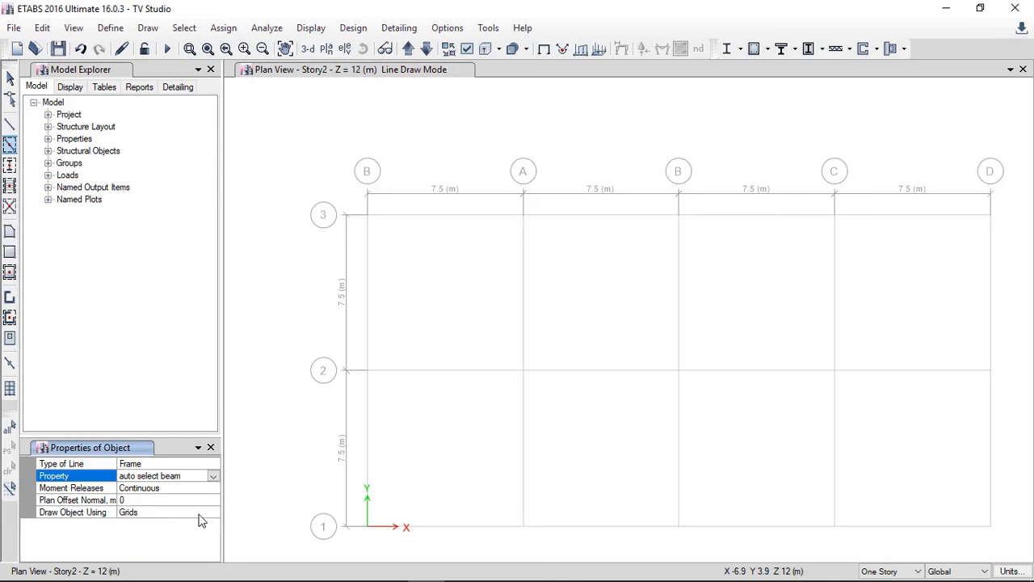
Step: Draw three beams along grid 3 on Story2 only, then undo them
left_click(437, 223)
left_click(437, 222)
left_click(582, 220)
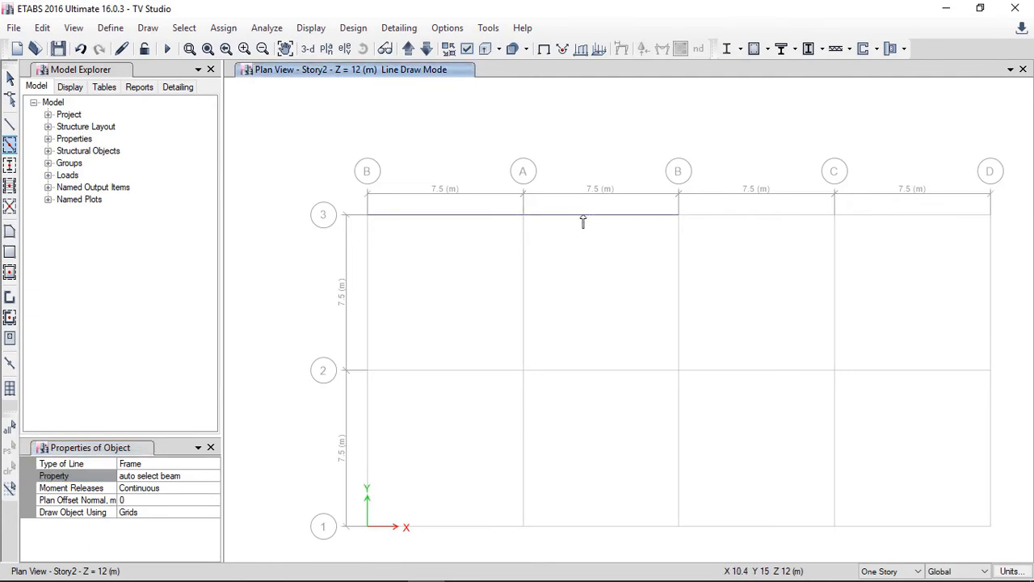
left_click(725, 219)
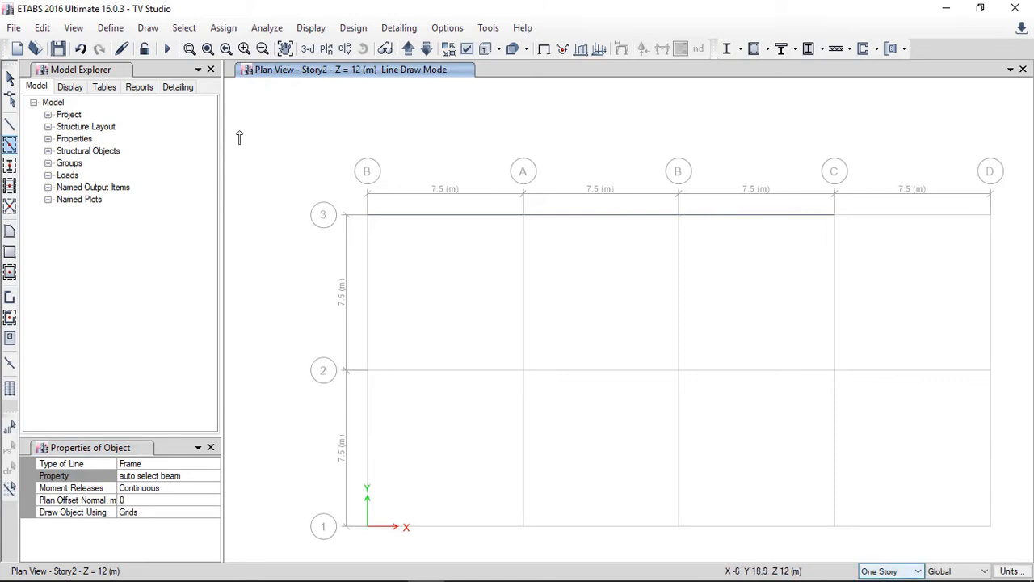
left_click(80, 50)
left_click(80, 51)
left_click(80, 51)
Step: Switch drawing to All Stories and draw beams along grid 3 across the first two bays
left_click(889, 571)
left_click(882, 549)
left_click(448, 219)
left_click(557, 223)
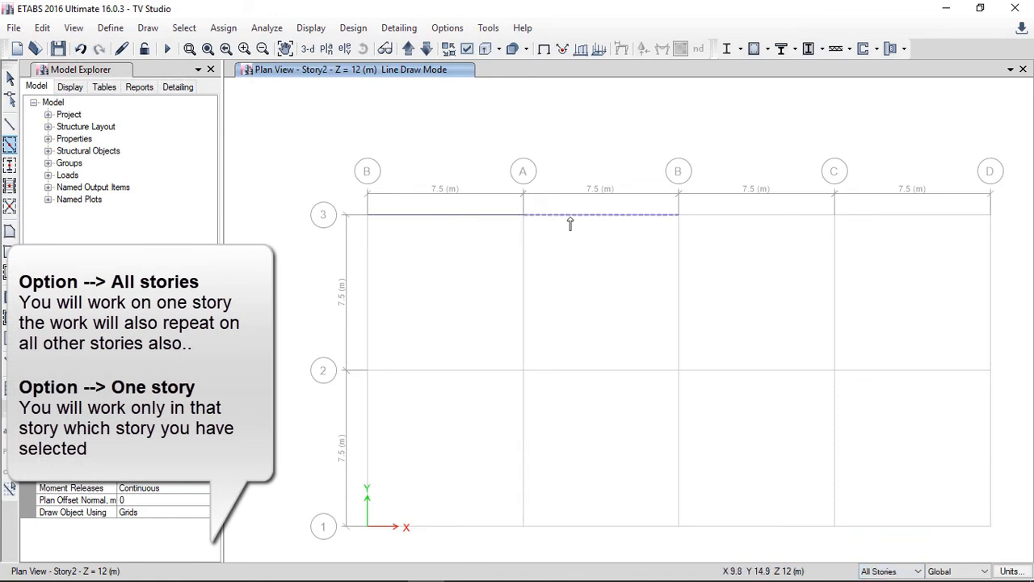
left_click(308, 49)
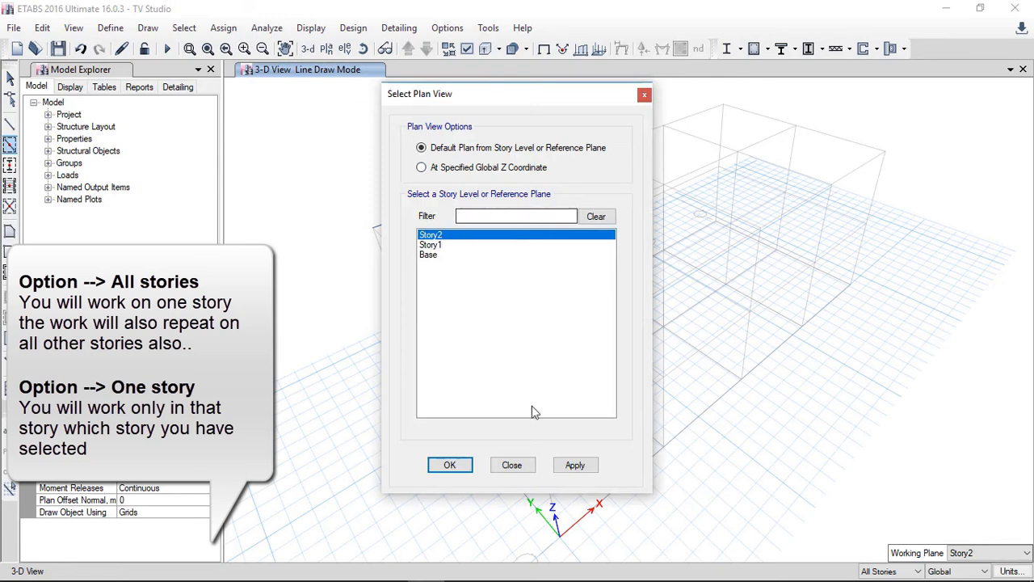
left_click(577, 467)
left_click(450, 466)
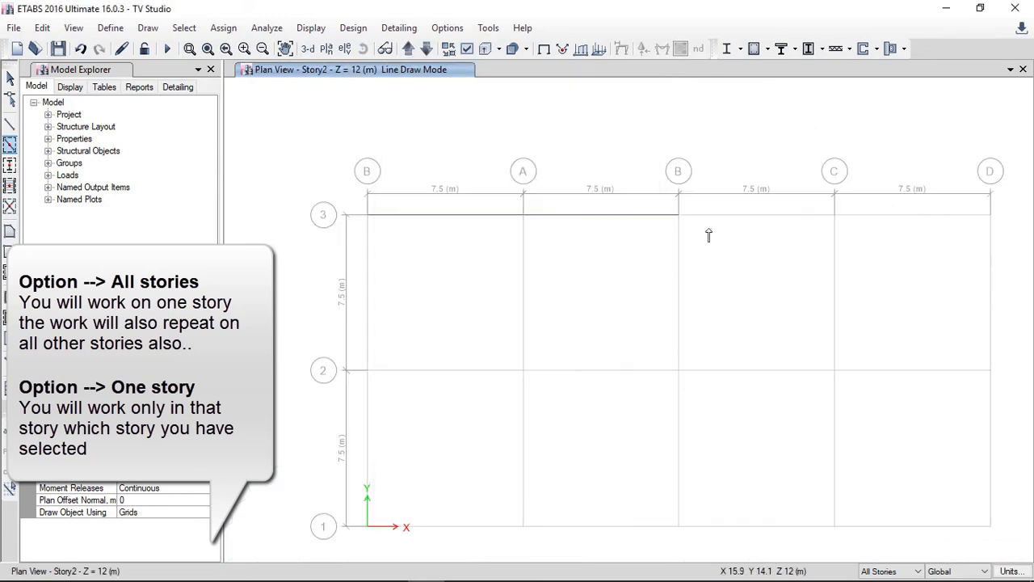
Step: Draw beams on all stories along the remaining bays of grid 3 and along grids D, 1 and the left grid B
left_click(735, 216)
left_click(890, 216)
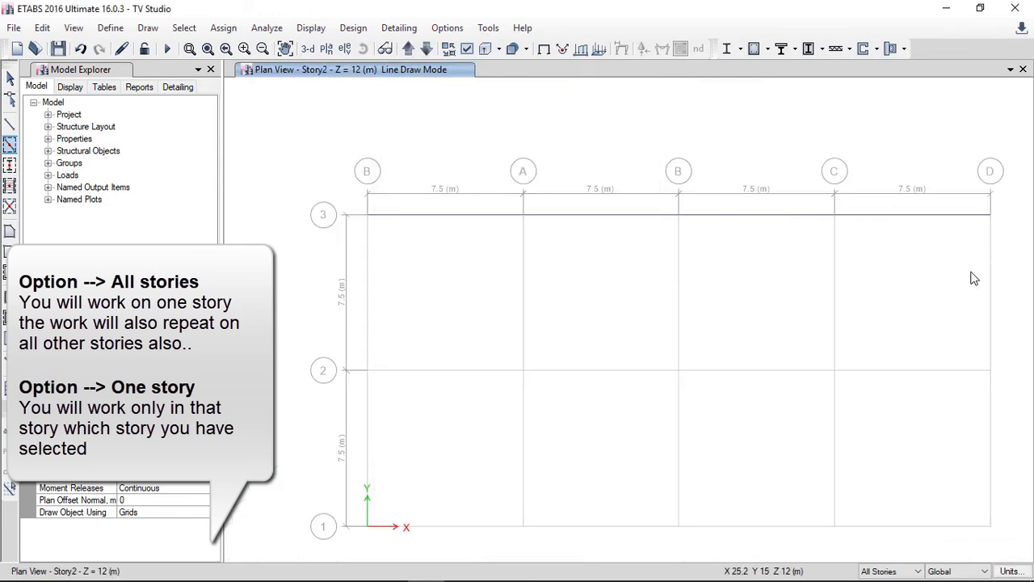
left_click(991, 304)
left_click(990, 469)
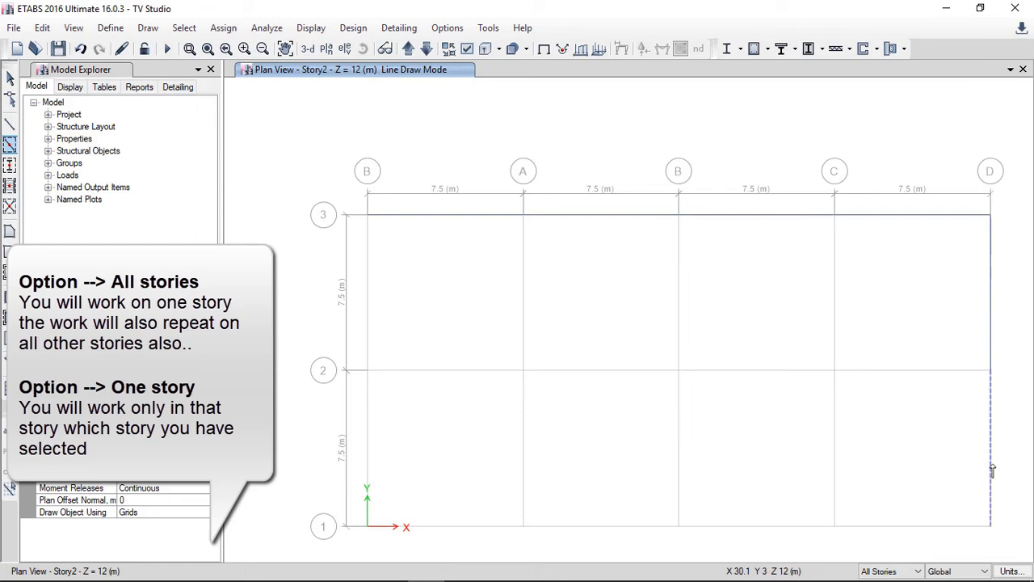
left_click(925, 528)
left_click(769, 537)
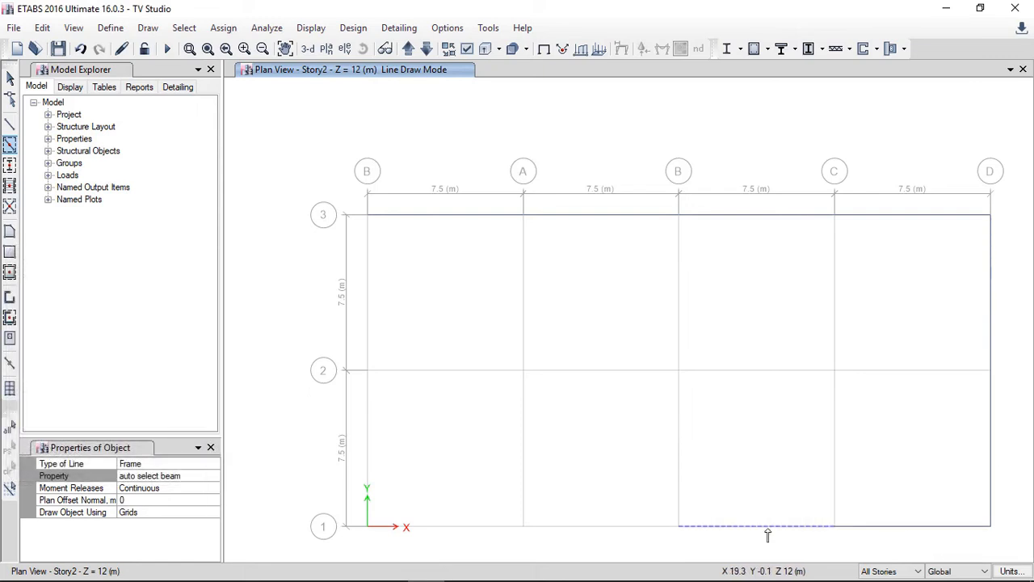
left_click(602, 535)
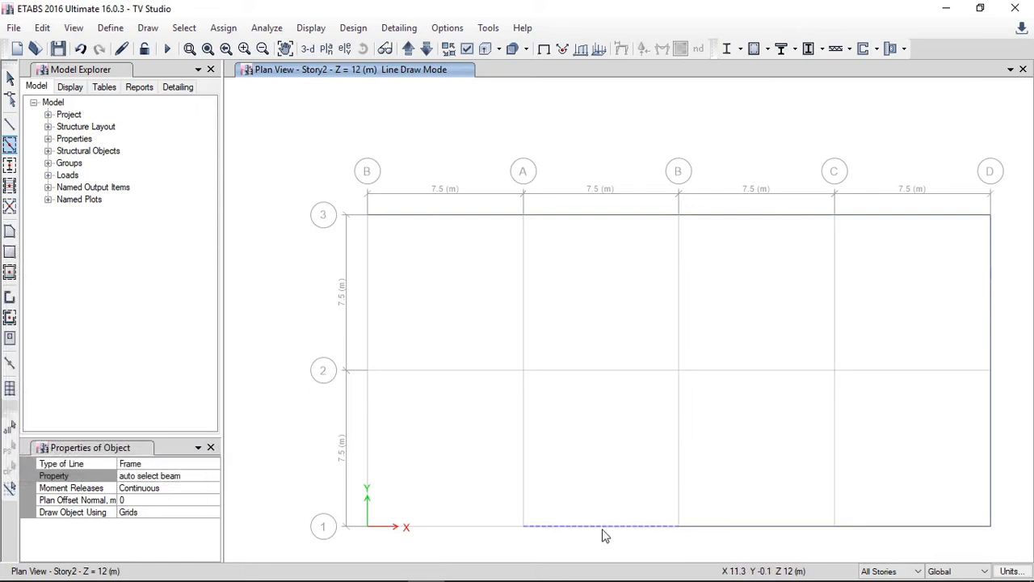
left_click(467, 532)
left_click(366, 462)
left_click(367, 303)
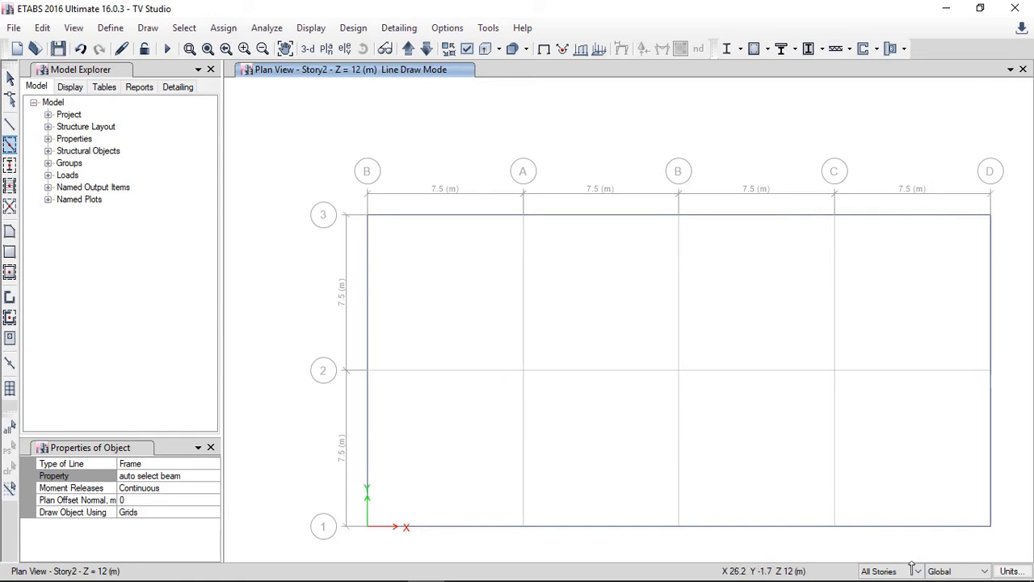
Step: Switch drawing to One Story and draw interior beams along grids A, middle B, C and 2 on Story2
left_click(888, 572)
left_click(881, 538)
left_click(525, 328)
left_click(526, 433)
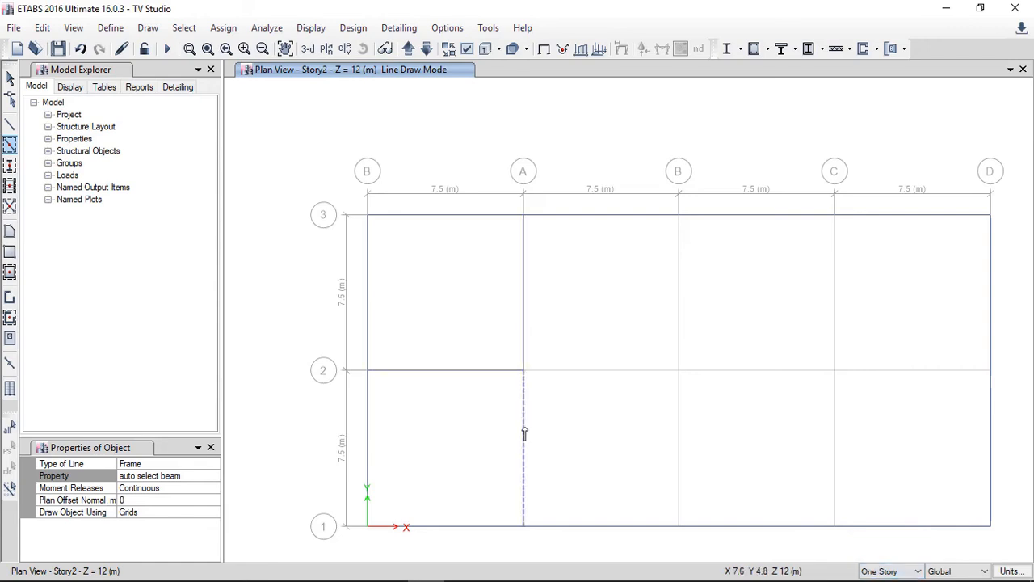
left_click(677, 322)
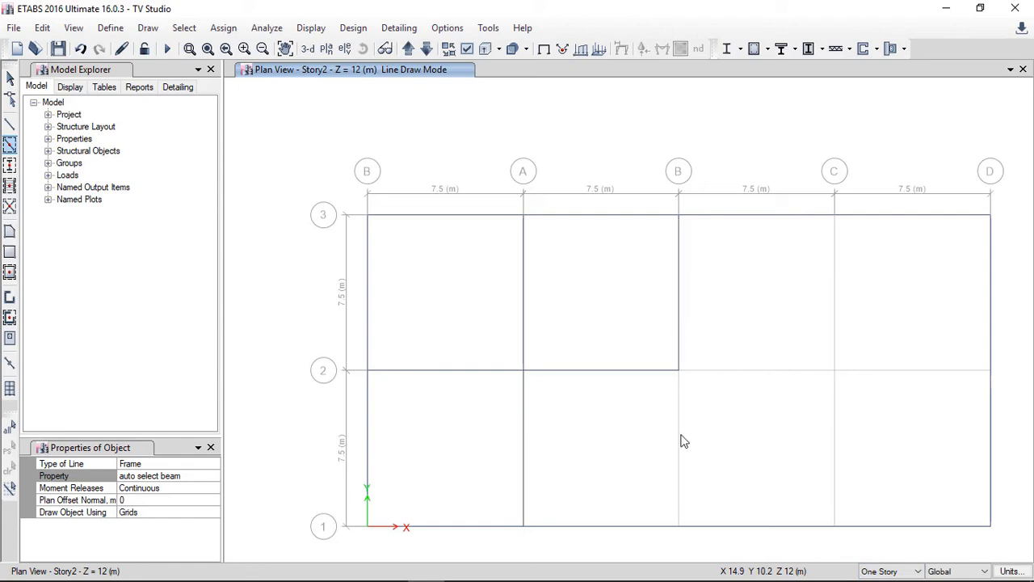
left_click(828, 335)
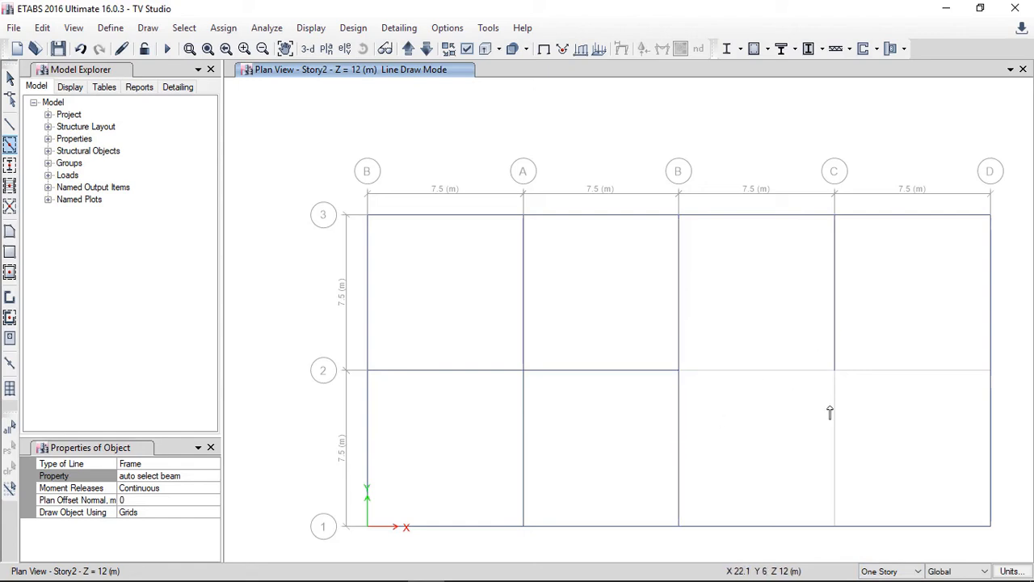
left_click(807, 374)
left_click(833, 417)
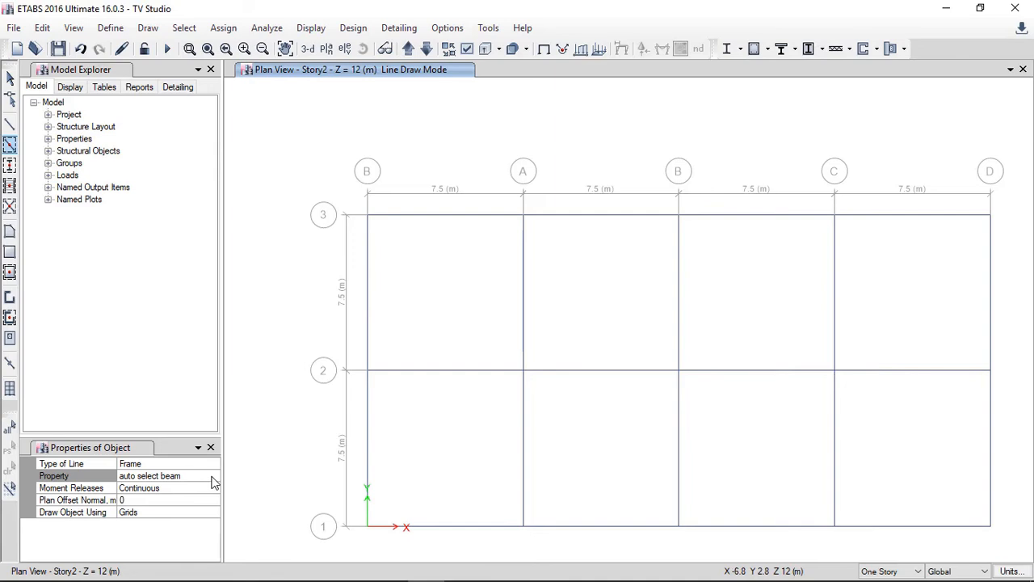
Step: Inspect the model in 3D view, then return to the Story2 plan view
left_click(308, 49)
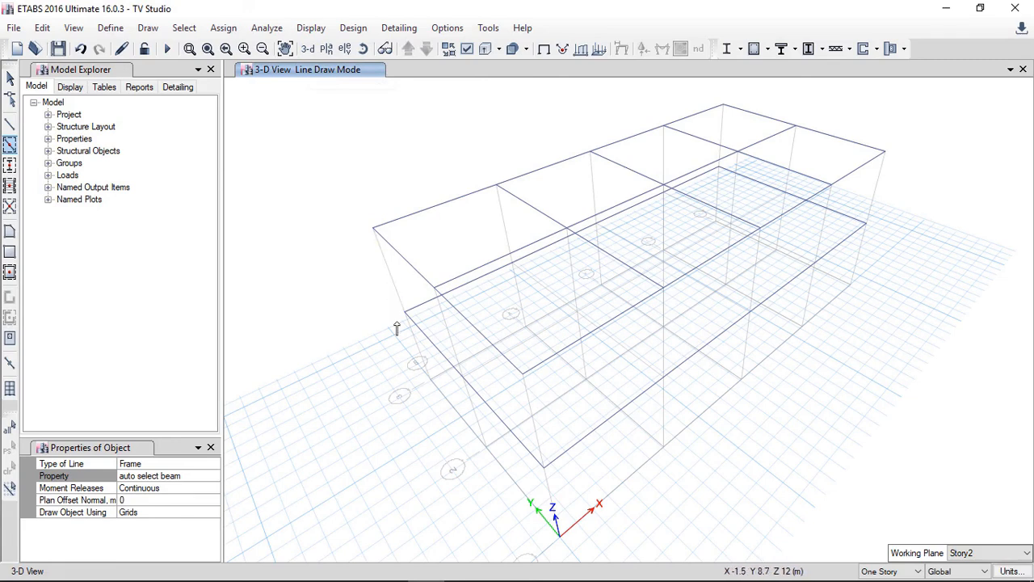
left_click(325, 49)
left_click(574, 466)
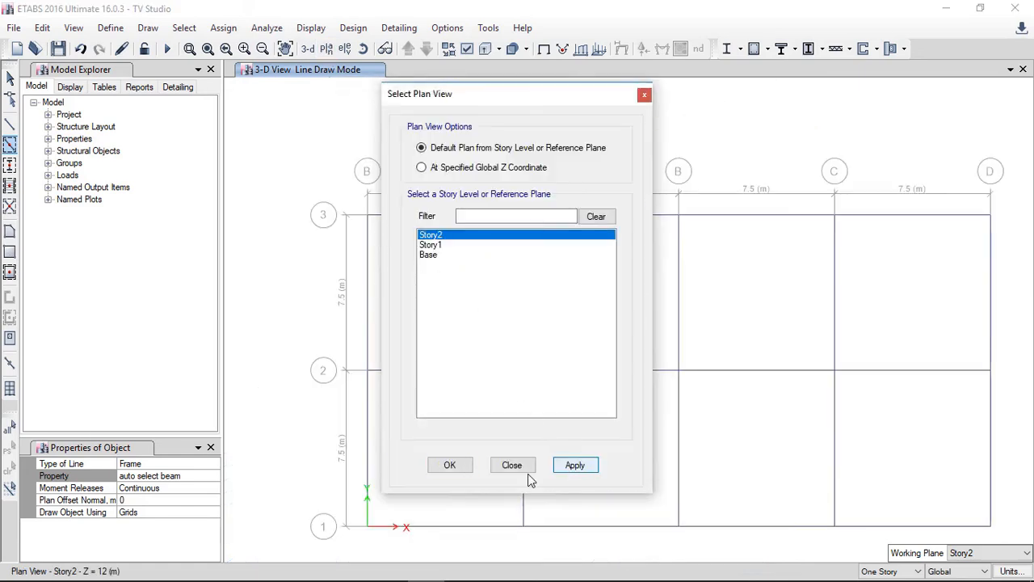
left_click(449, 466)
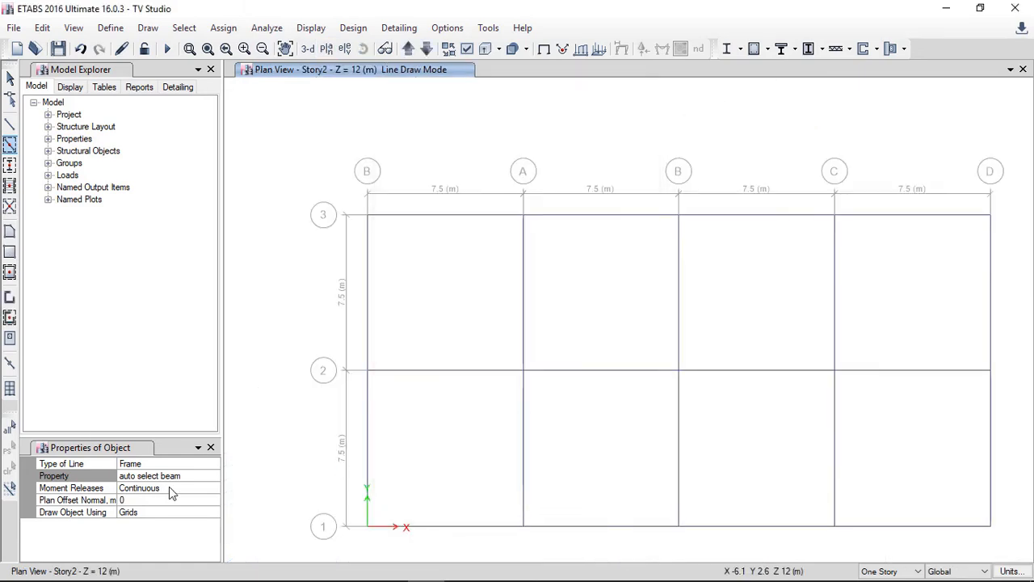
Step: Start Quick Draw Columns and set the column property to AUTO SELECTION COLUMN
left_click(196, 478)
left_click(212, 476)
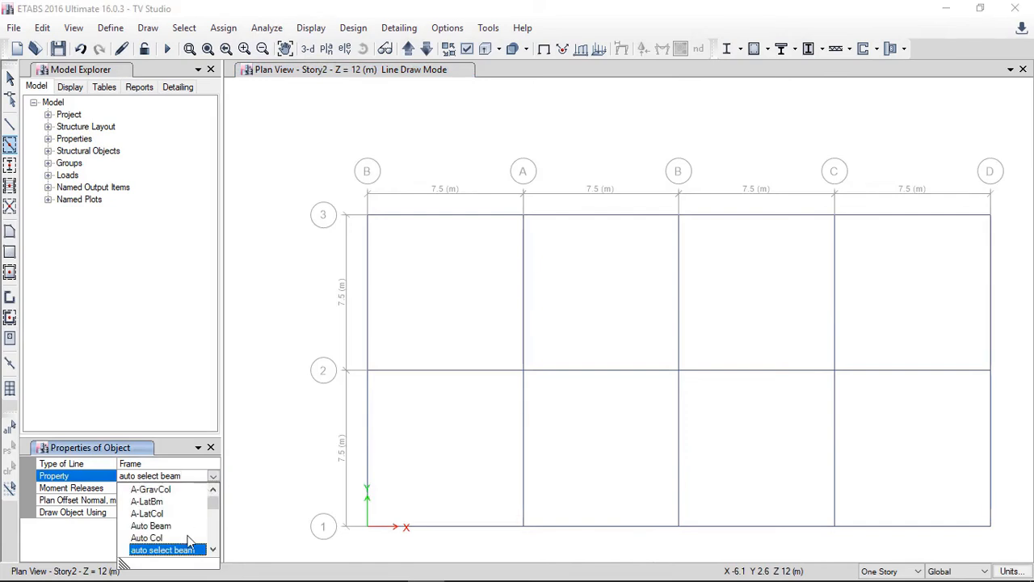
left_click(213, 548)
left_click(161, 536)
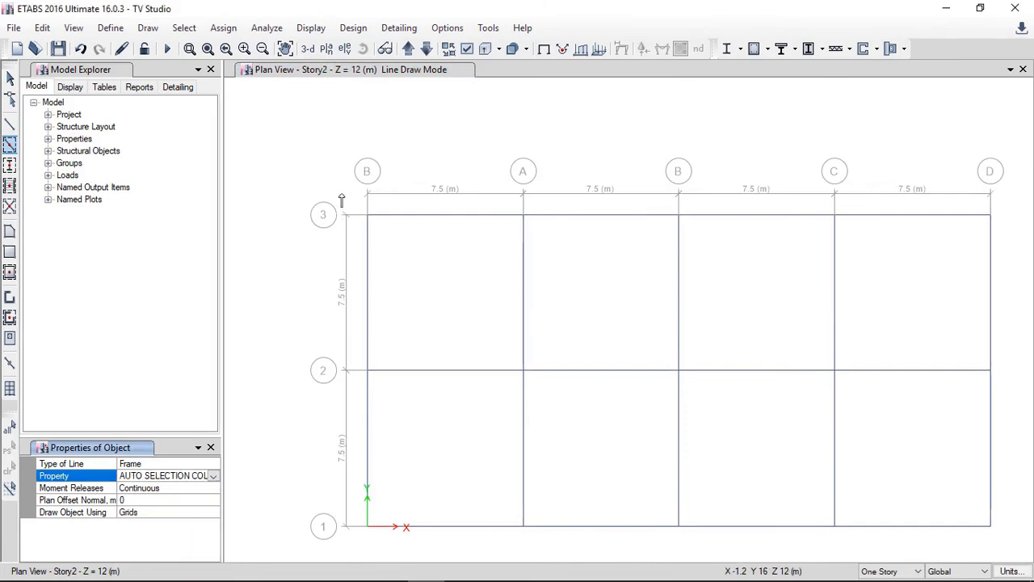
left_click(10, 165)
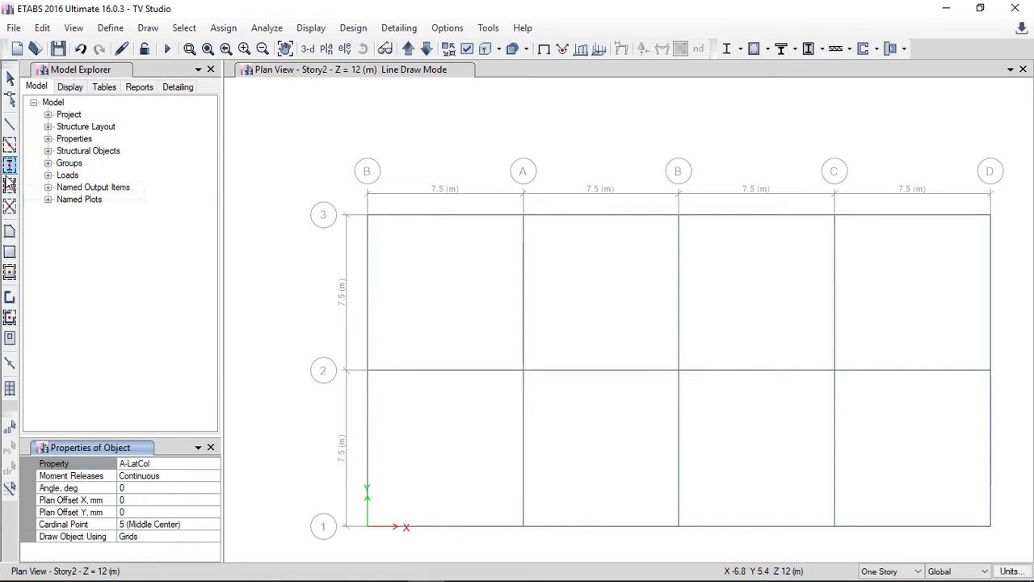
left_click(209, 464)
left_click(214, 465)
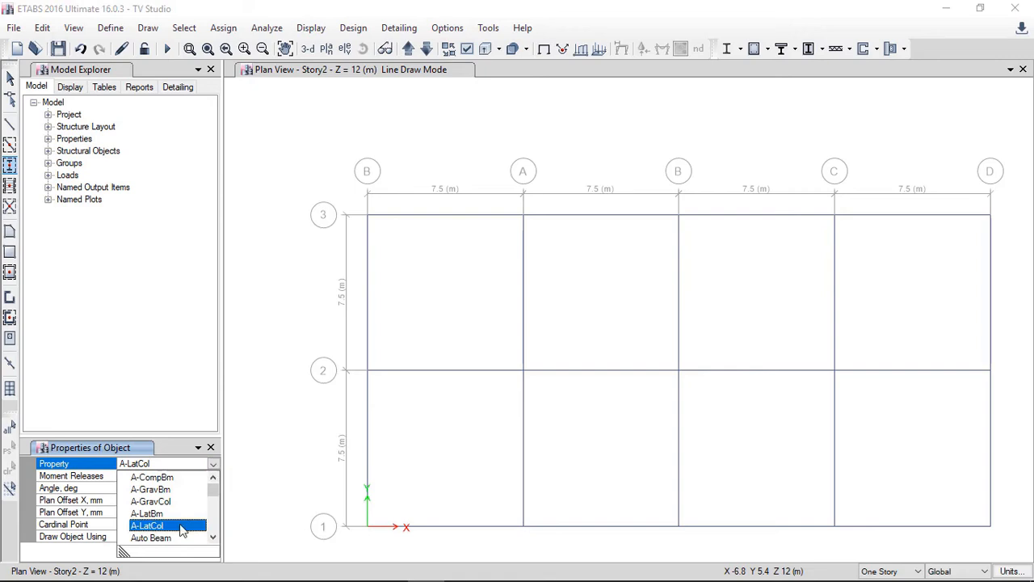
left_click(214, 538)
left_click(214, 537)
left_click(214, 537)
left_click(214, 537)
left_click(171, 526)
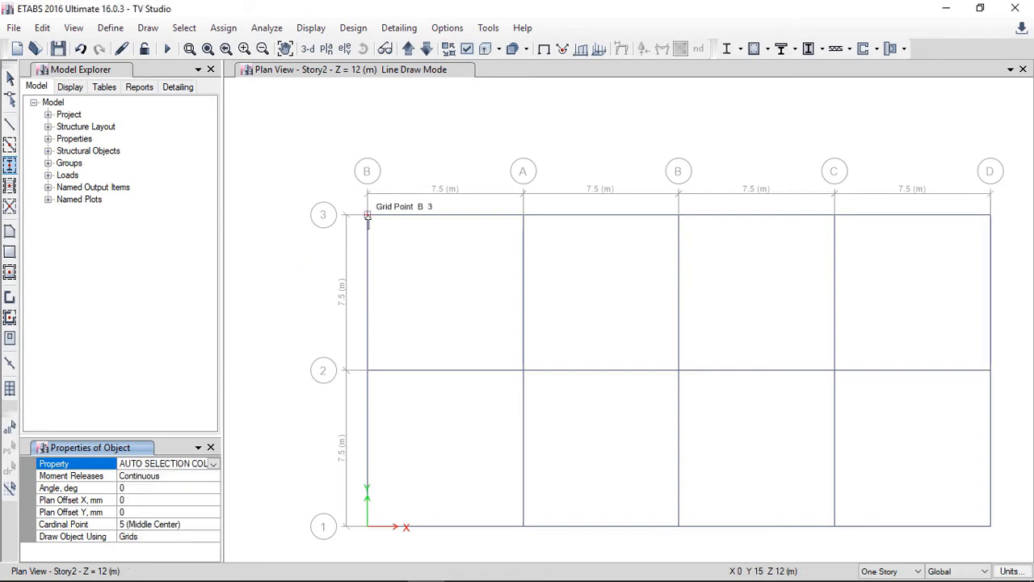
Step: Place a column at grid B/3 on Story2 only, then undo it
left_click(368, 215)
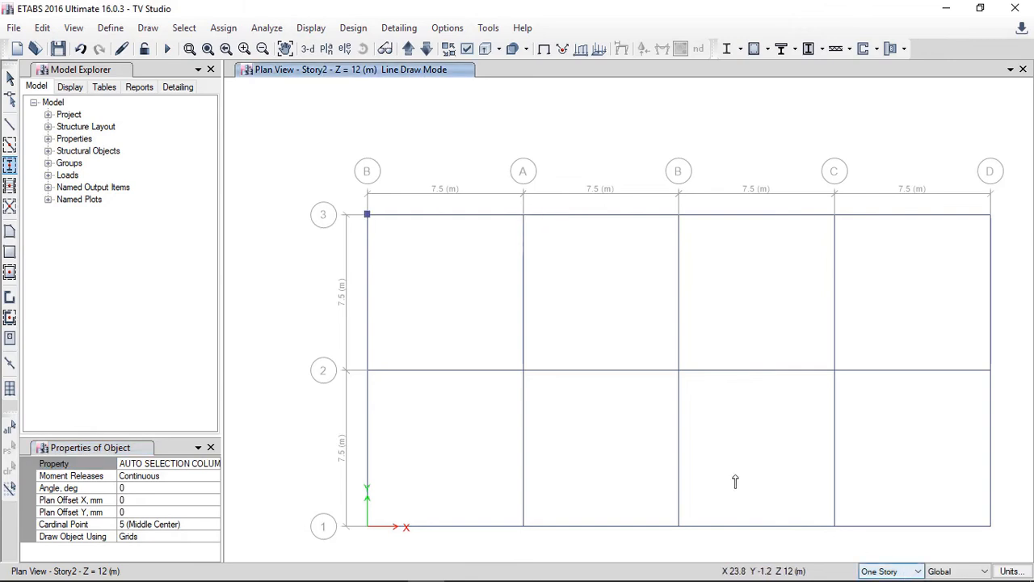
left_click(80, 49)
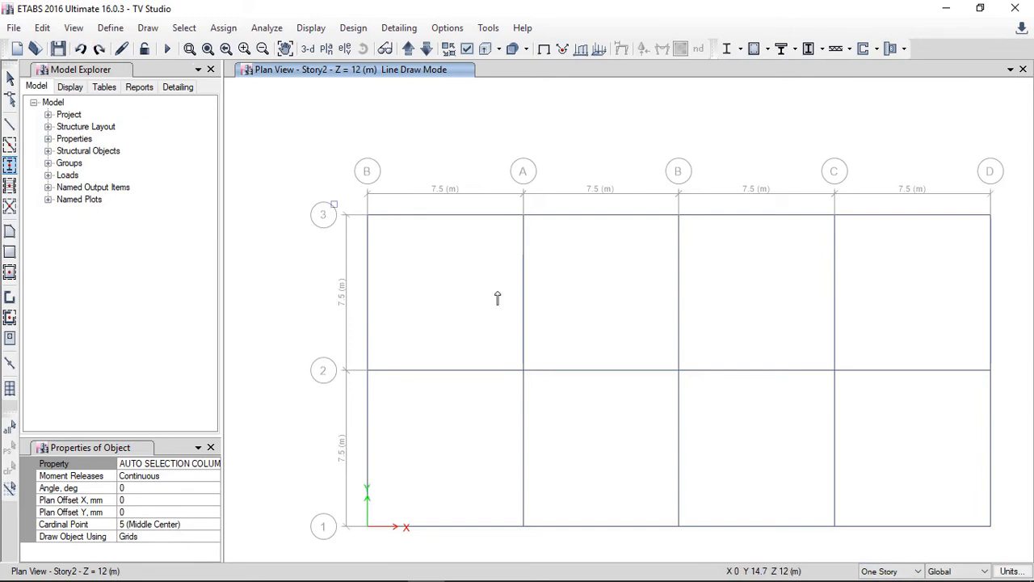
Step: Switch drawing to All Stories and place columns at the left B, middle B and D grids along grids 3 and 1
left_click(888, 571)
left_click(867, 543)
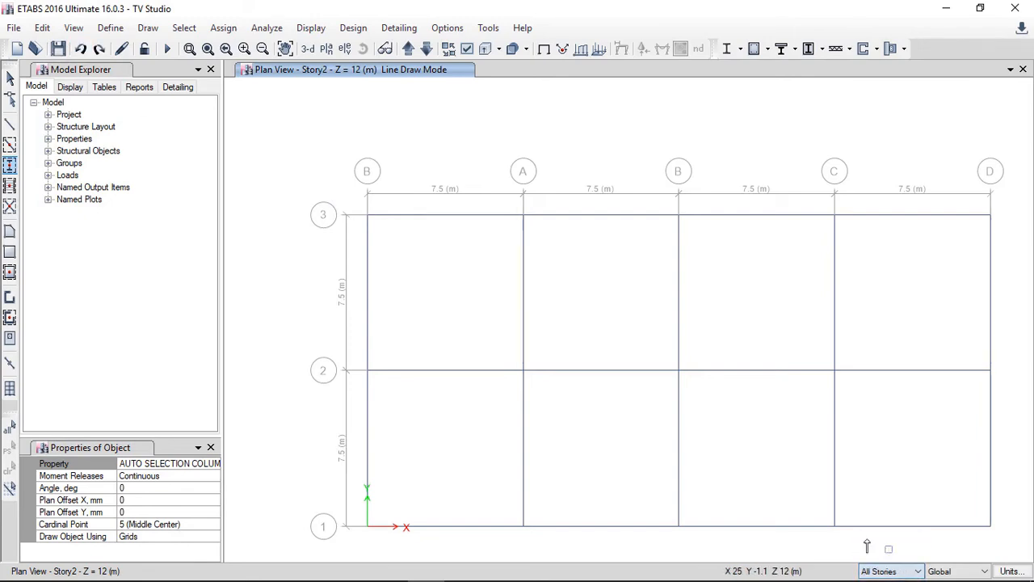
left_click(372, 220)
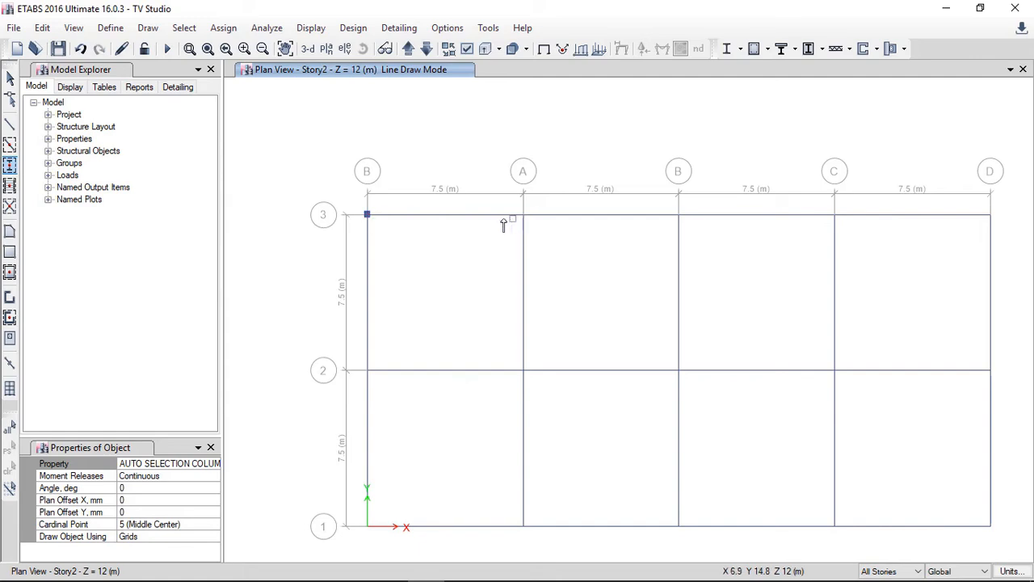
left_click(307, 49)
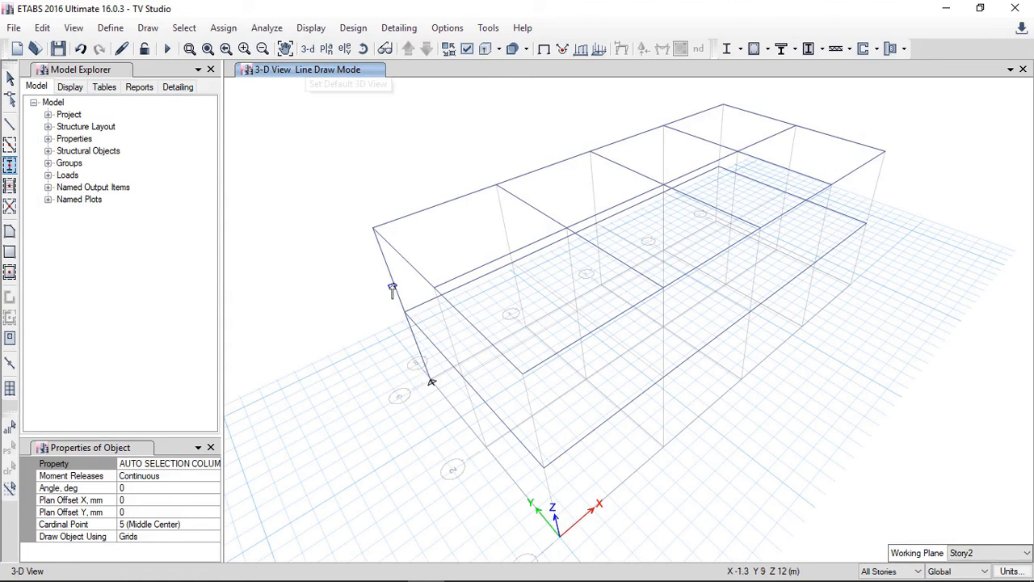
left_click(326, 49)
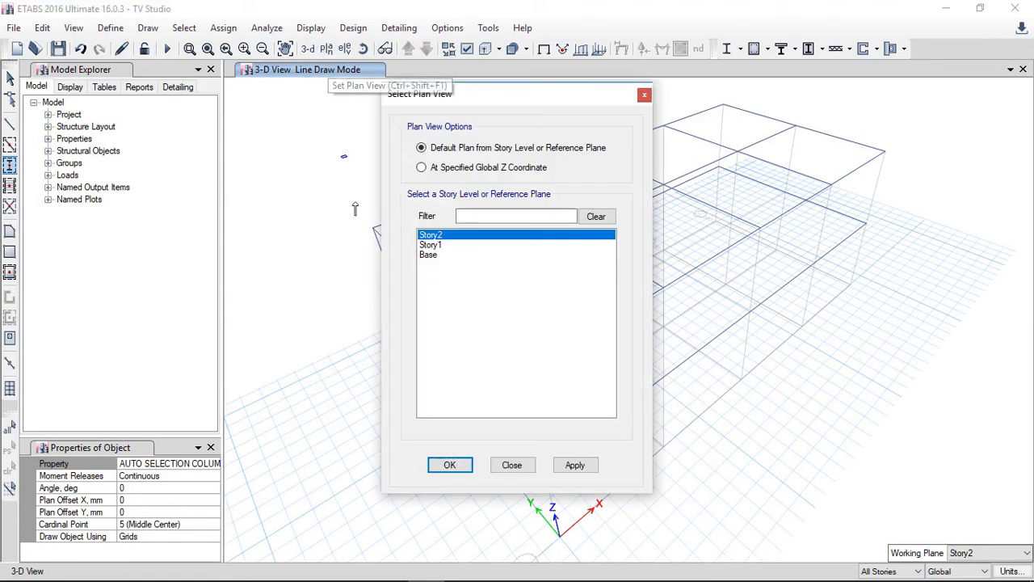
left_click(572, 465)
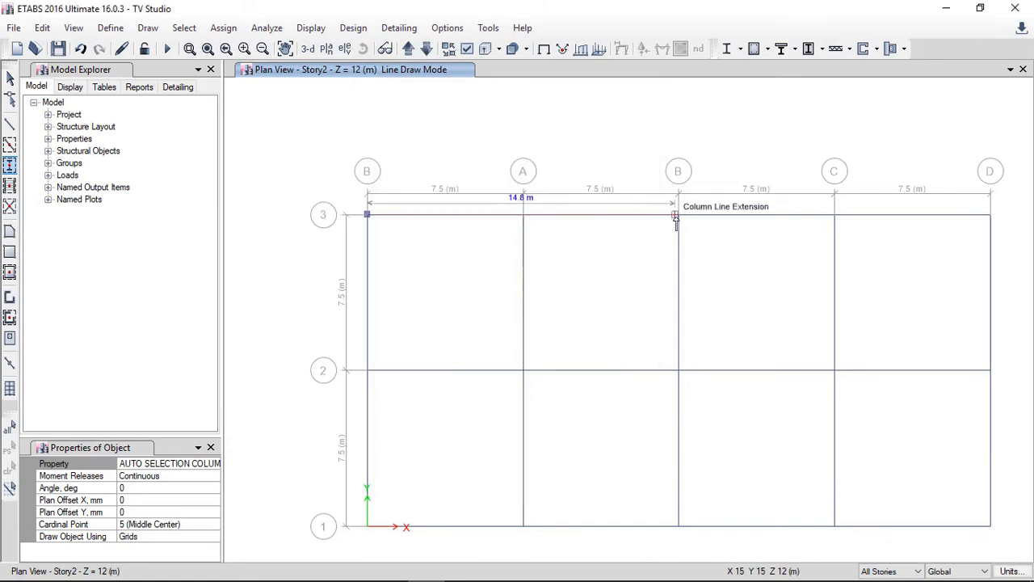
left_click(678, 216)
left_click(990, 215)
left_click(990, 527)
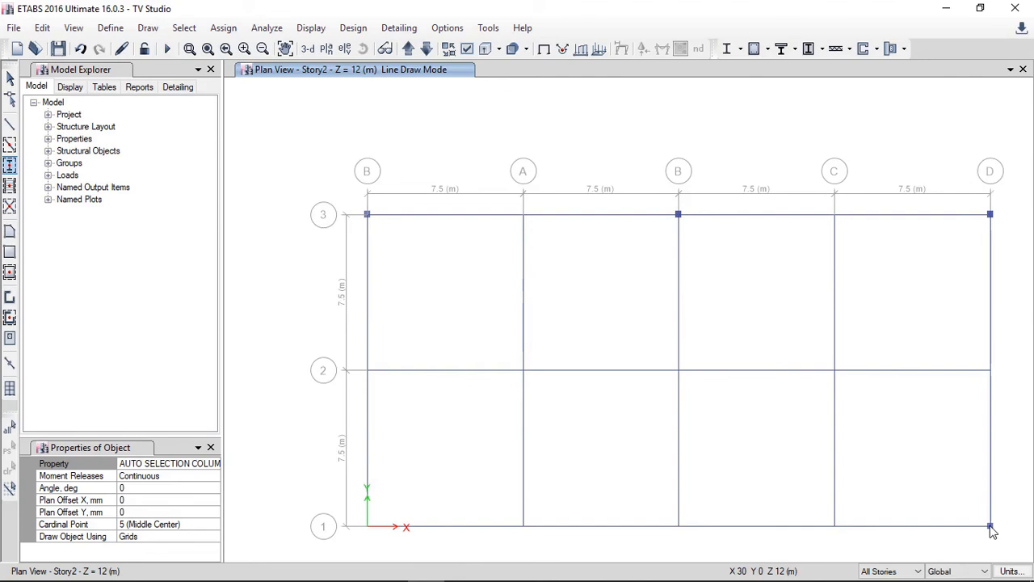
left_click(679, 529)
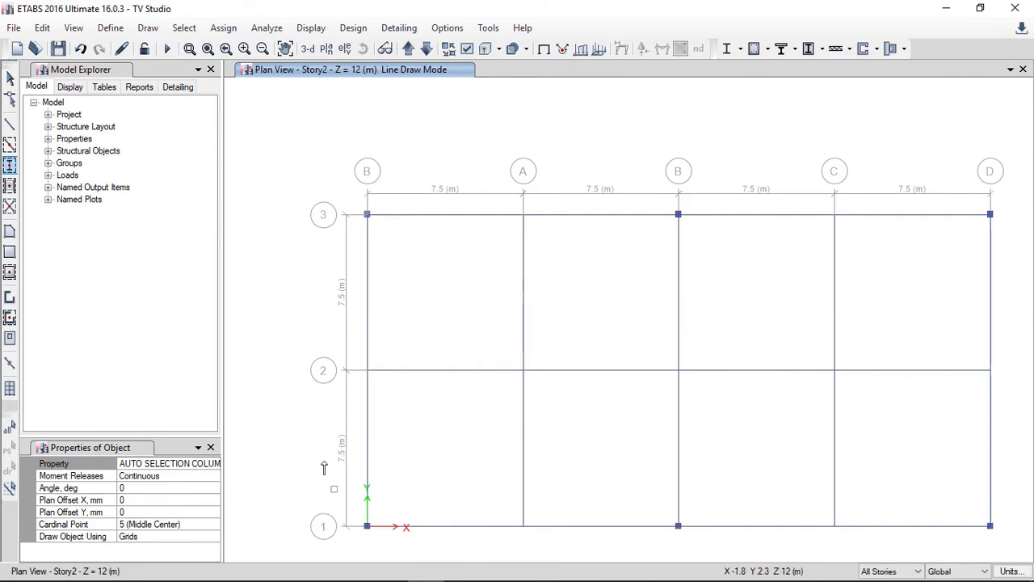
Step: Start Quick Draw Floor/Wall with the Slab175 mm property
left_click(9, 78)
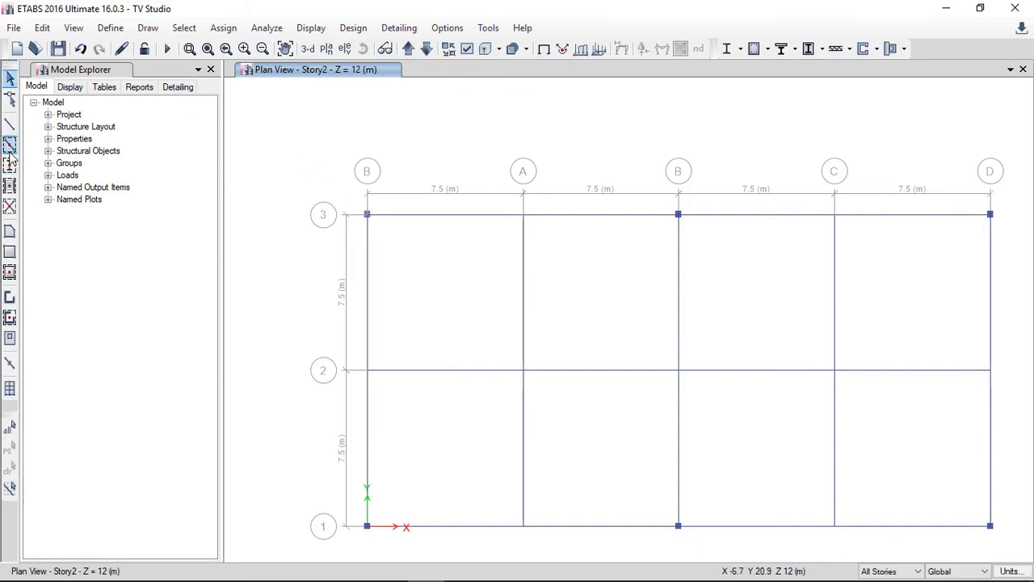
left_click(10, 274)
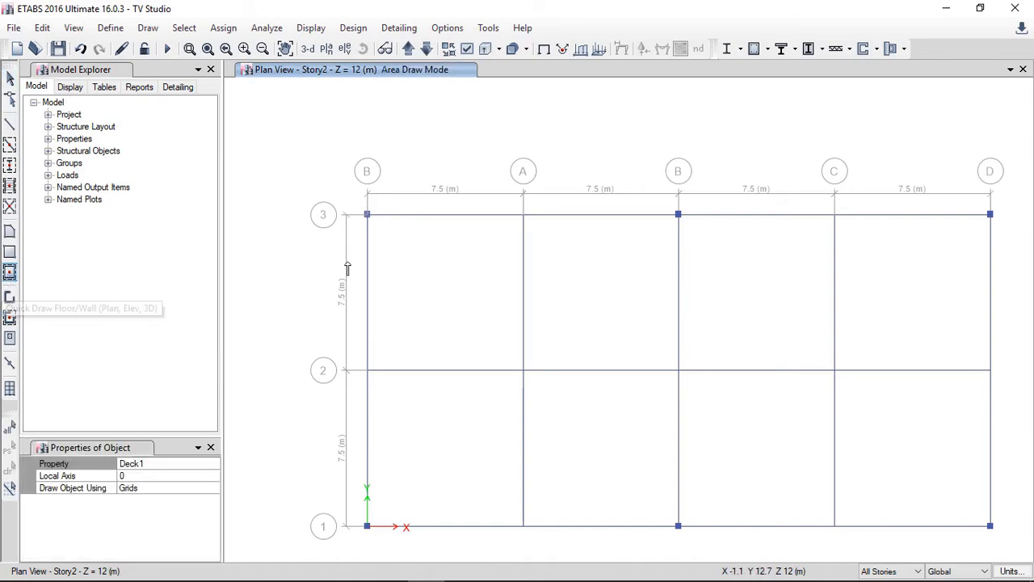
left_click(212, 464)
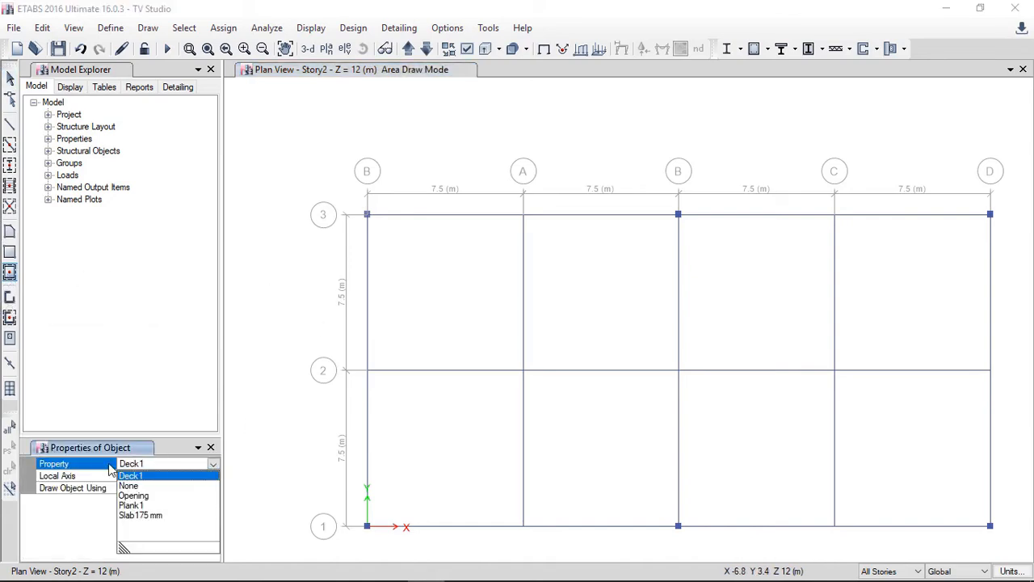
left_click(136, 515)
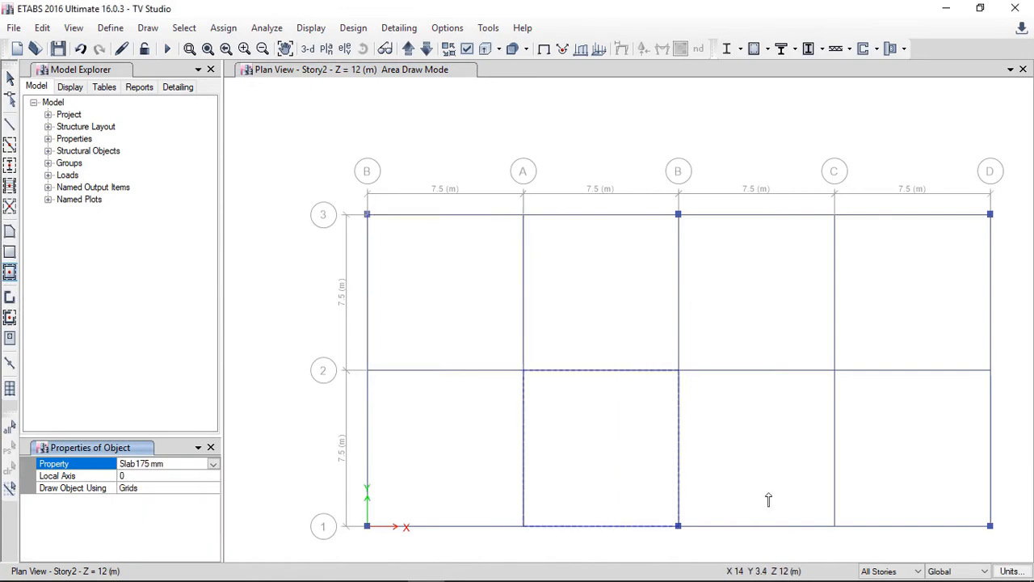
Step: Switch drawing to One Story and fill all eight bays of the Story2 plan with slabs
left_click(897, 571)
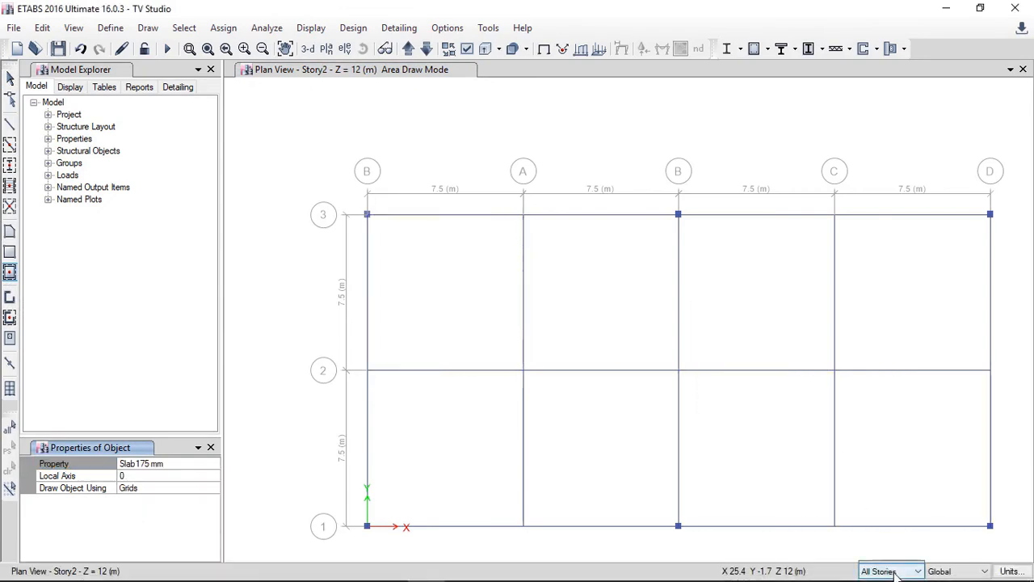
left_click(881, 534)
left_click(435, 302)
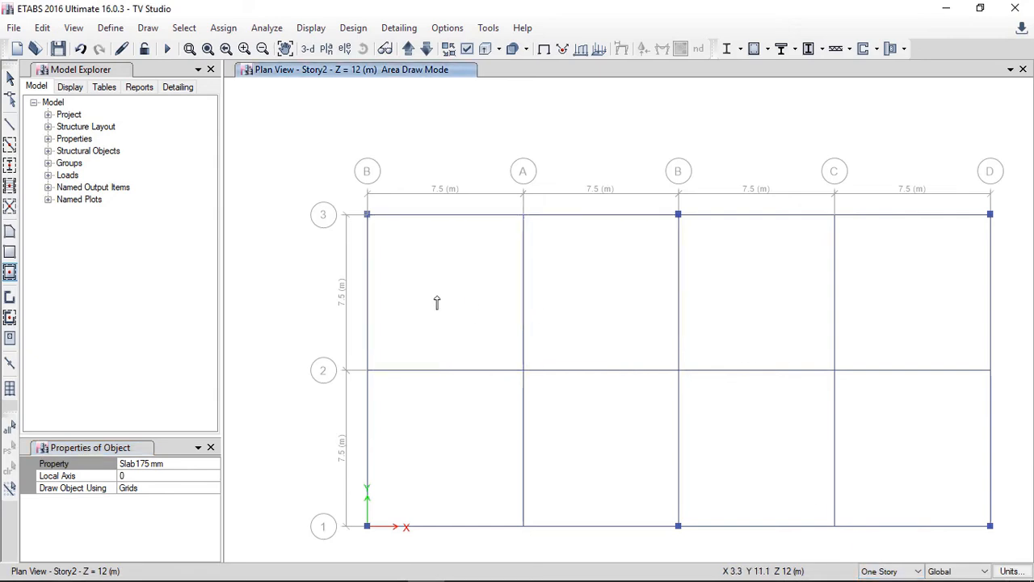
left_click(435, 302)
left_click(578, 302)
left_click(815, 287)
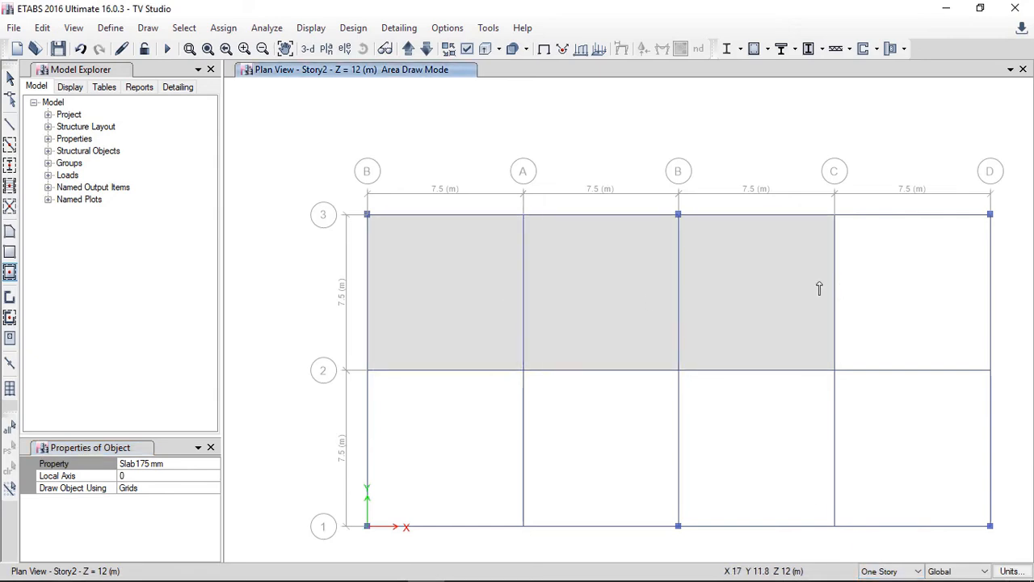
left_click(892, 282)
left_click(915, 449)
left_click(784, 455)
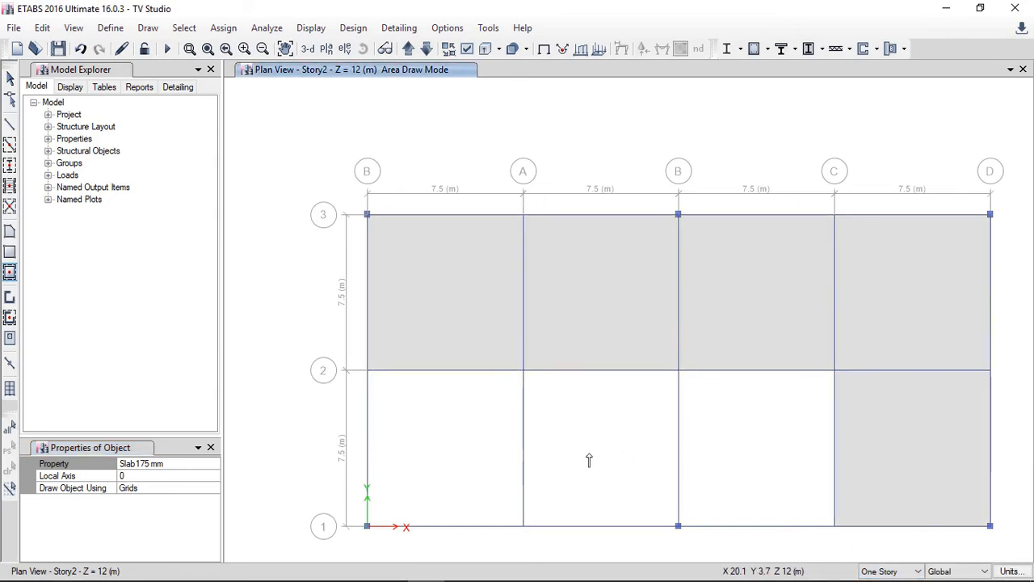
left_click(537, 465)
left_click(480, 461)
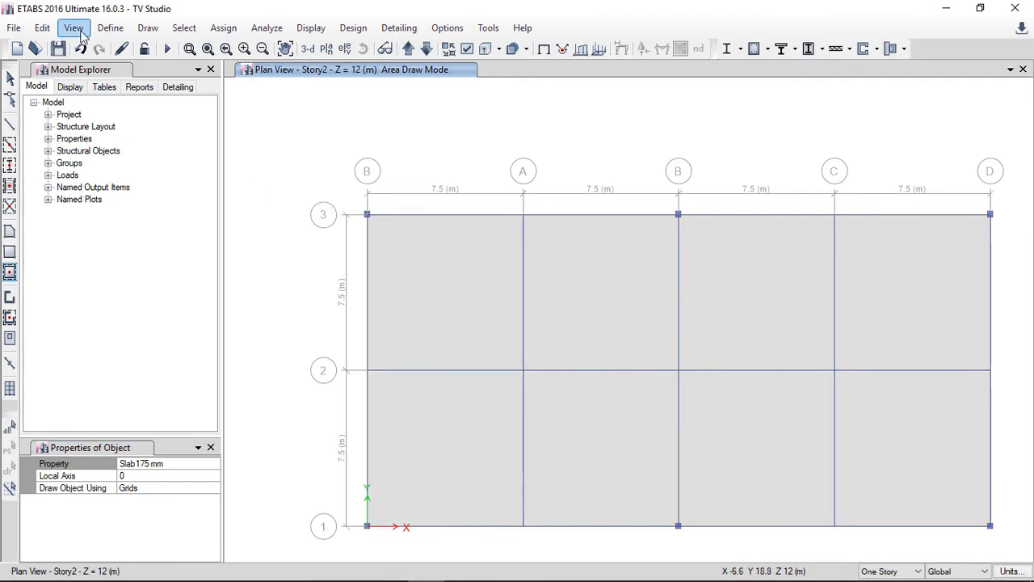
Step: Assign fixed restraints to all six column base joints on the Base level plan
left_click(10, 76)
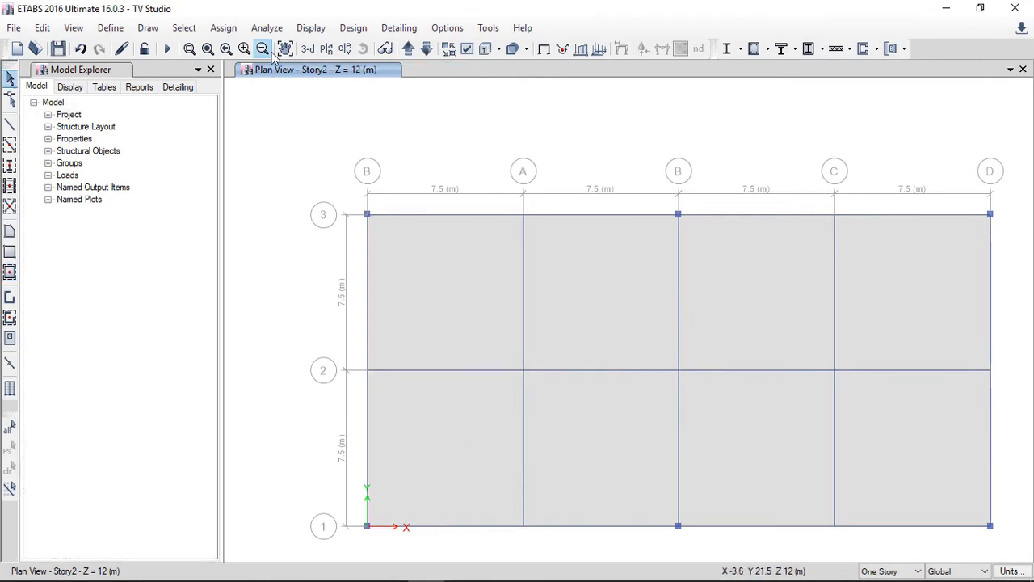
left_click(308, 48)
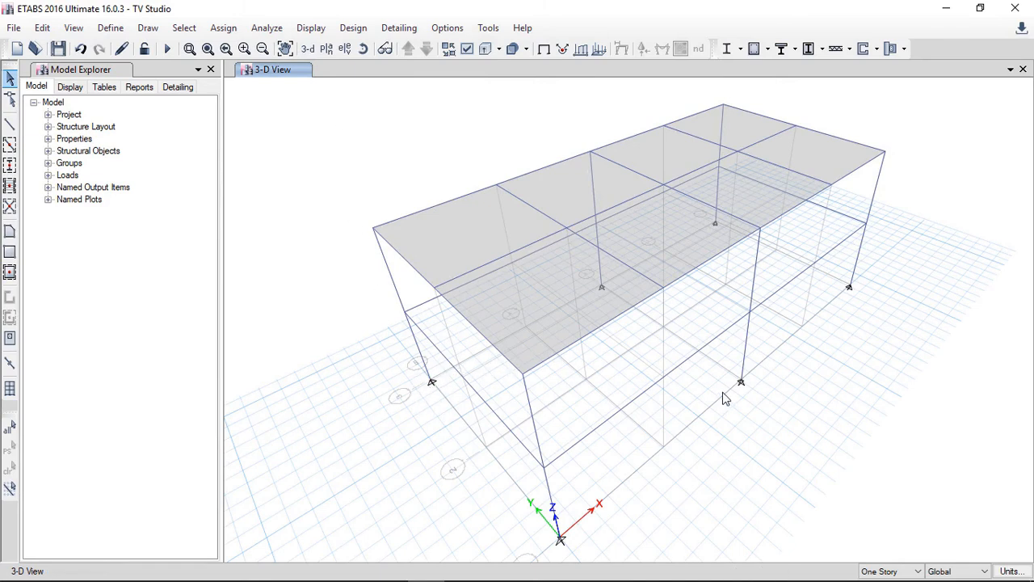
left_click(326, 49)
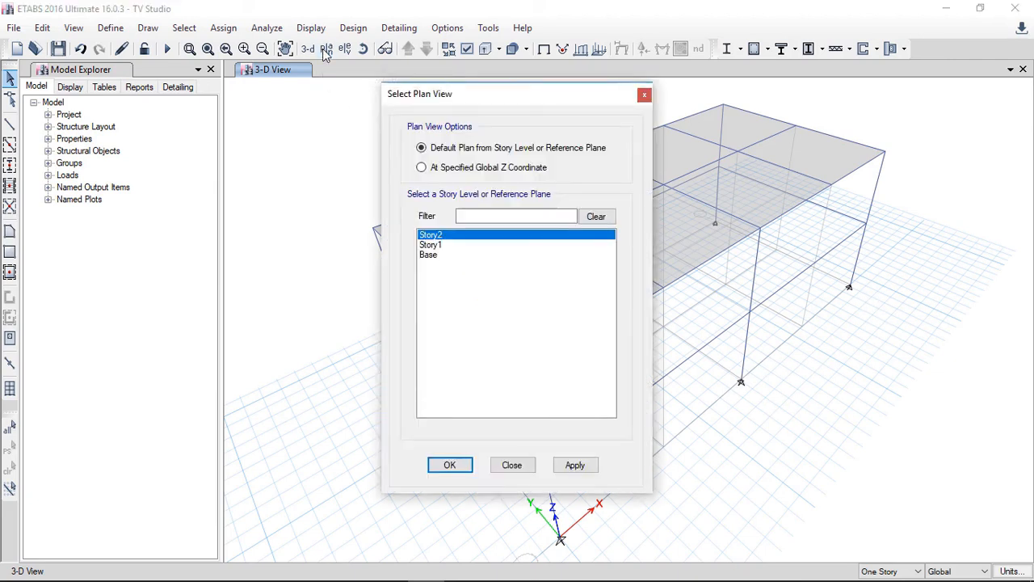
left_click(430, 255)
left_click(587, 470)
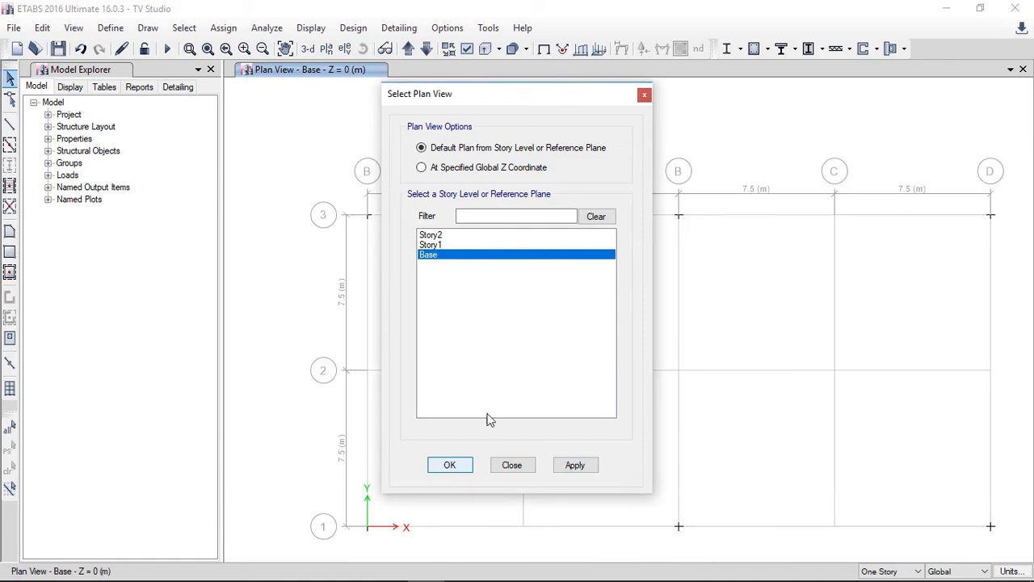
left_click(449, 464)
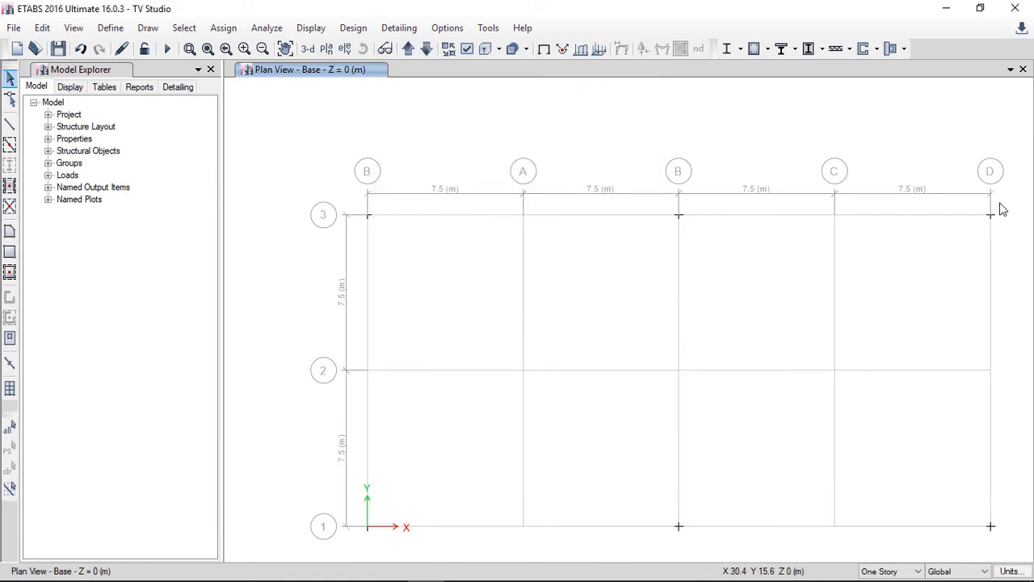
left_click_drag(342, 170, 1008, 547)
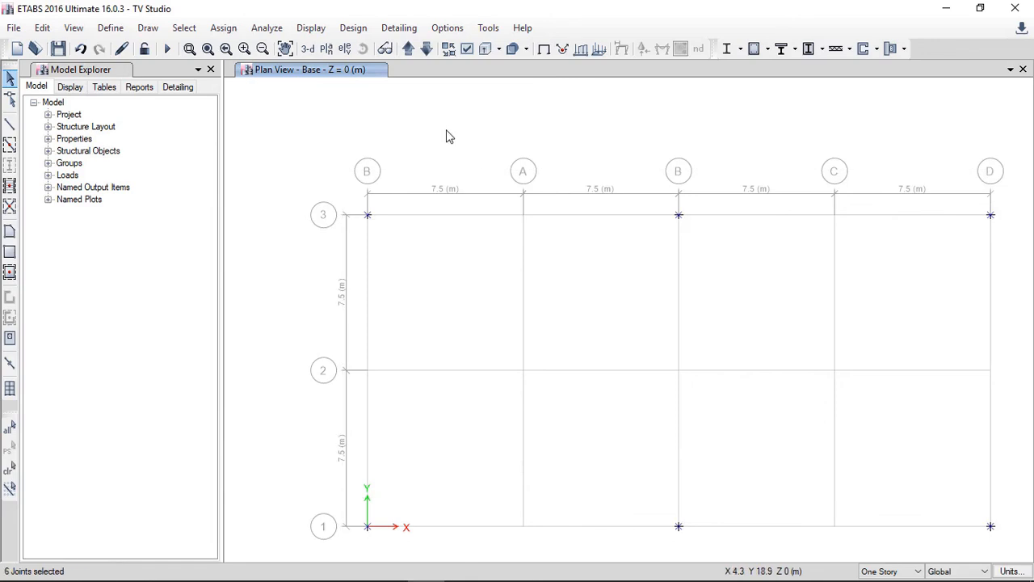
left_click(223, 28)
mouse_move(295, 49)
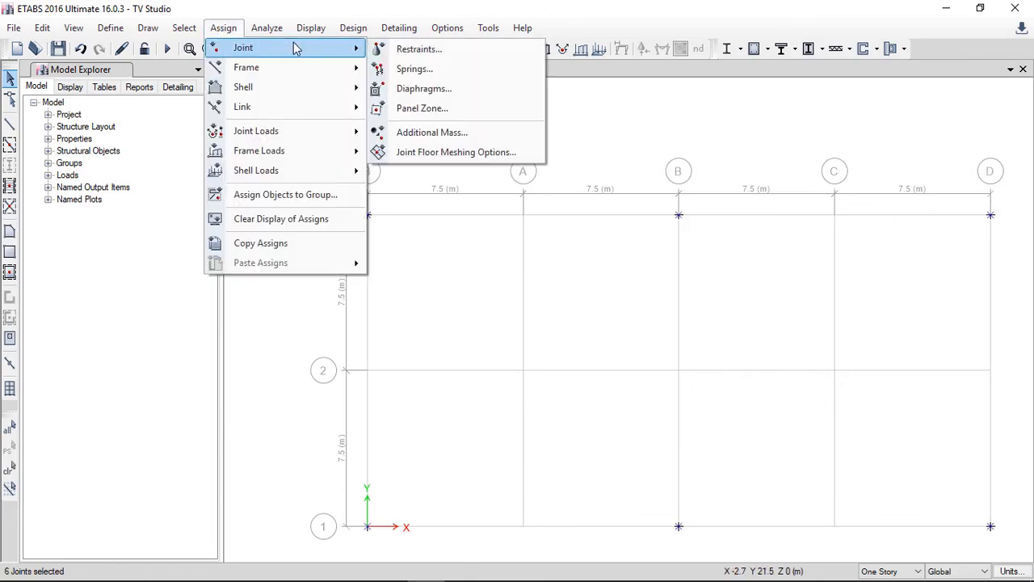
left_click(418, 50)
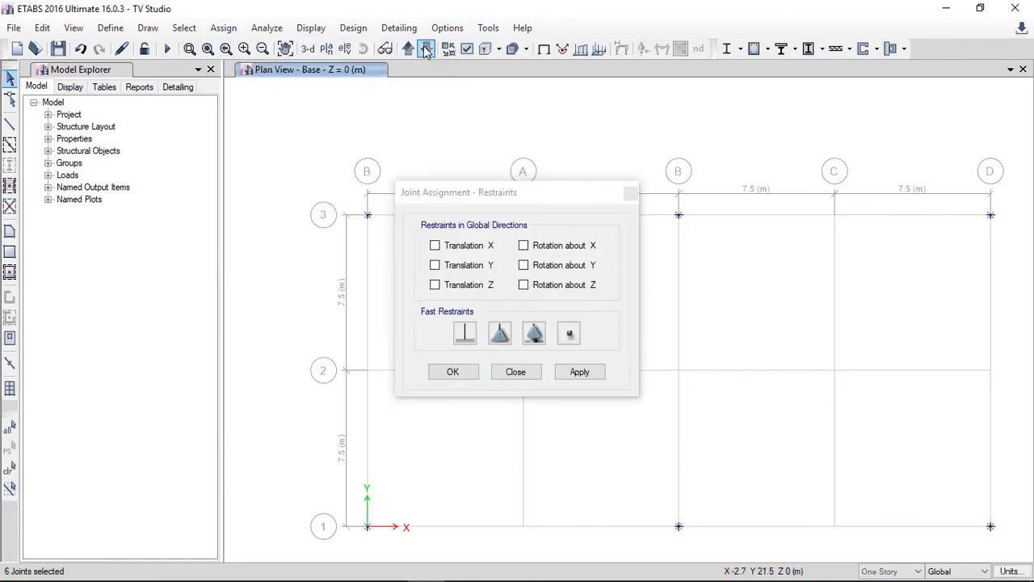
left_click(465, 334)
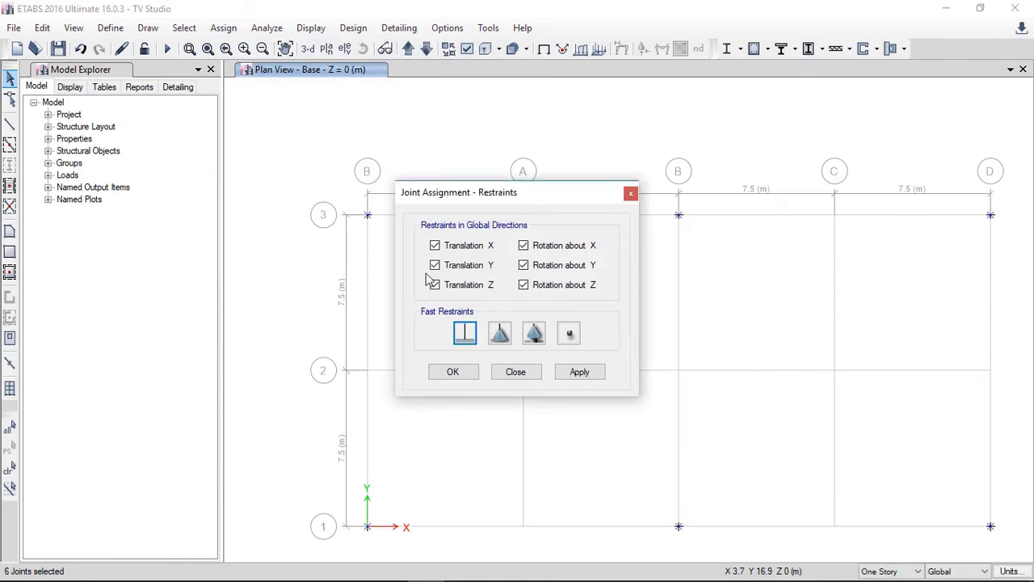
left_click(581, 373)
left_click(455, 371)
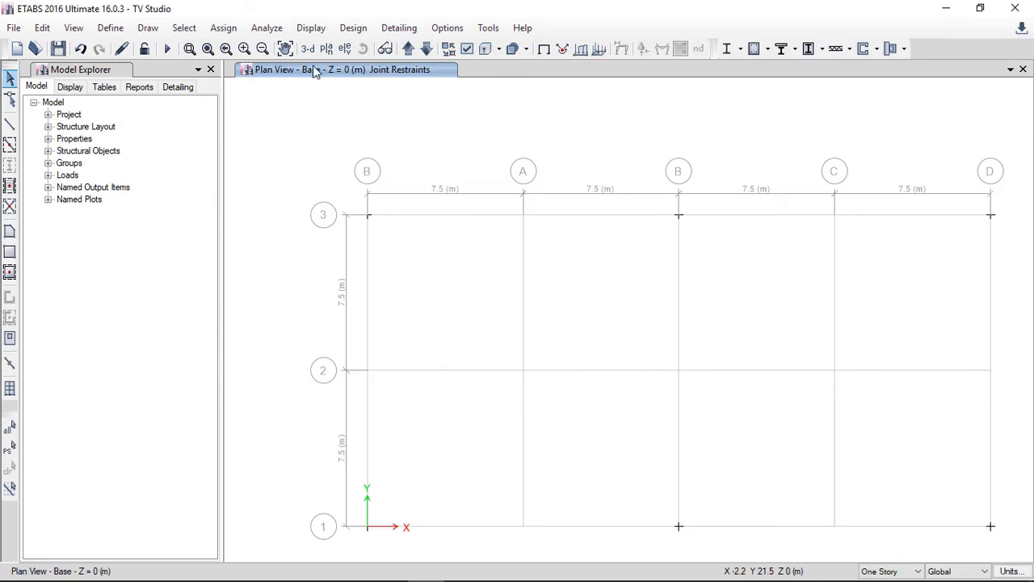
Step: Select all eight slab panels on the Story2 plan
left_click(308, 48)
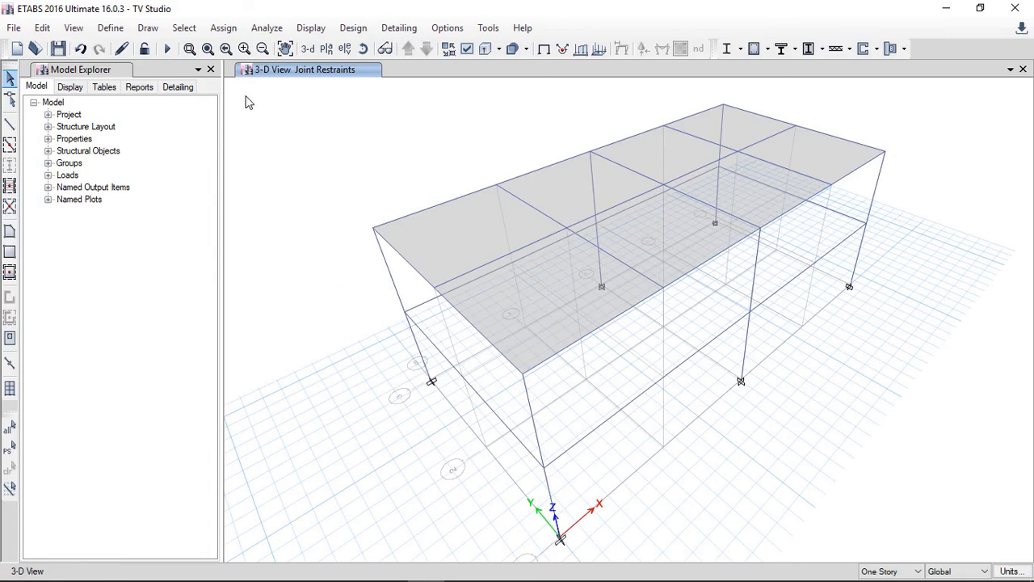
left_click(327, 49)
left_click(575, 465)
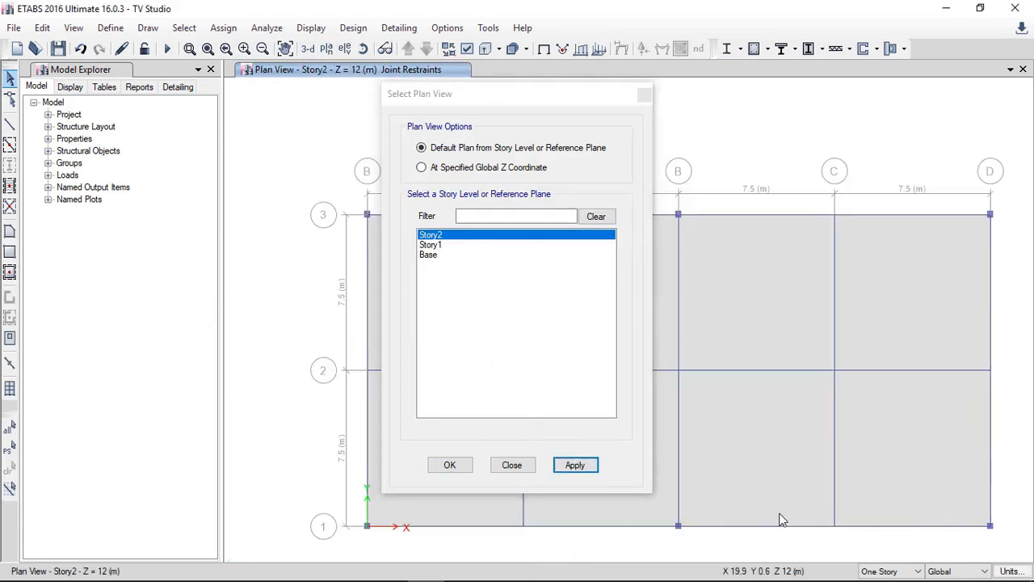
left_click(467, 468)
left_click(420, 302)
left_click(561, 302)
left_click(697, 309)
left_click(897, 298)
left_click(912, 445)
left_click(762, 445)
left_click(602, 447)
left_click(464, 449)
left_click(223, 28)
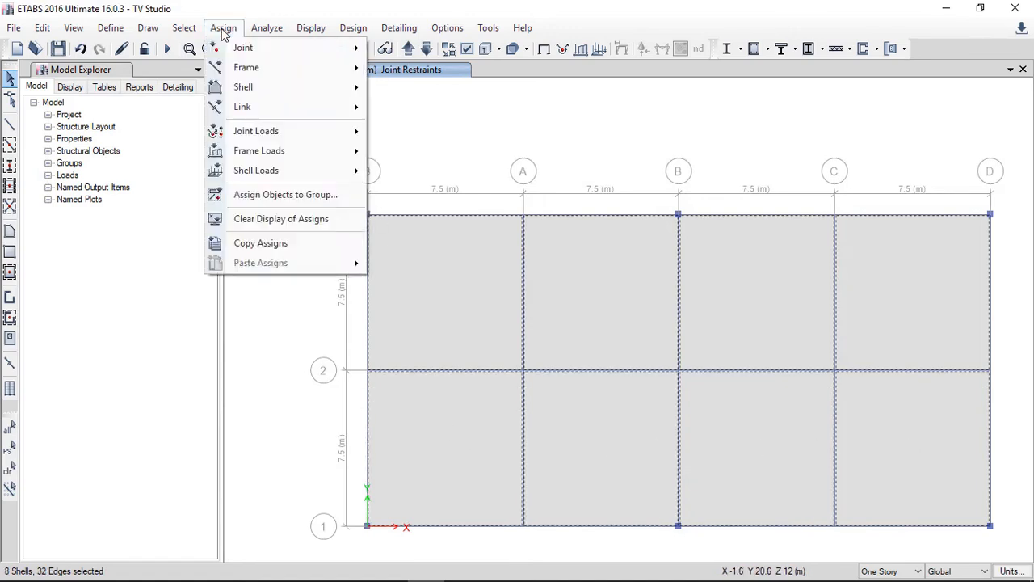
mouse_move(270, 170)
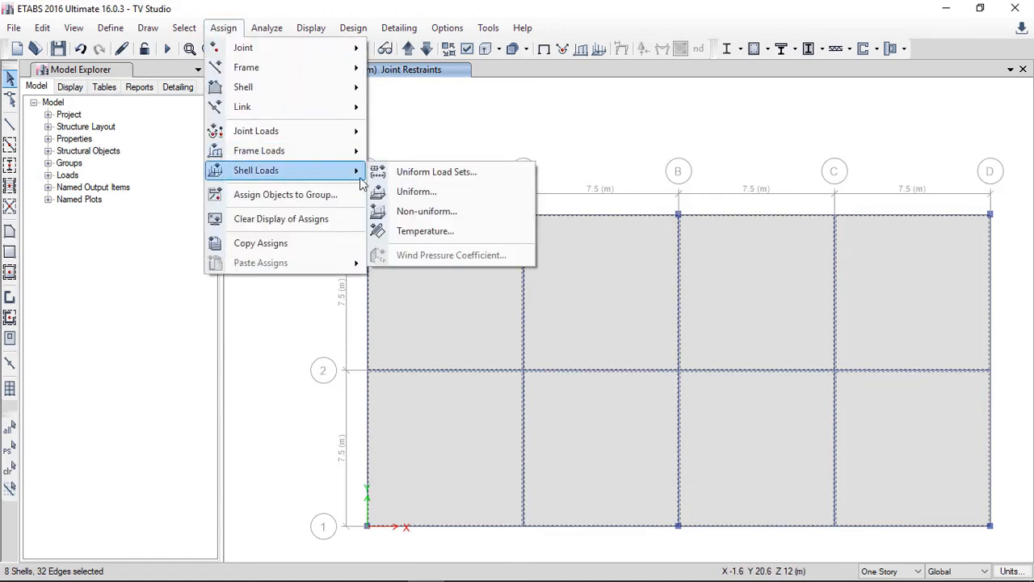
left_click(432, 193)
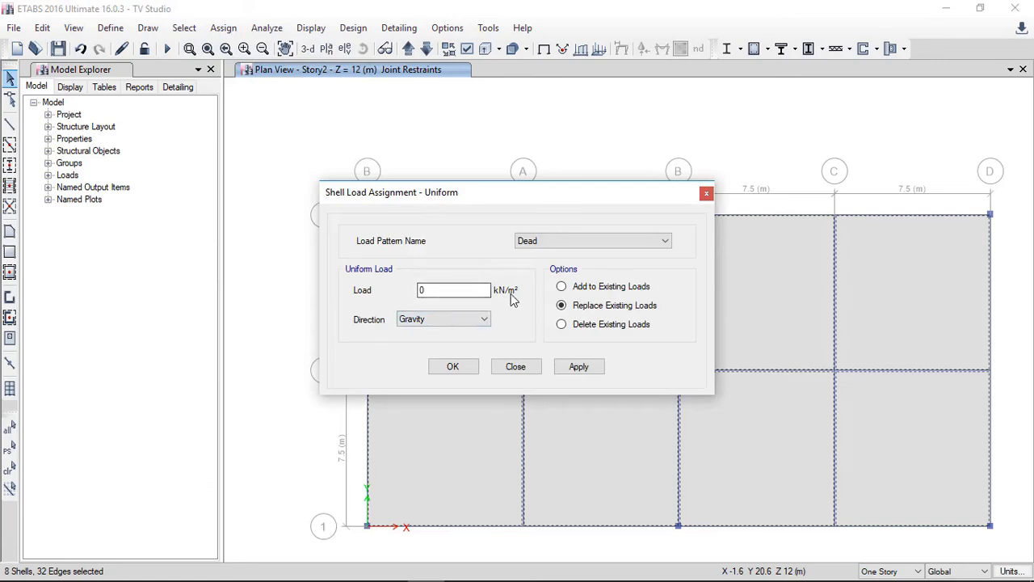
left_click(514, 366)
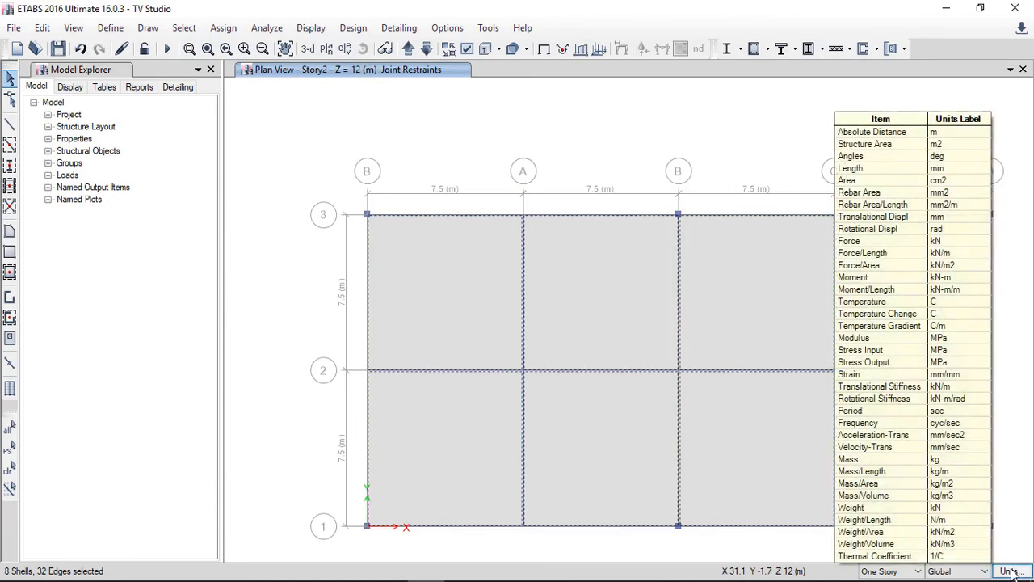
Step: Set the consistent units to kgf for force and m for length
left_click(1011, 572)
left_click(969, 556)
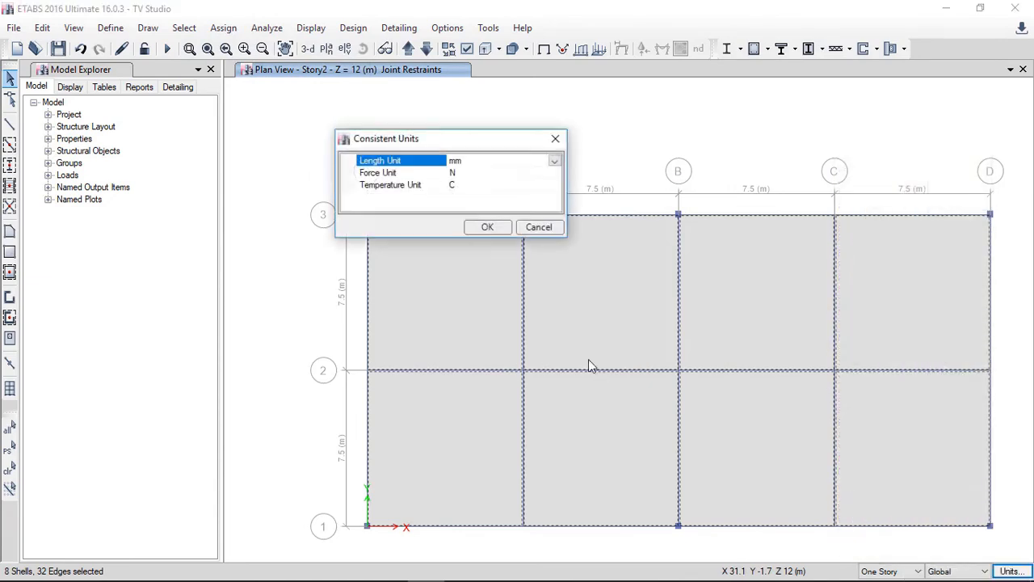
left_click(514, 171)
left_click(555, 175)
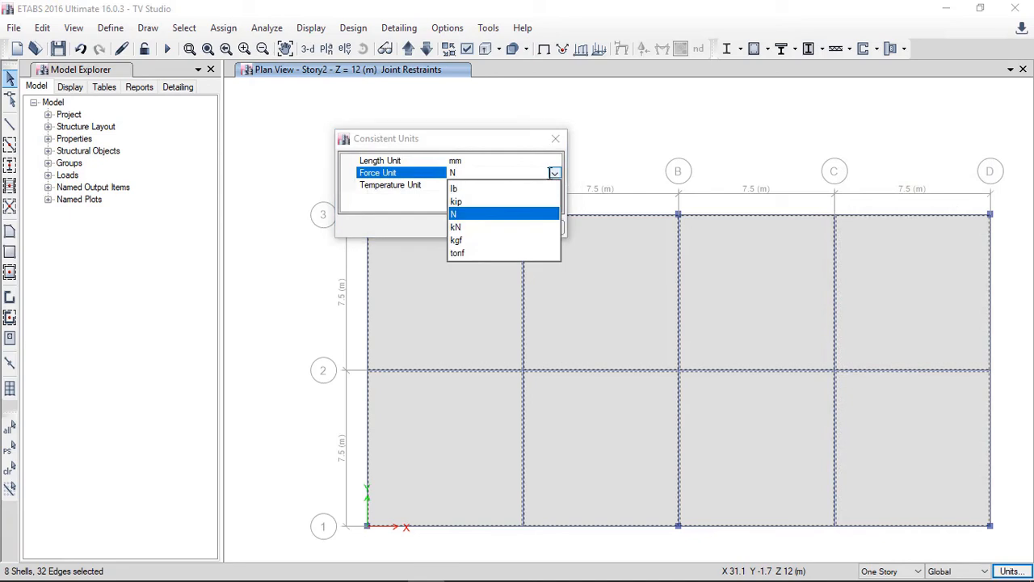
left_click(457, 240)
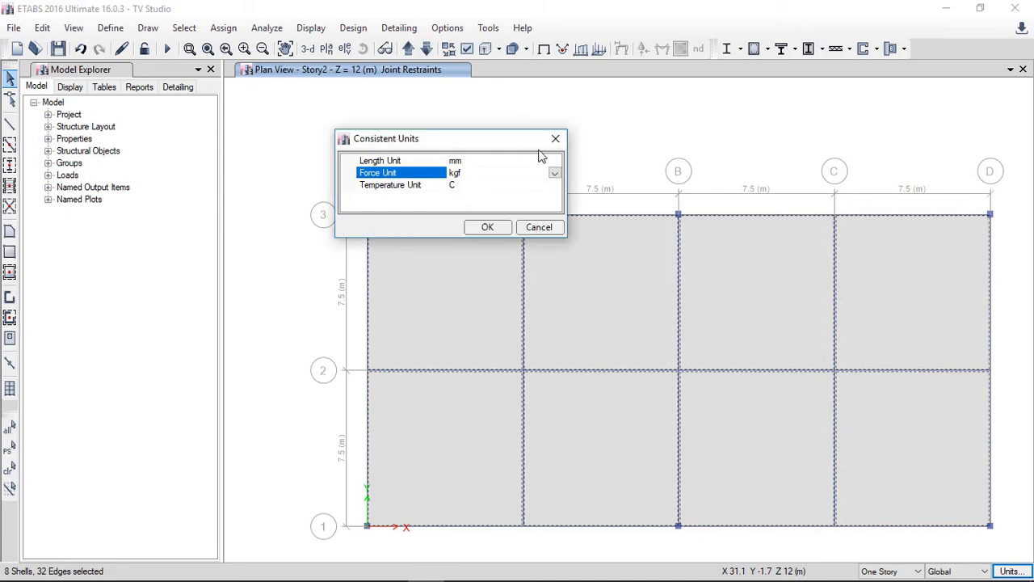
left_click(546, 161)
left_click(551, 161)
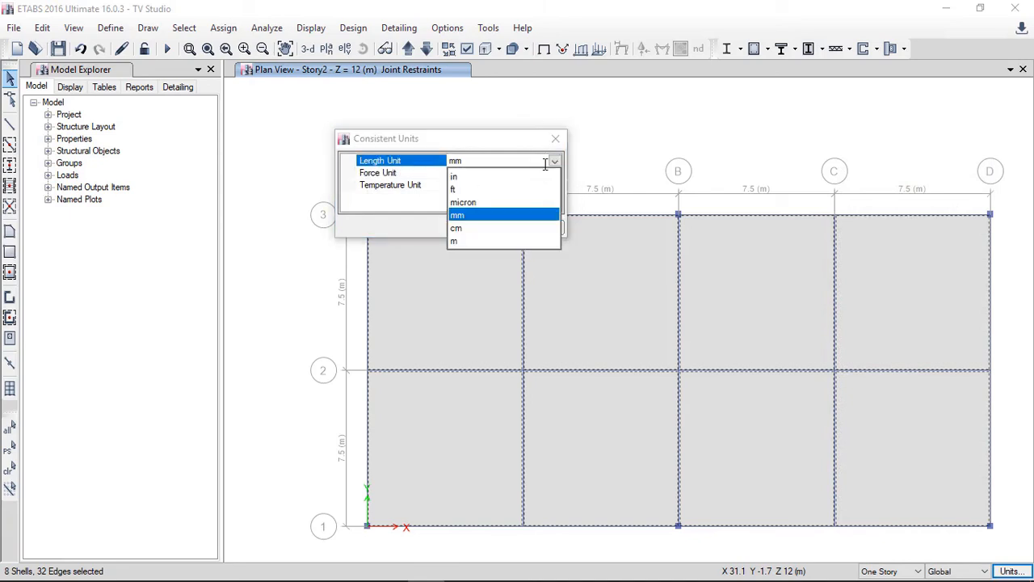
left_click(456, 240)
left_click(483, 227)
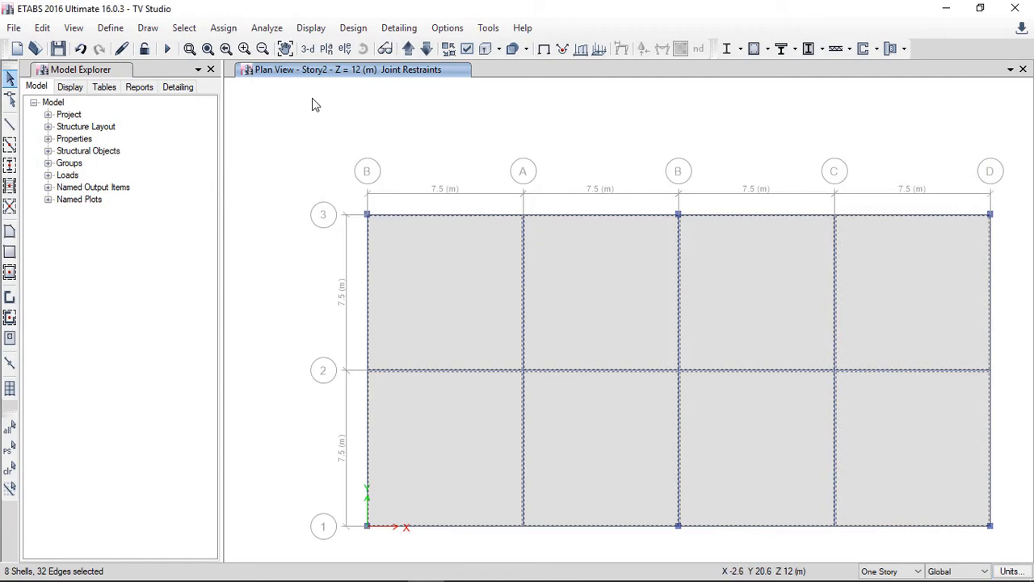
Step: Assign a uniform gravity Dead load of 50 kgf/m² to the selected slabs
left_click(223, 28)
mouse_move(301, 174)
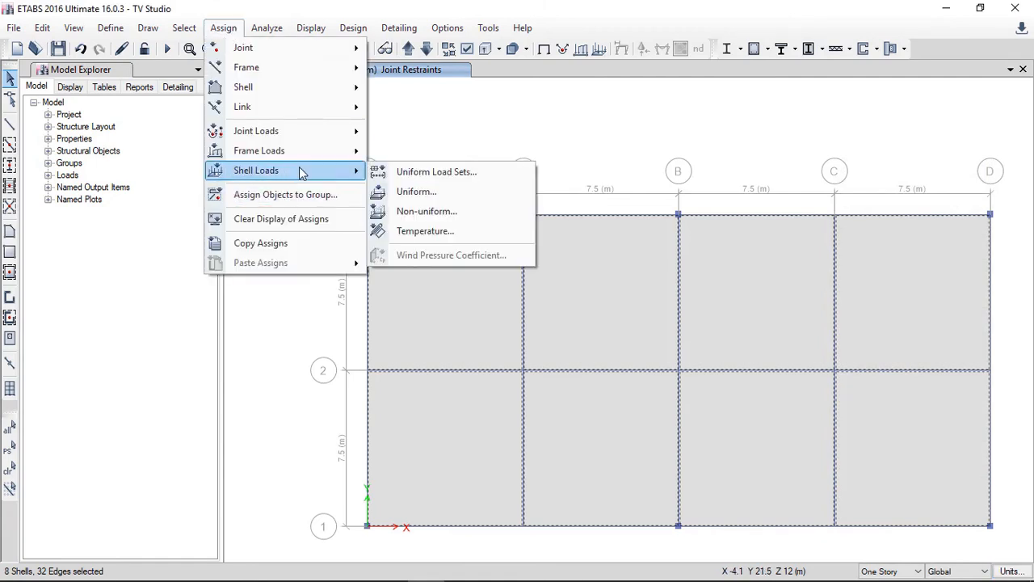
left_click(415, 194)
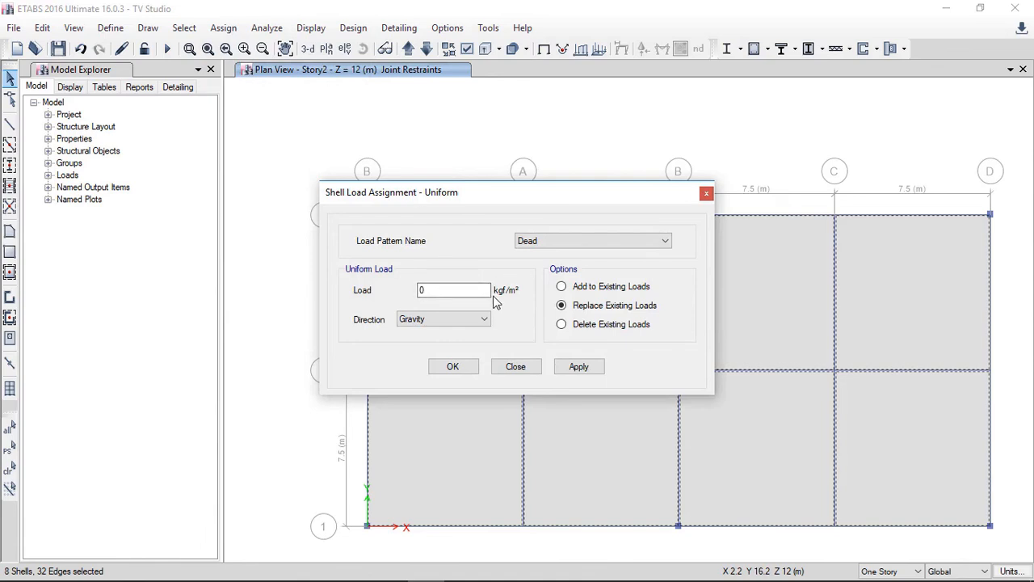
left_click_drag(461, 289, 414, 290)
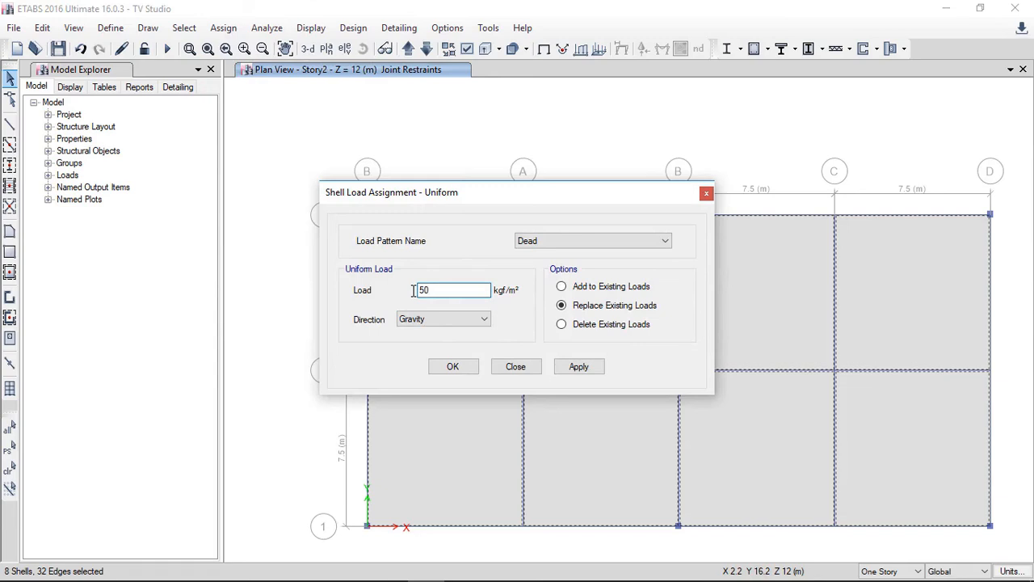
type("50")
left_click(578, 366)
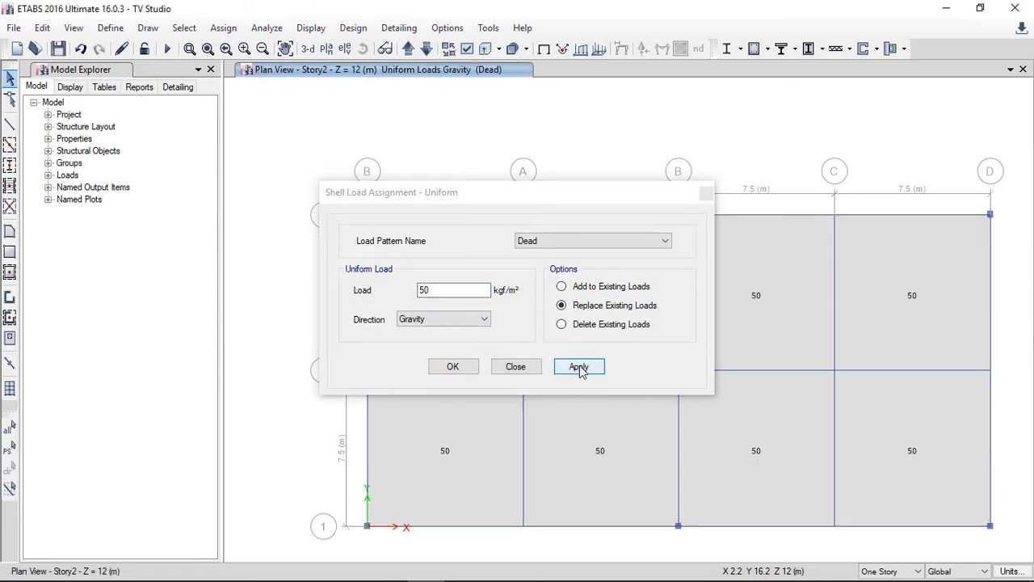
Step: Reselect the previous slabs and assign a uniform gravity Live load of 300 kgf/m² to them
left_click(220, 28)
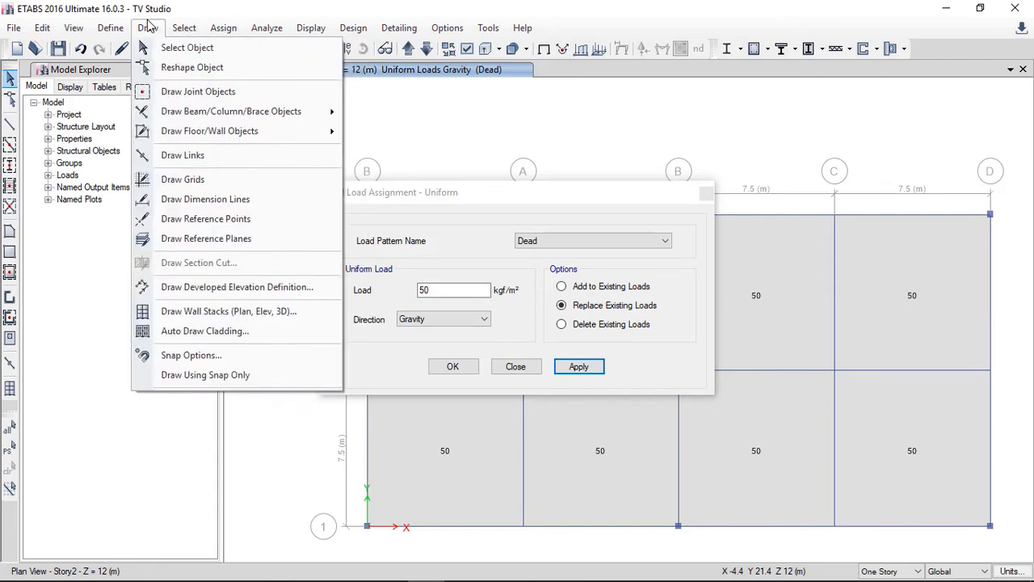
mouse_move(185, 27)
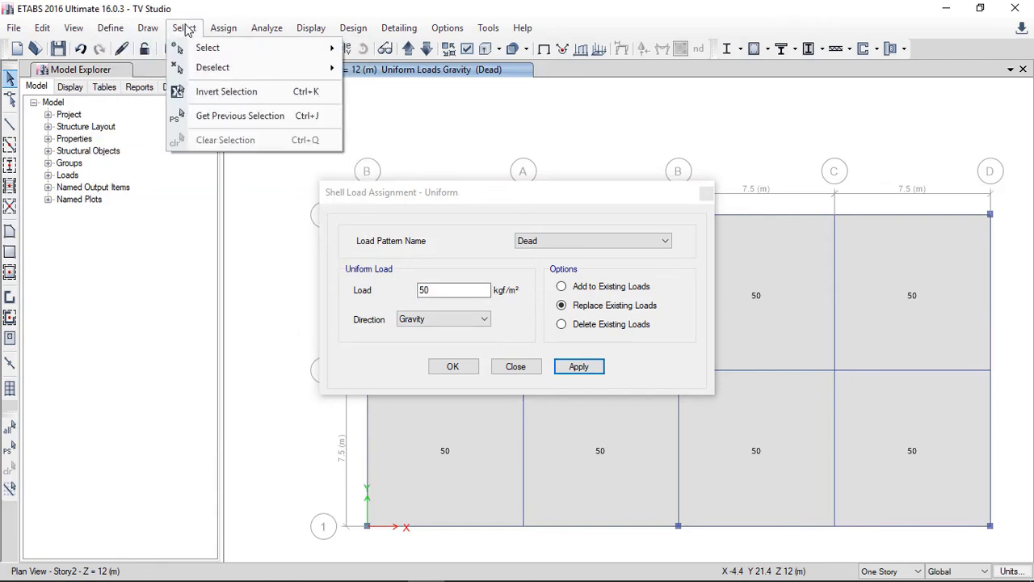
left_click(217, 121)
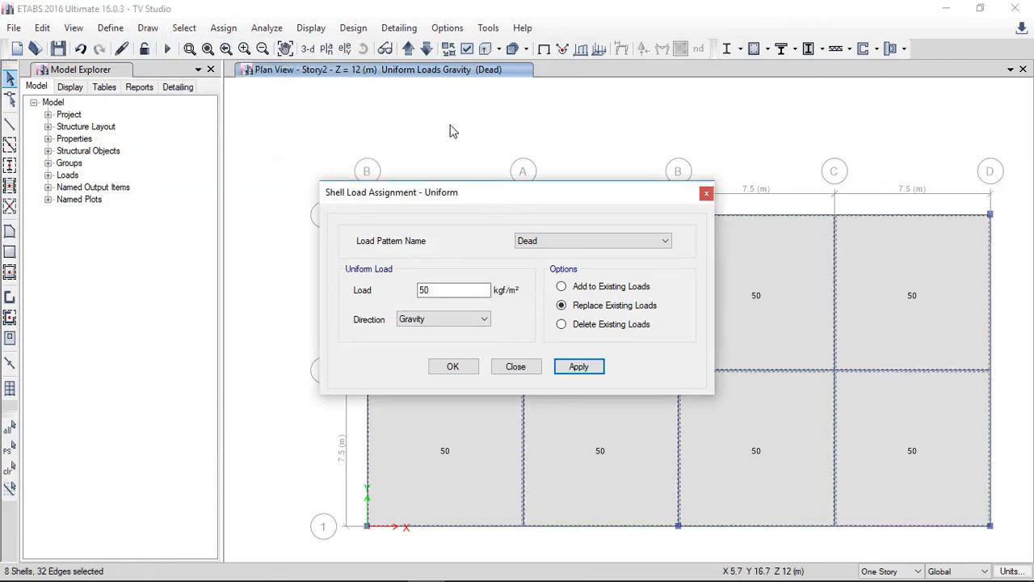
left_click_drag(492, 193, 420, 86)
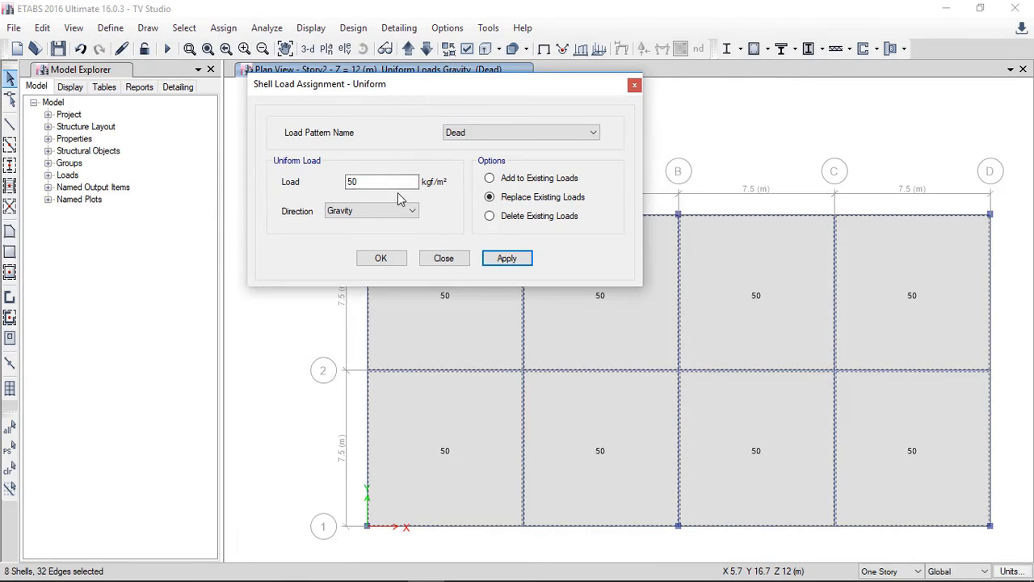
left_click(479, 137)
left_click(473, 161)
left_click_drag(363, 183, 322, 187)
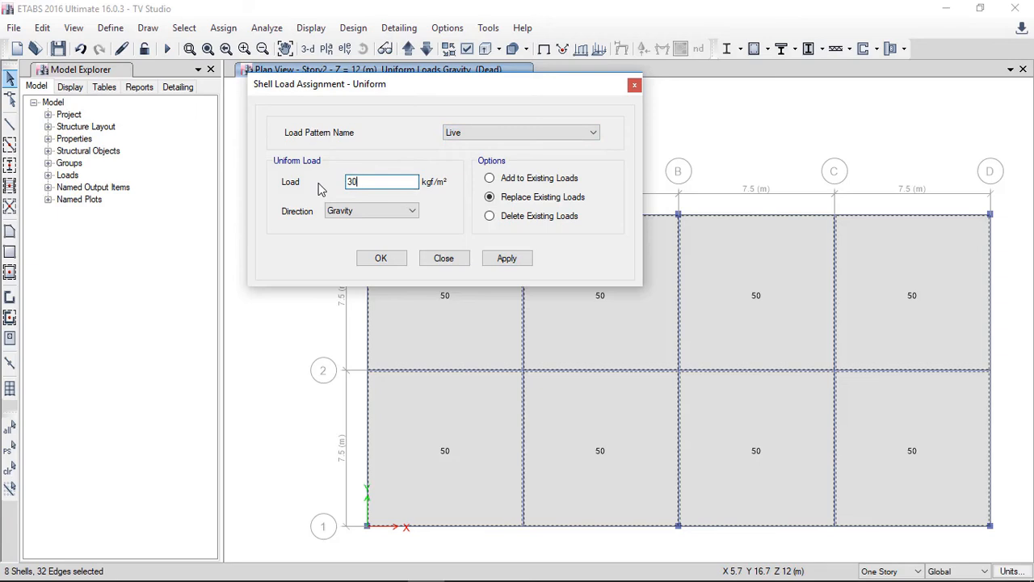
left_click(506, 258)
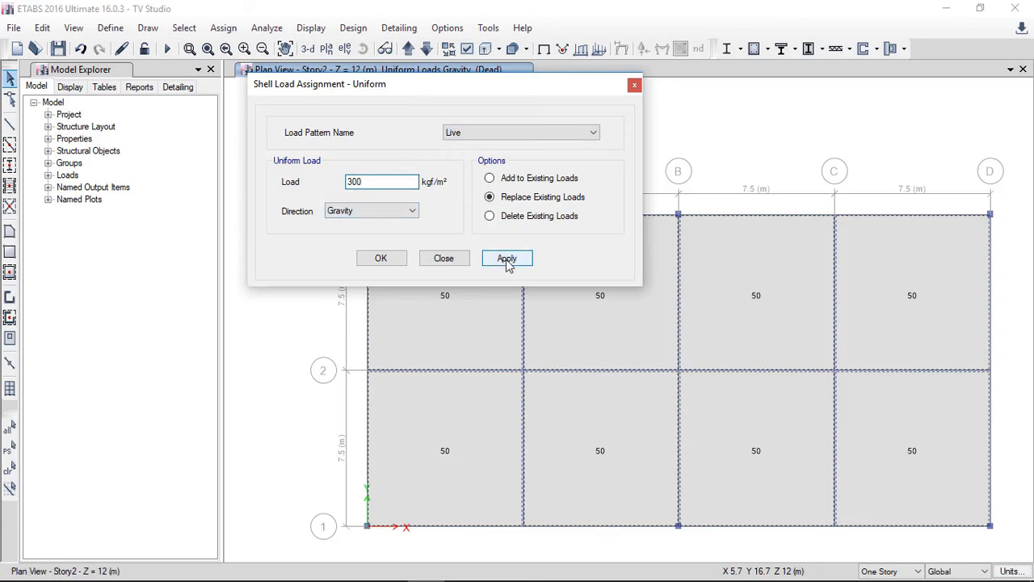
left_click(380, 257)
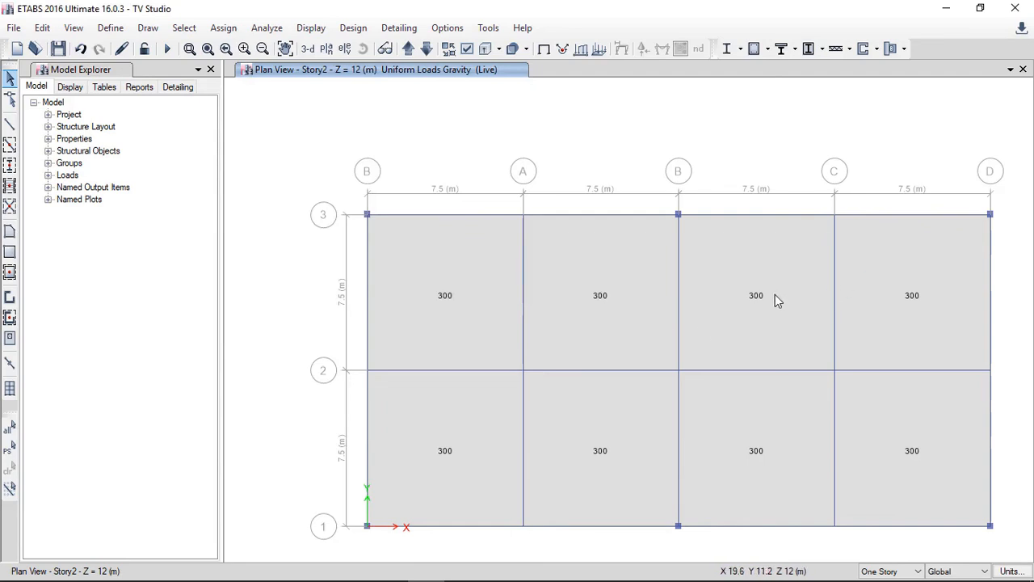
Step: Inspect the loads assigned to one Story2 slab in its object information
right_click(592, 279)
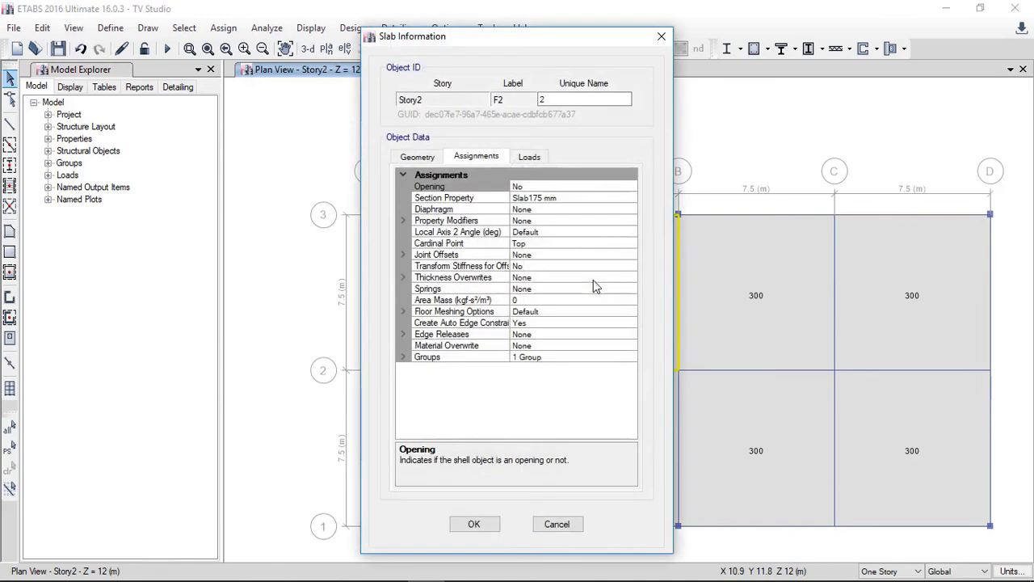
left_click(525, 159)
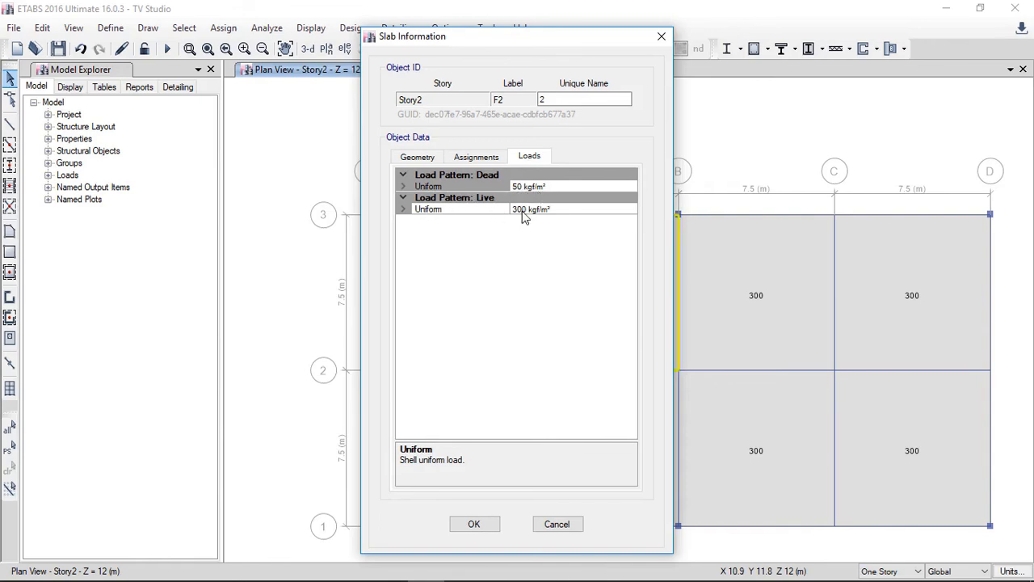
left_click(473, 523)
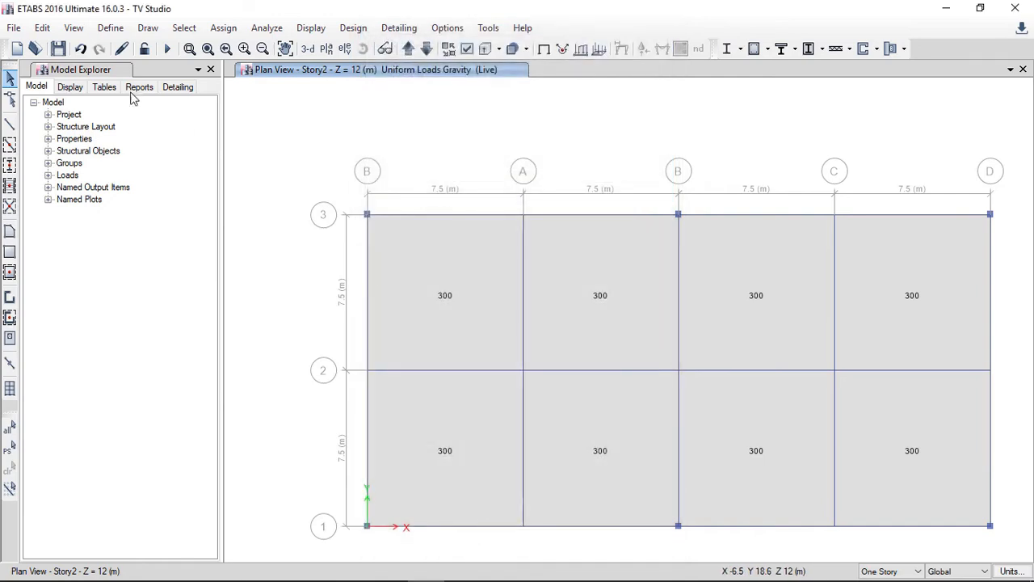
Step: Open the load pattern definitions
left_click(111, 29)
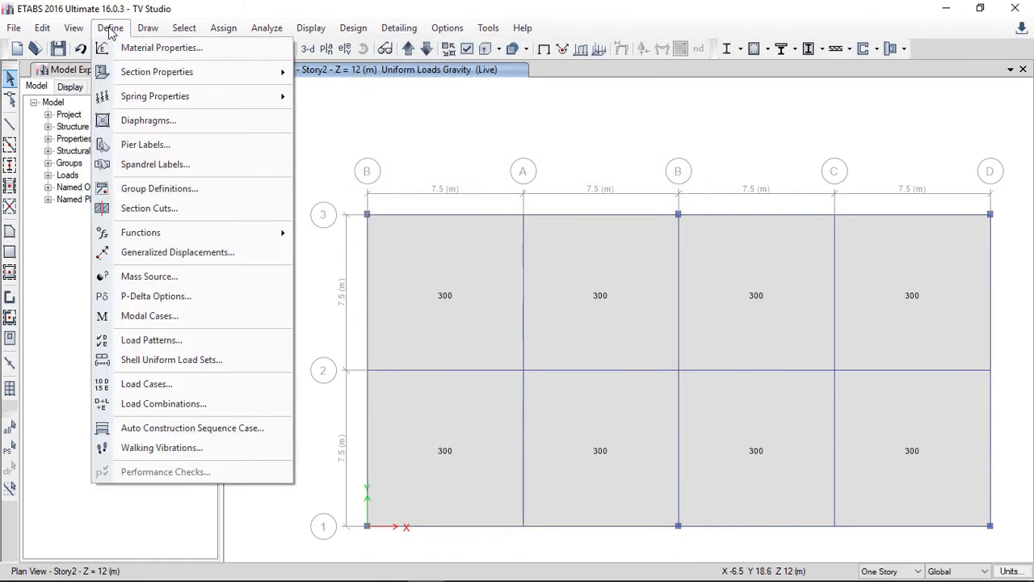
left_click(179, 339)
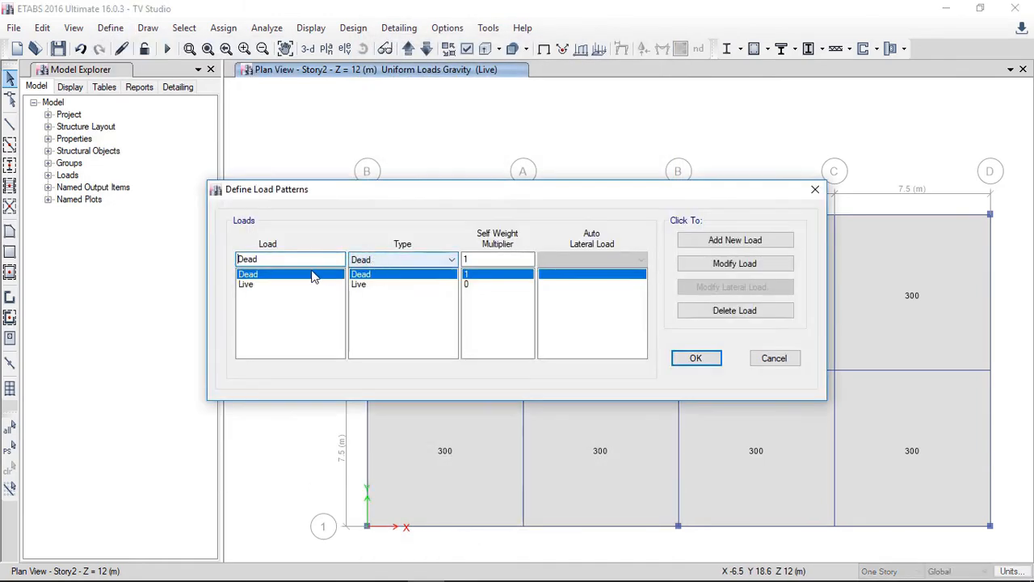
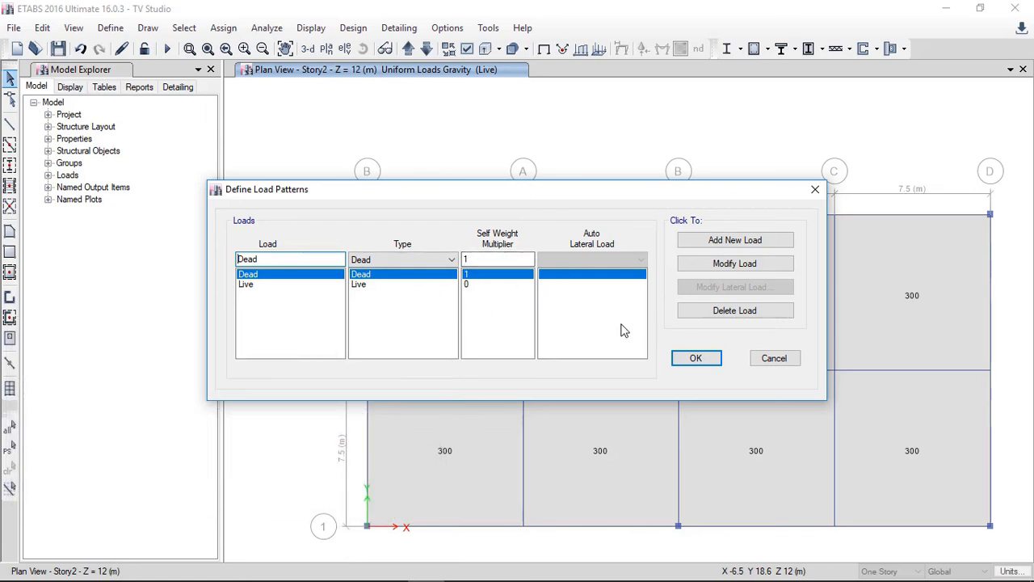
Step: Close the load patterns and delete both existing load combinations, 1.2 D+1.6L and 1.4 D
left_click(693, 358)
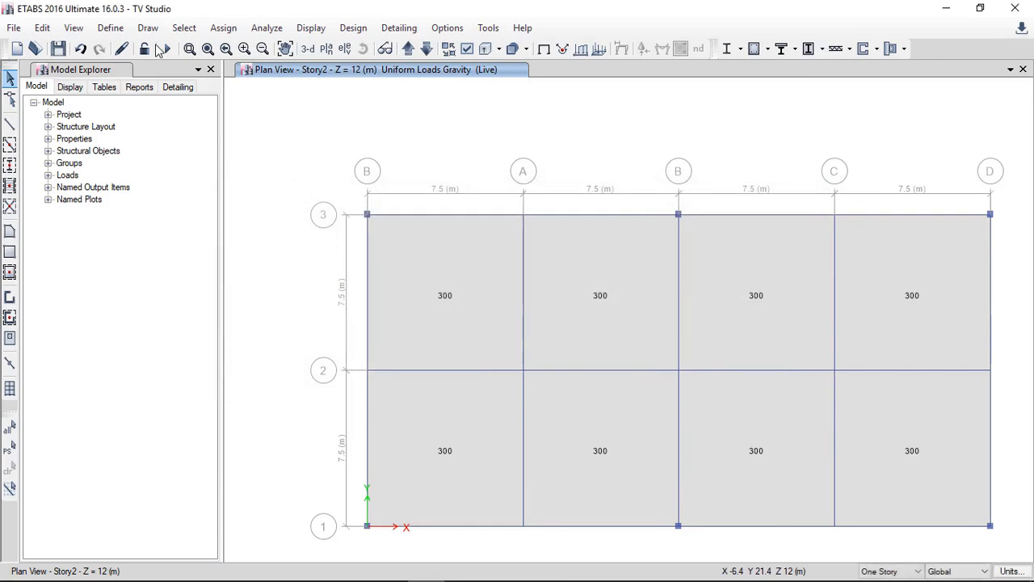
left_click(111, 27)
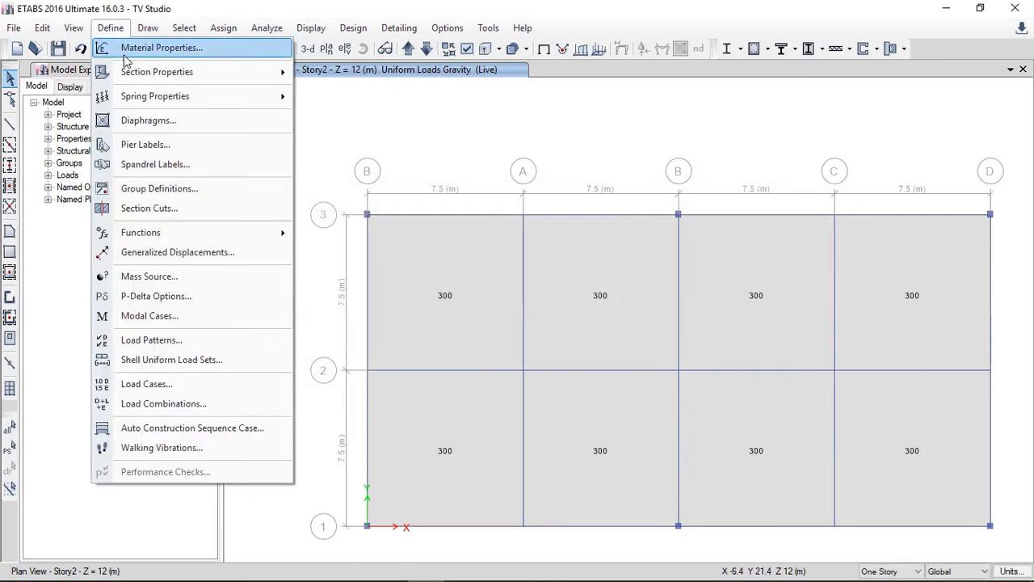
left_click(202, 403)
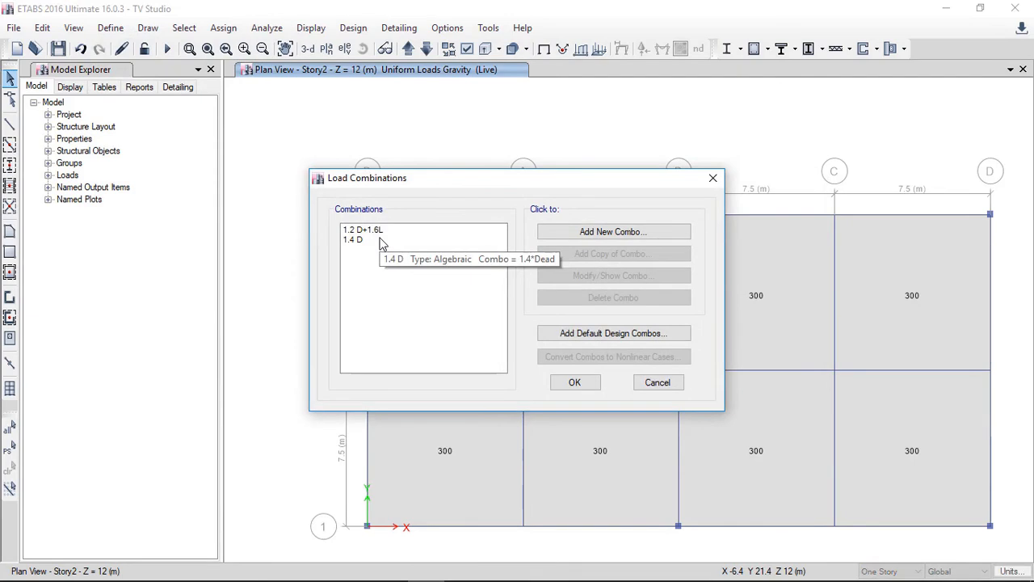
left_click(378, 240)
left_click(369, 229)
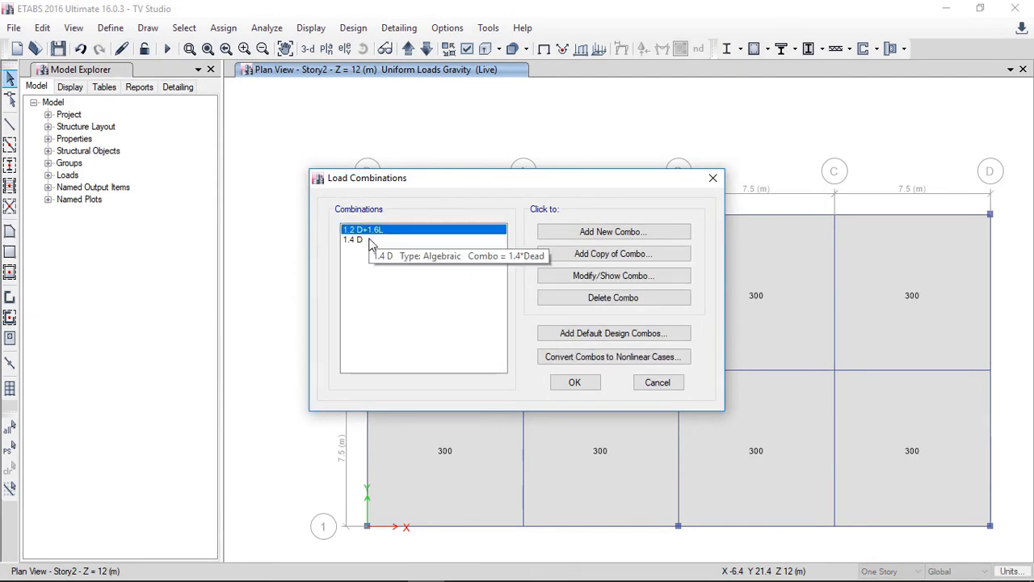
left_click(372, 241, "shift")
left_click(588, 299)
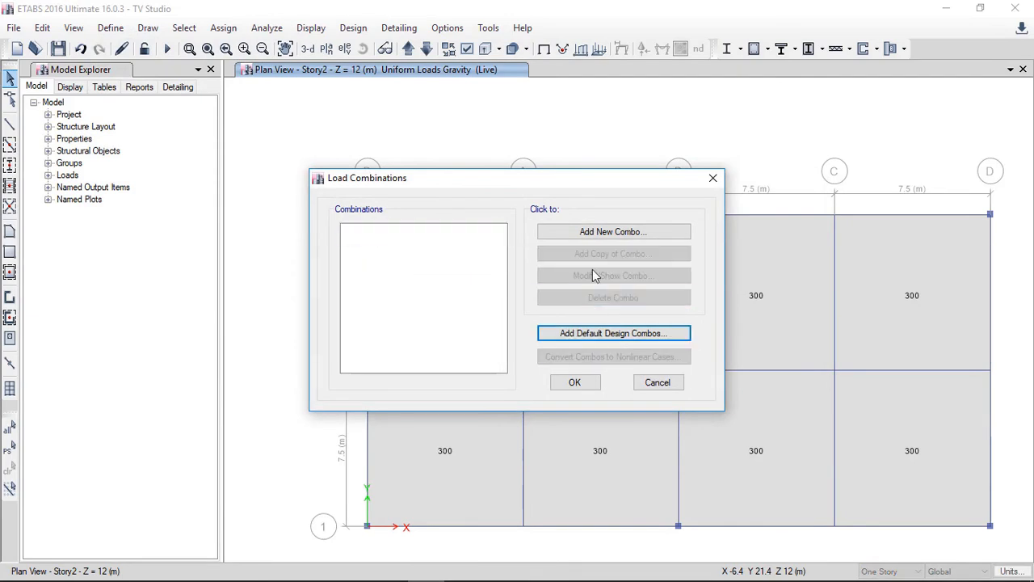
Step: Add a load combination named 1.4 D with the Dead load at scale factor 1.4
left_click(582, 233)
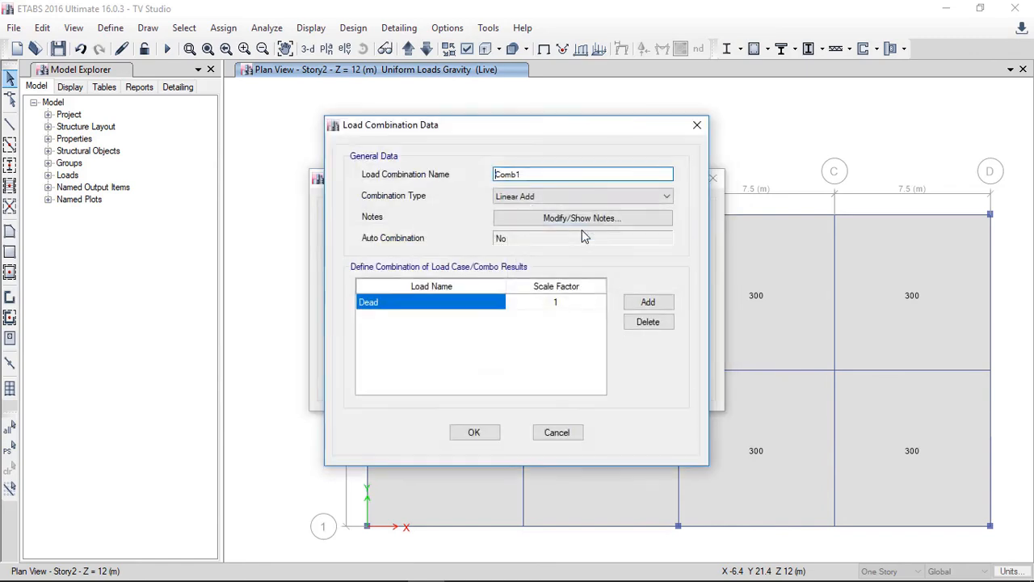
left_click_drag(547, 176, 428, 175)
type("1.4 D")
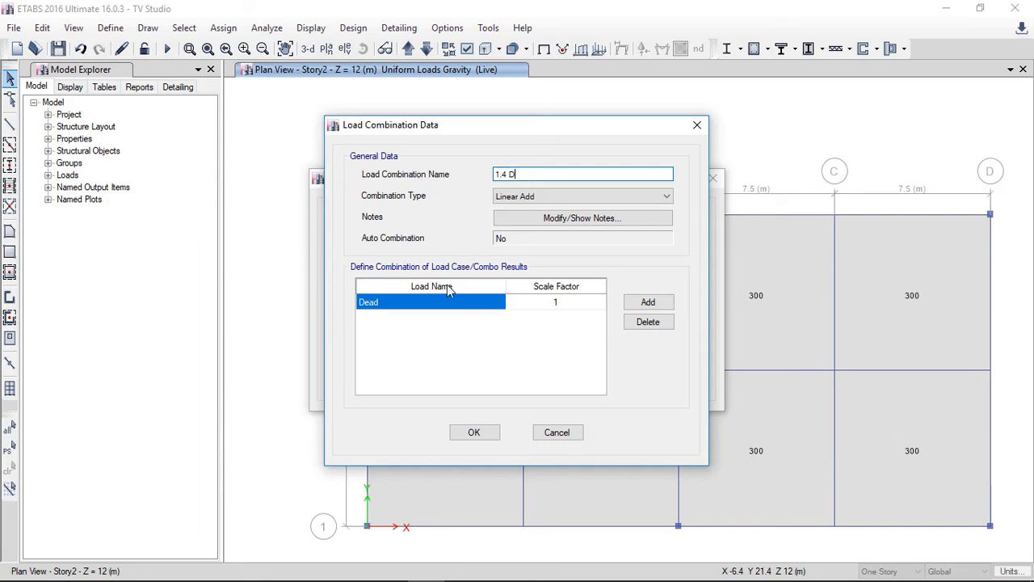
left_click(557, 302)
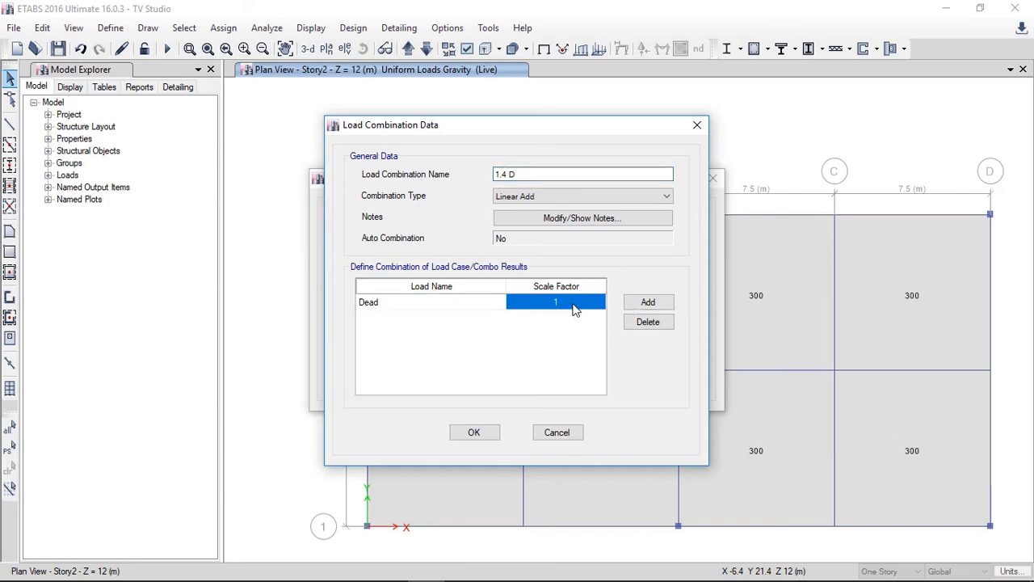
left_click(576, 303)
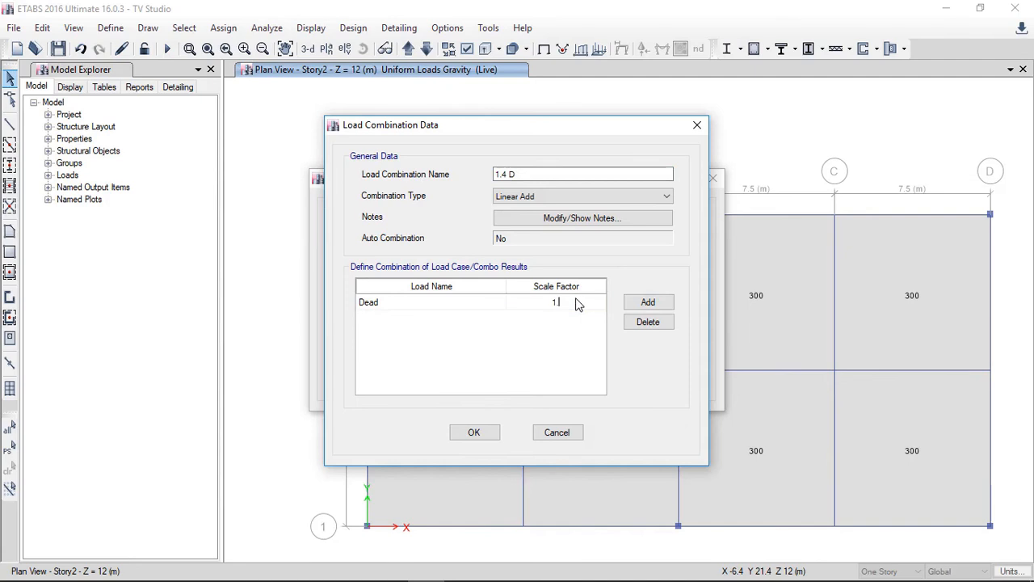
key("Return")
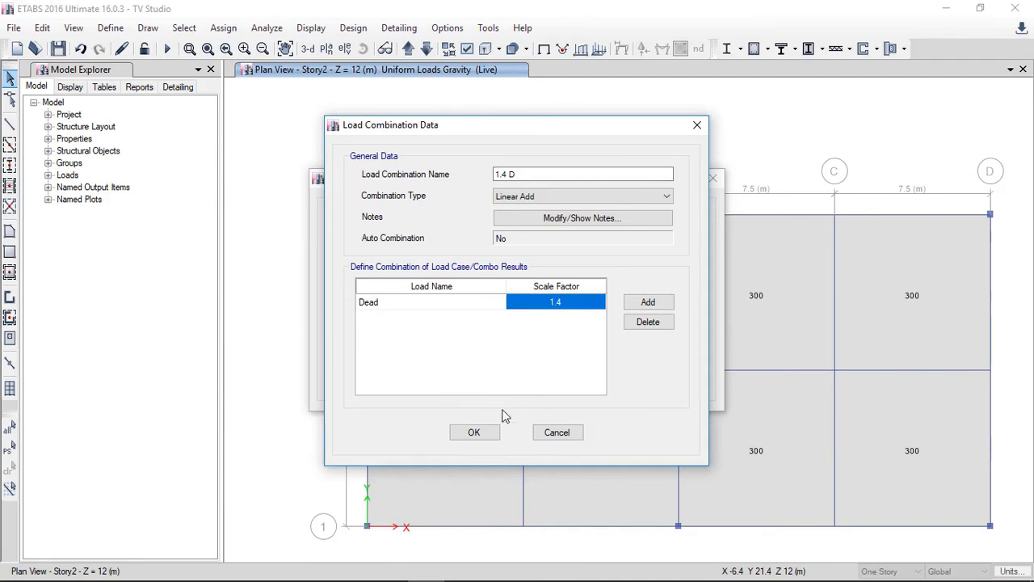
left_click(483, 433)
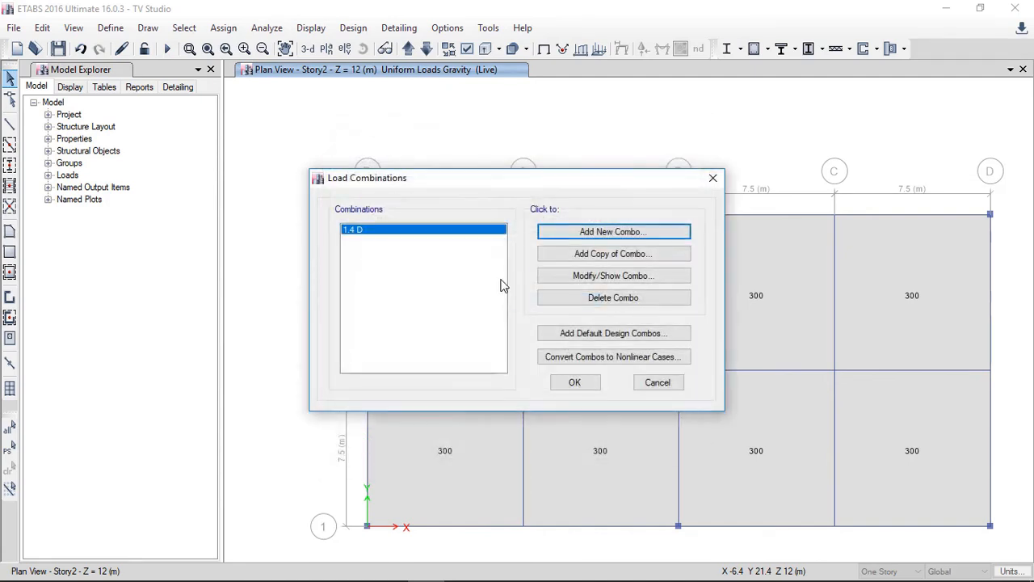
Step: Start a new load combination named 1.2D+1.6 L and set the Dead scale factor to 1.2
left_click(591, 233)
type("1.2D")
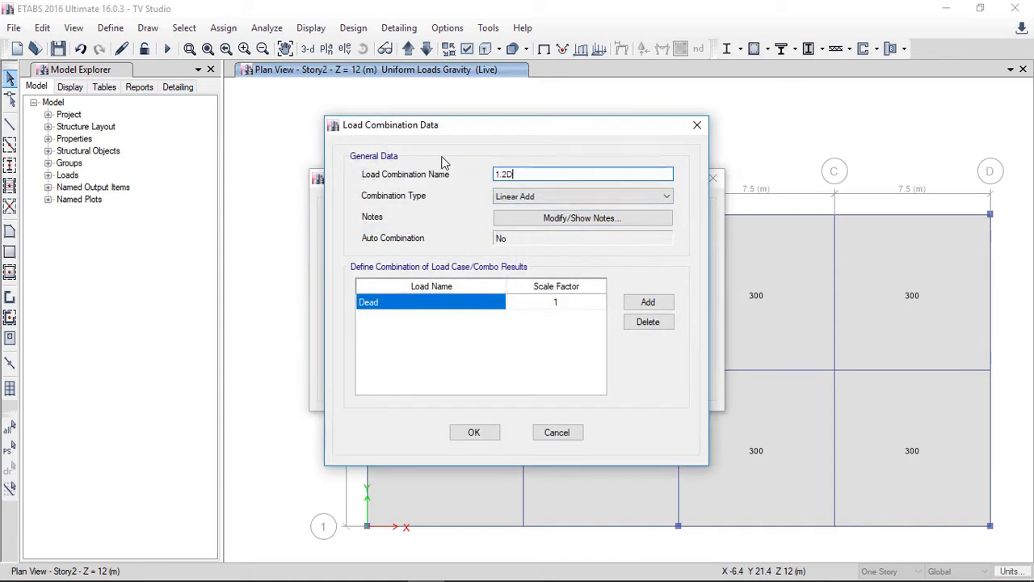
type("+1.6 L")
left_click(579, 302)
left_click(579, 302)
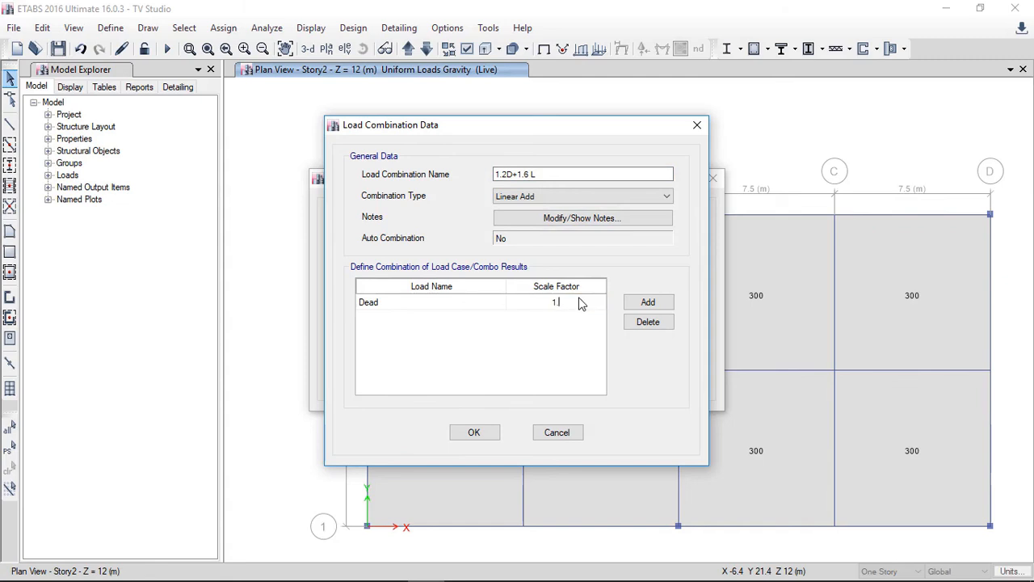
type(".2")
Step: Add the Live load to the combination with scale factor 1.6 and confirm it
left_click(648, 302)
left_click(443, 317)
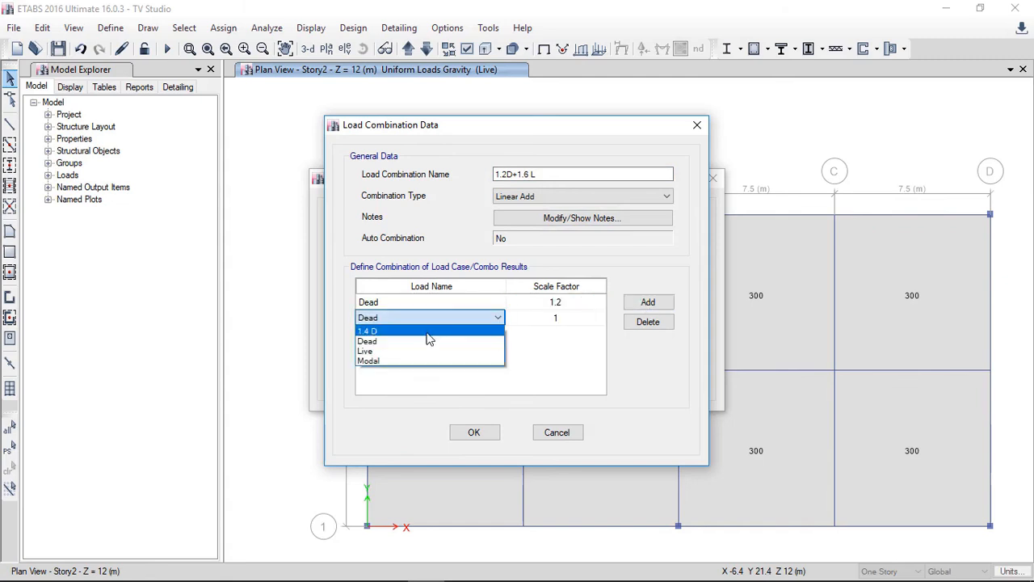
left_click(411, 350)
left_click(580, 319)
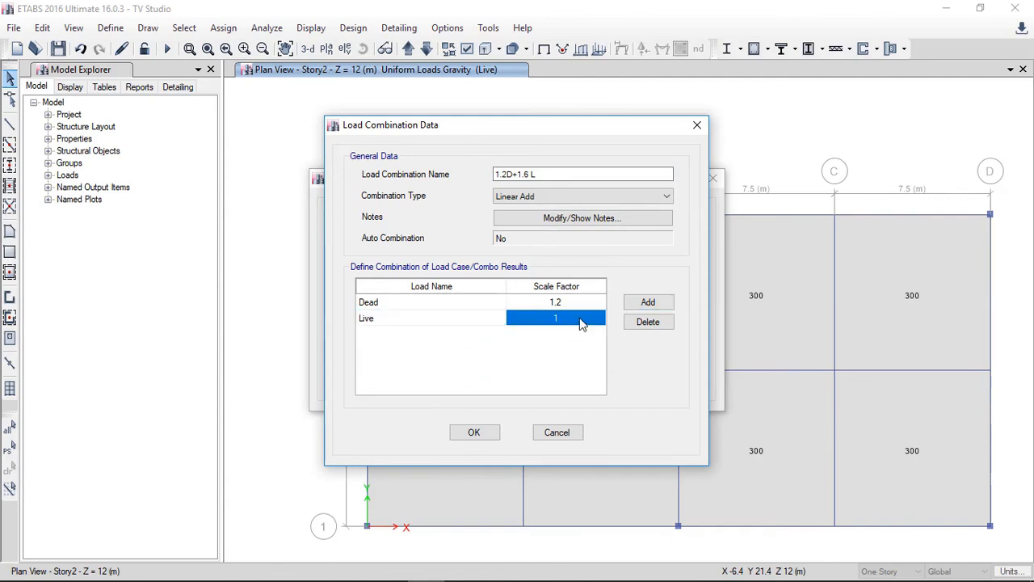
left_click(579, 318)
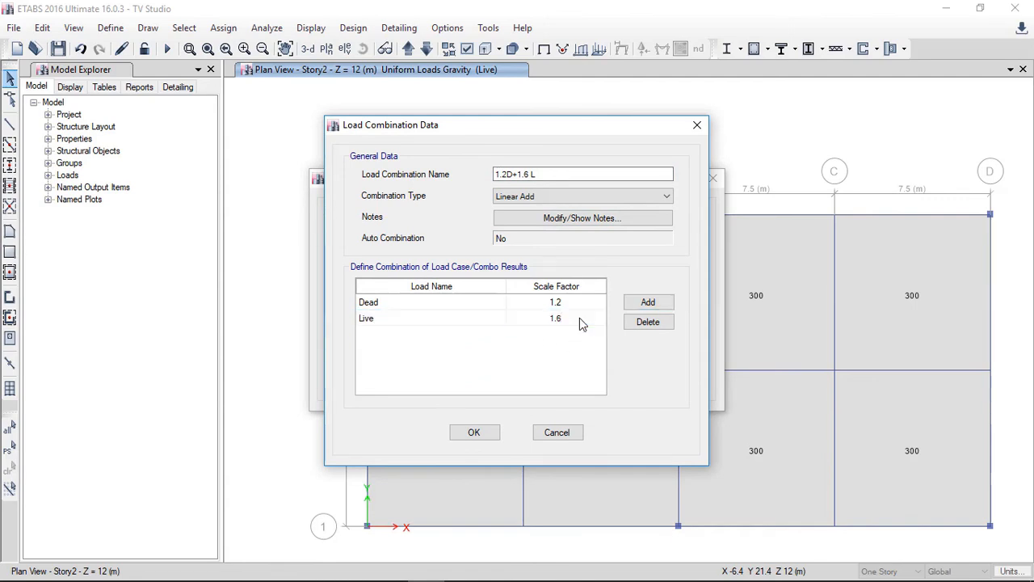
key("Return")
left_click(474, 432)
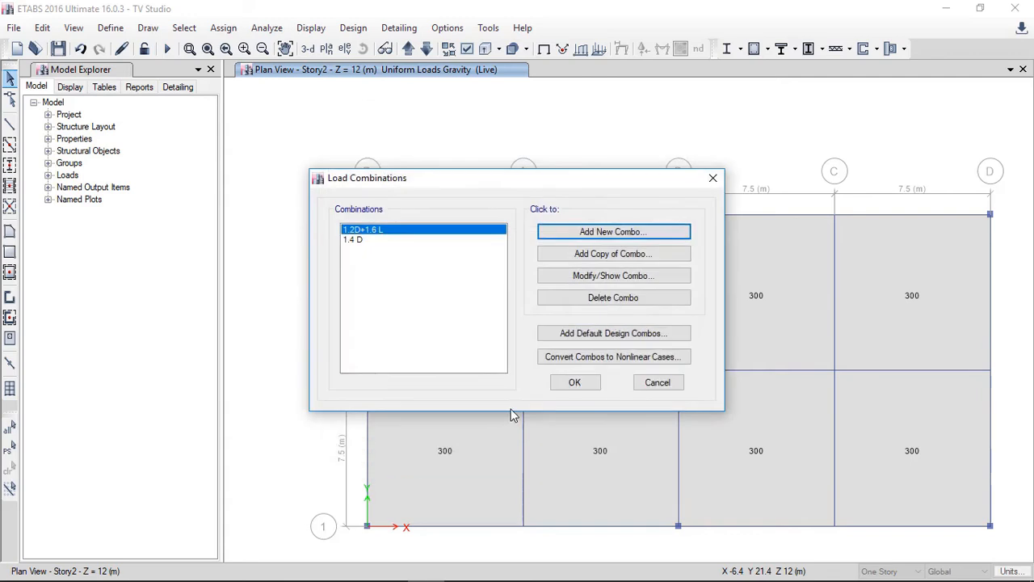
Step: Close the load combinations list and save the model
left_click(557, 384)
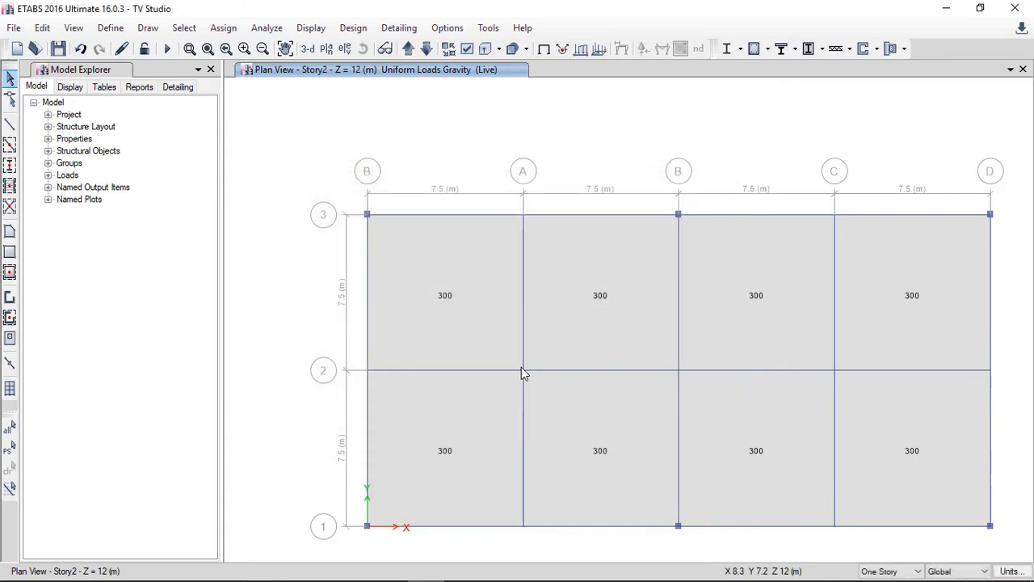
left_click(58, 49)
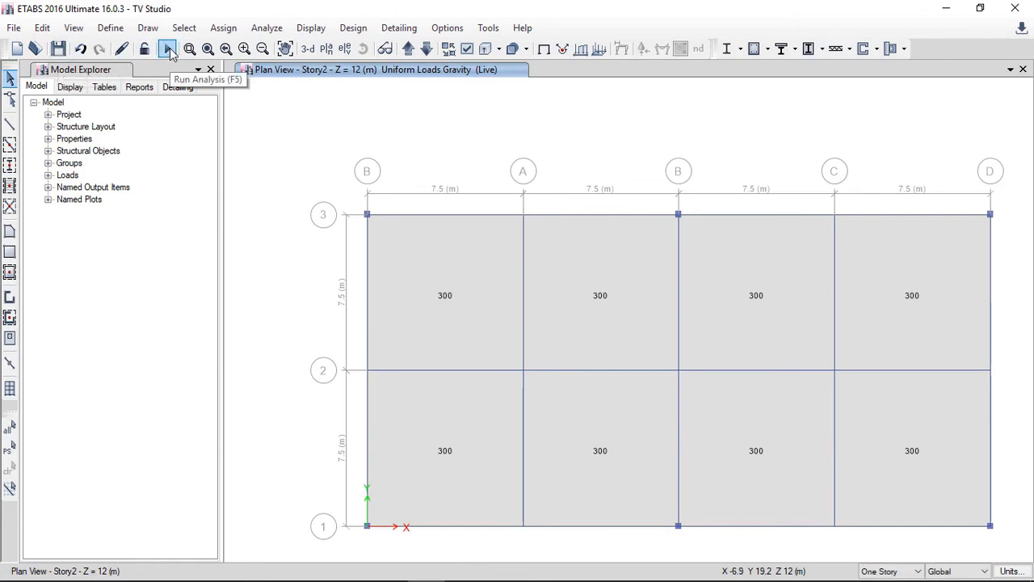
Step: Run Check Model with all checks selected and close the resulting report
left_click(274, 33)
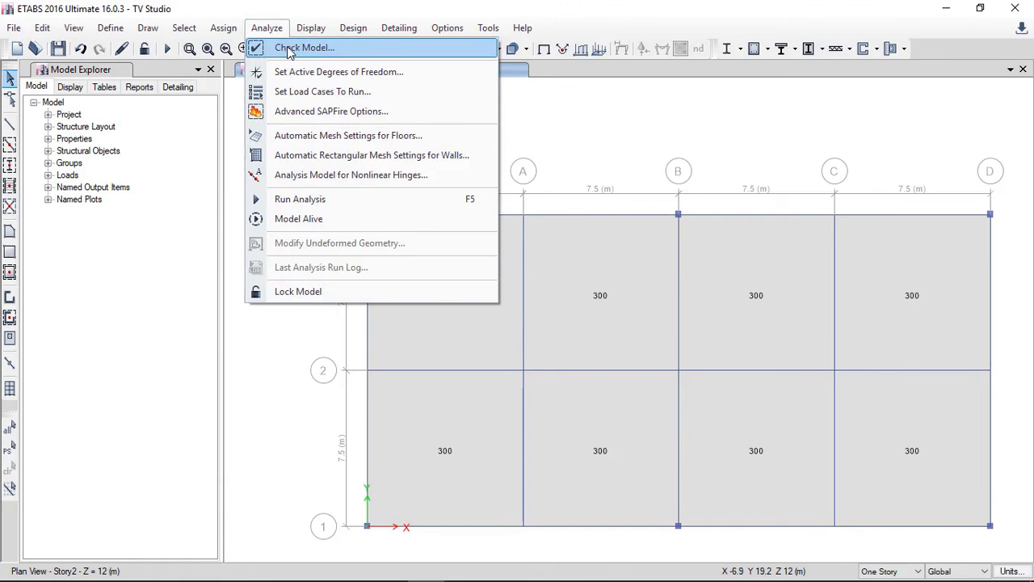
left_click(288, 49)
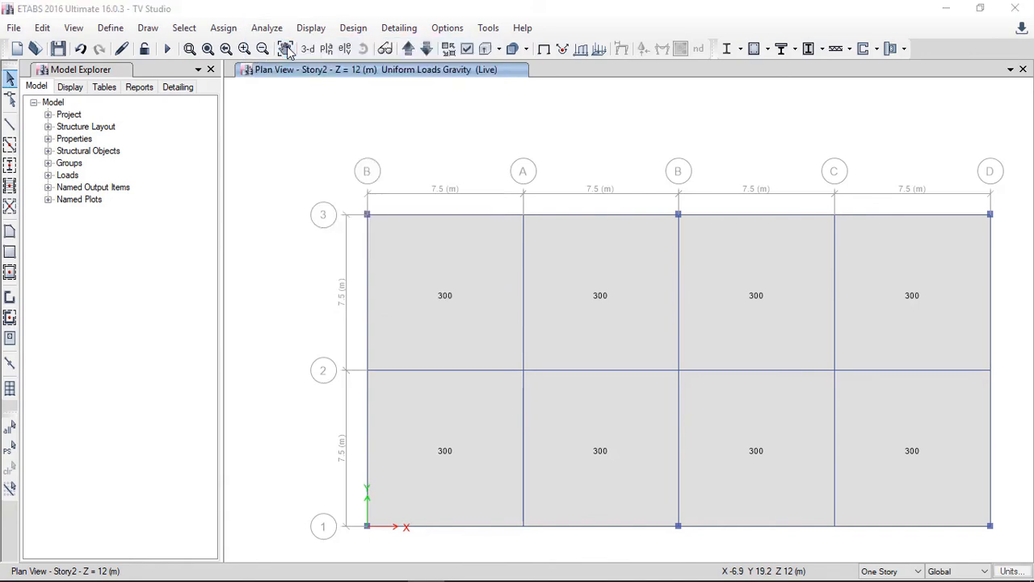
left_click(469, 490)
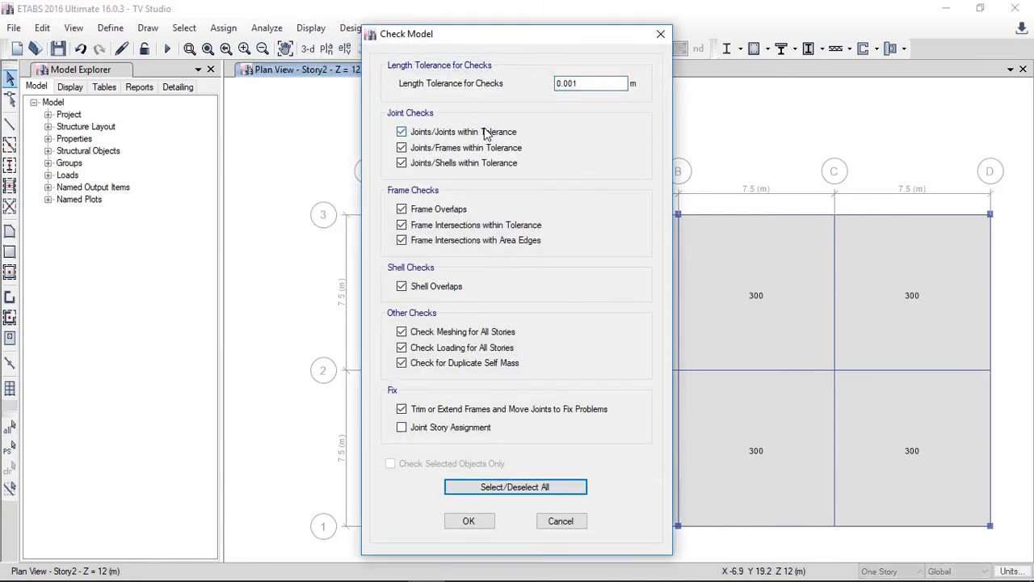
left_click(471, 521)
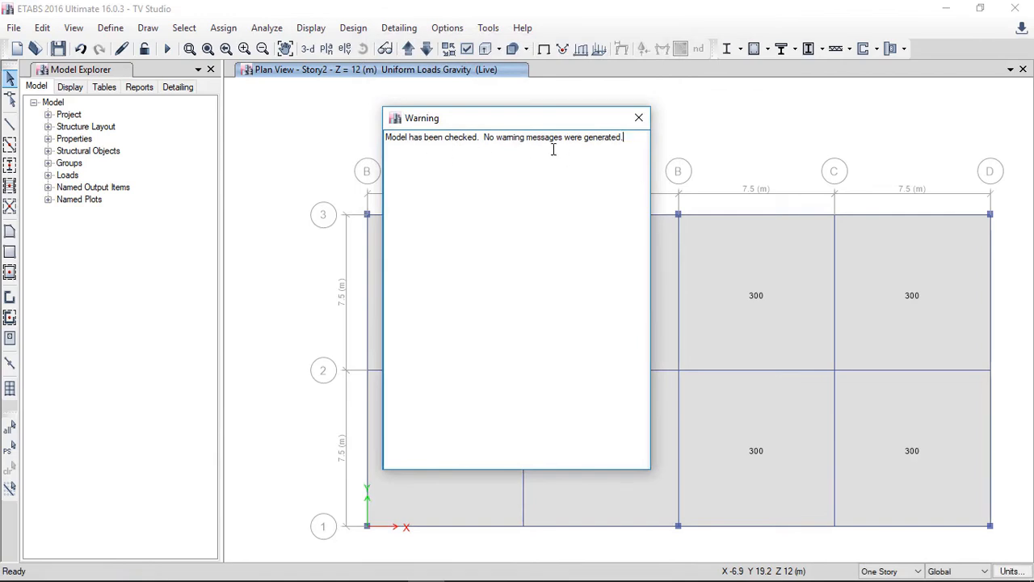
left_click(639, 122)
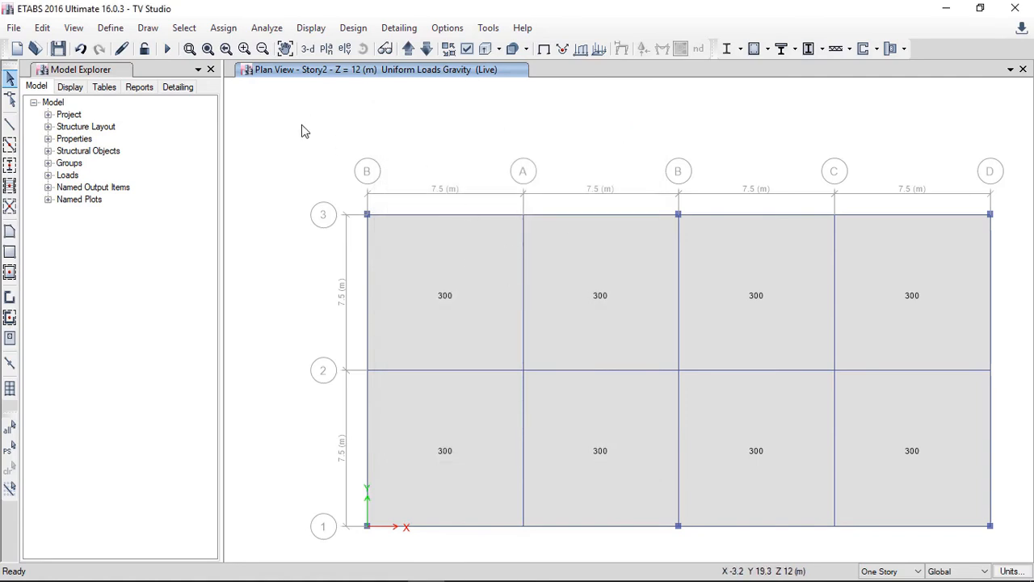
Step: Switch to a 3-D view and run the analysis
left_click(307, 48)
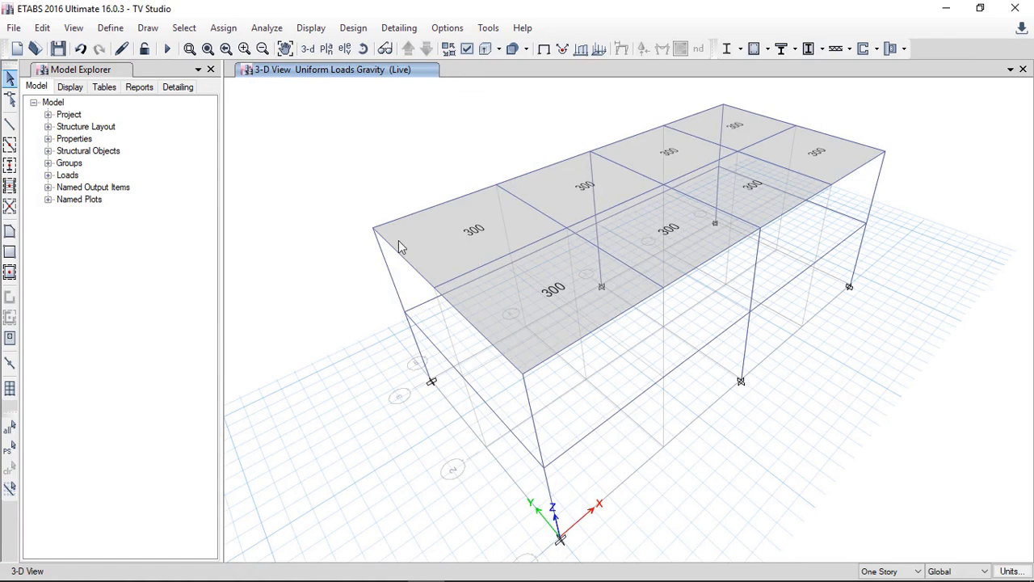
left_click(282, 28)
left_click(277, 30)
left_click(167, 48)
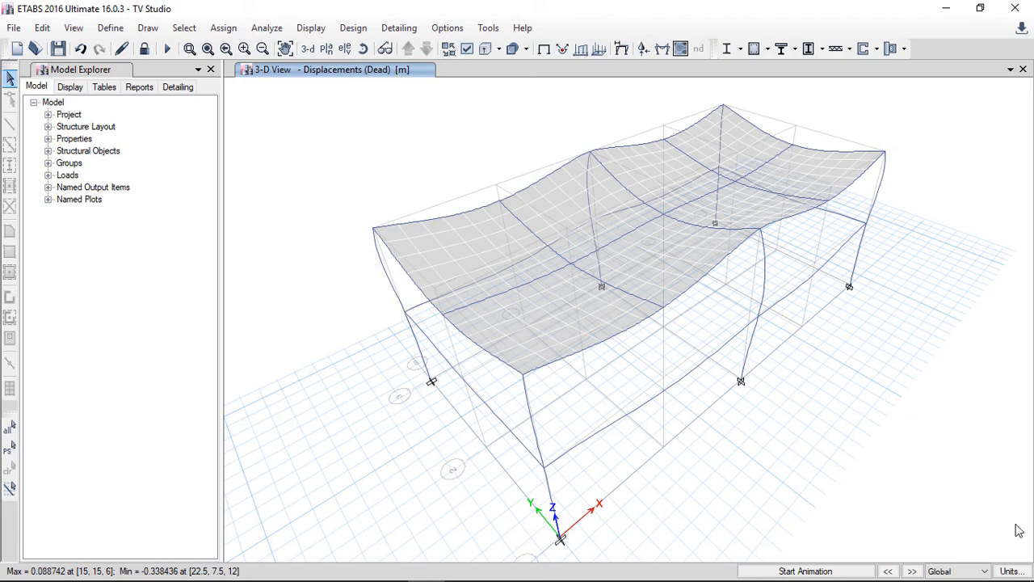
Step: Switch the units to Metric SI defaults and inspect the displacement values at a roof joint
left_click(1012, 571)
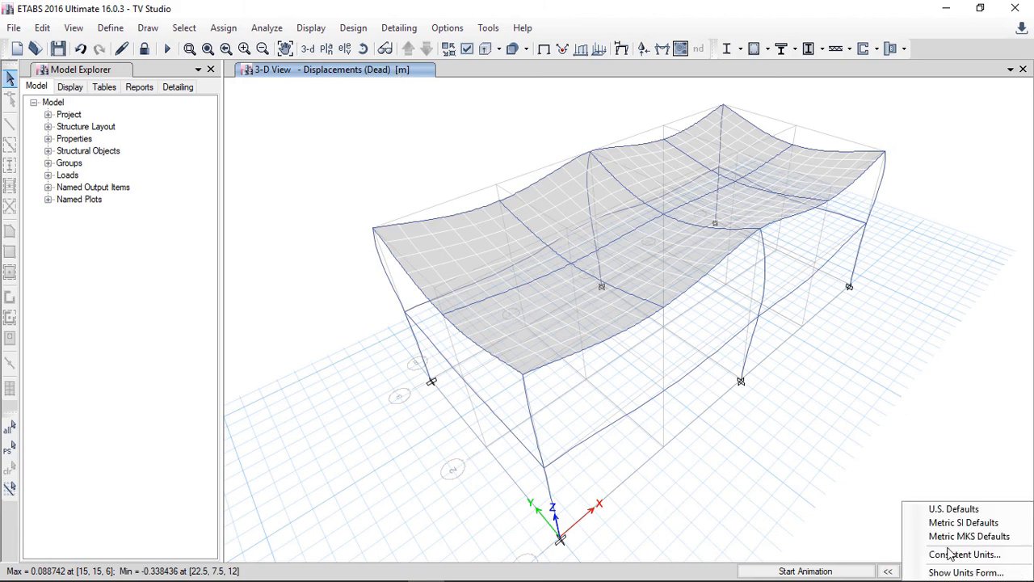
left_click(940, 522)
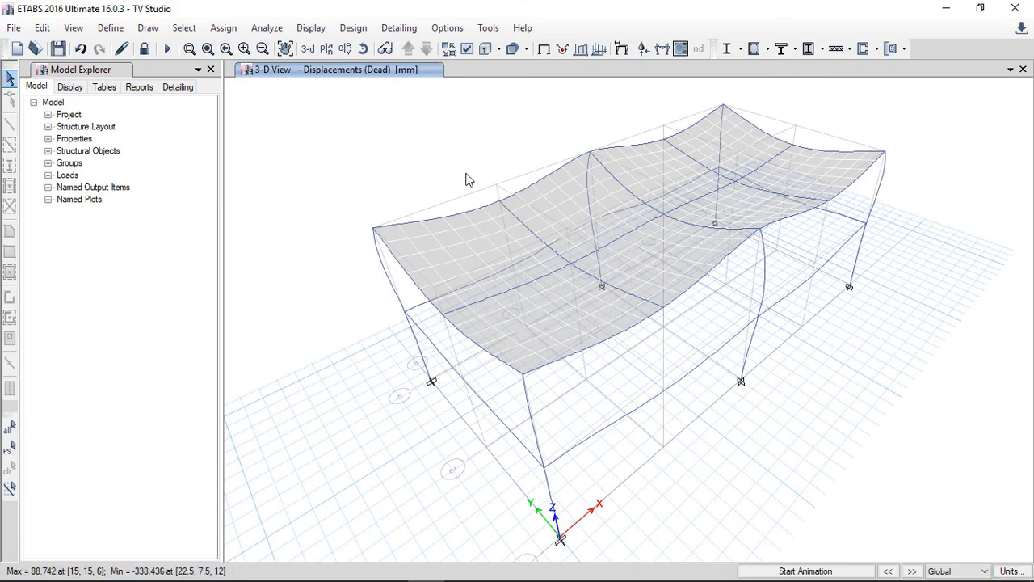
mouse_move(573, 266)
mouse_move(663, 217)
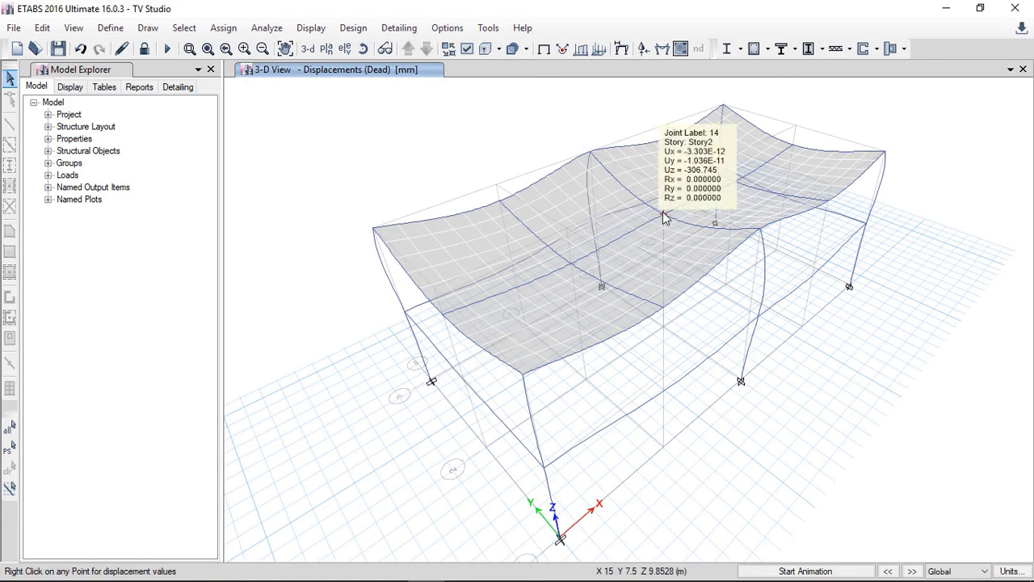
mouse_move(734, 185)
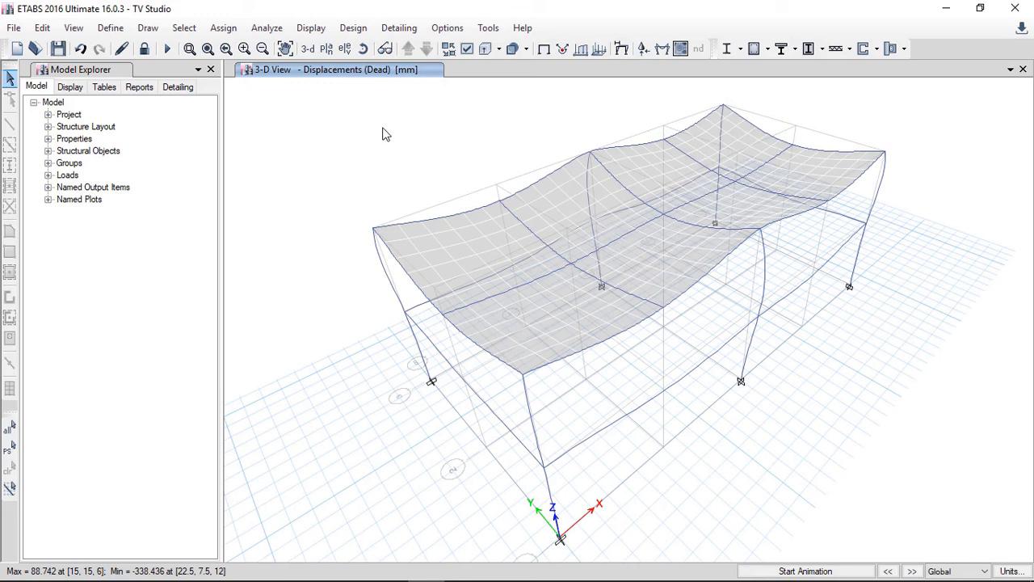
Step: Display the Moment 3-3 frame force diagram for the 1.2D+1.6 L combination
left_click(310, 28)
mouse_move(363, 115)
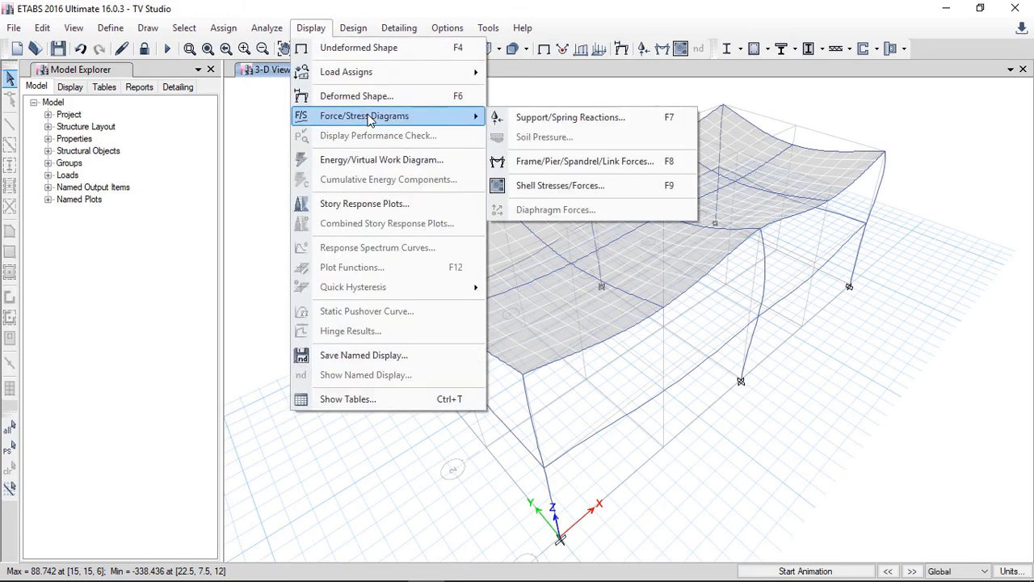
left_click(548, 162)
left_click_drag(485, 87, 262, 48)
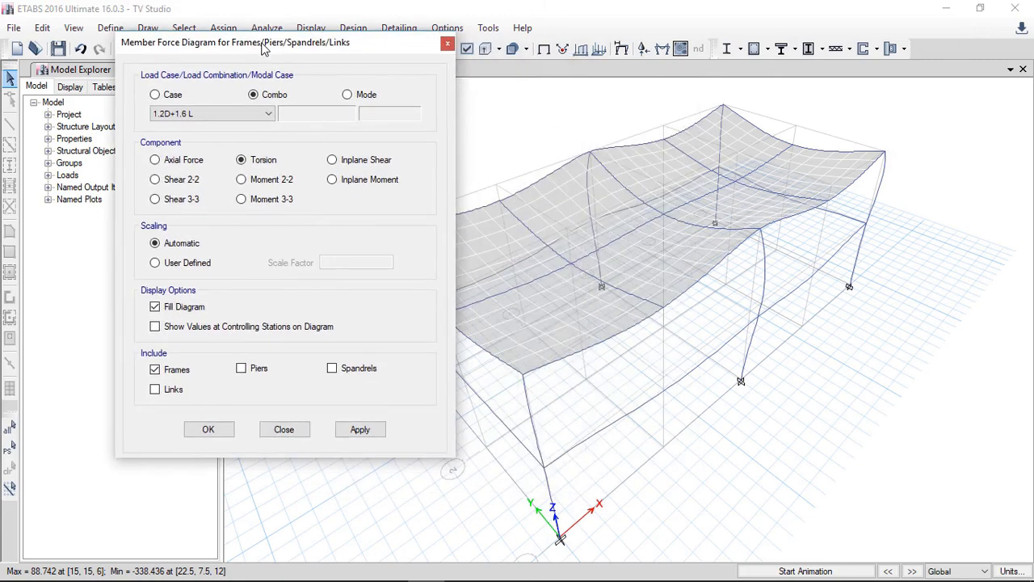
left_click(266, 202)
left_click(376, 435)
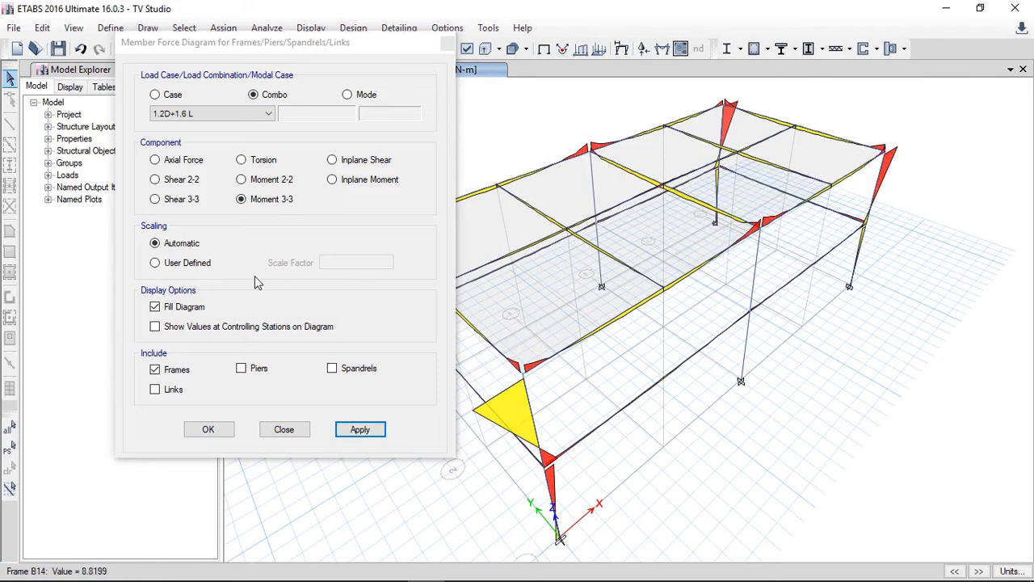
Step: Display the Shear 2-2 frame force diagram for the 1.2D+1.6 L combination
left_click(160, 182)
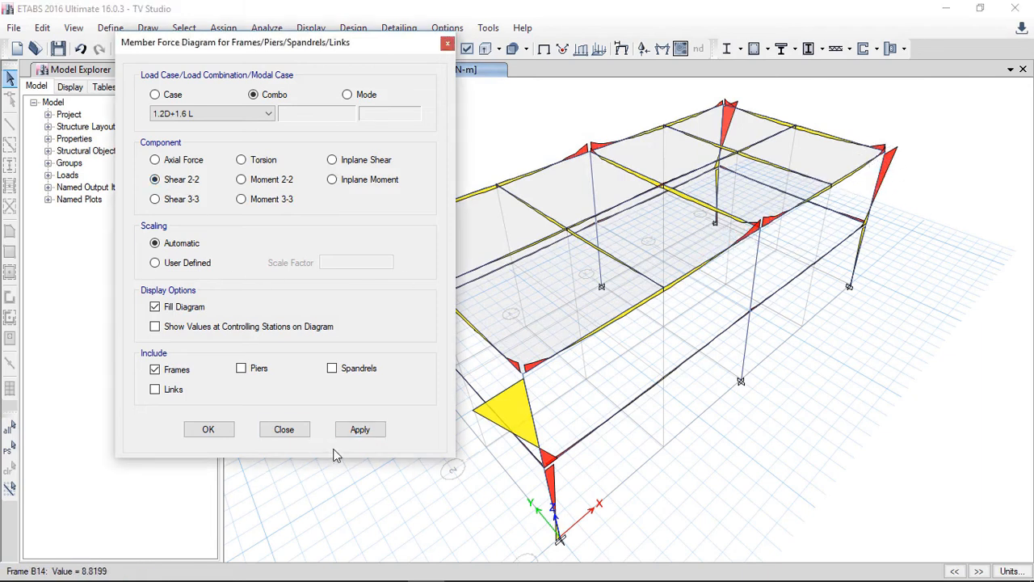
left_click(360, 429)
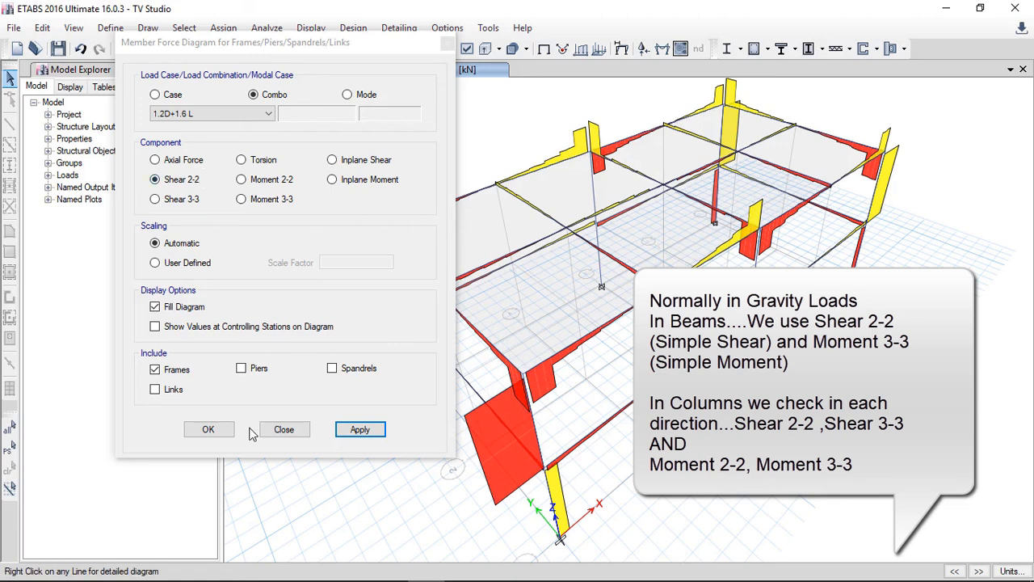
left_click(220, 432)
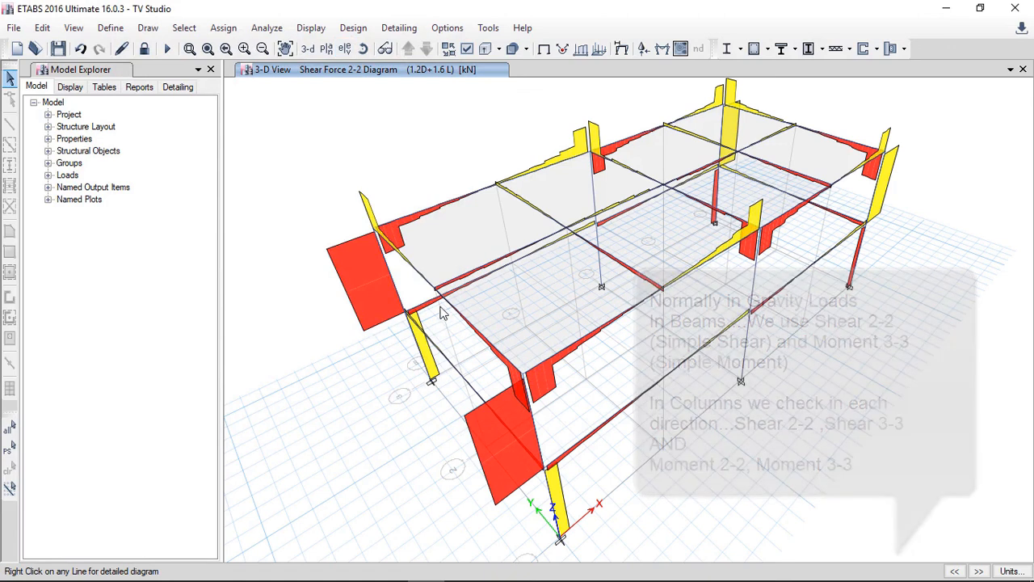
Step: Open the detailed diagram for roof beam B1 and scroll along it to read shear, moment and deflection values
right_click(444, 207)
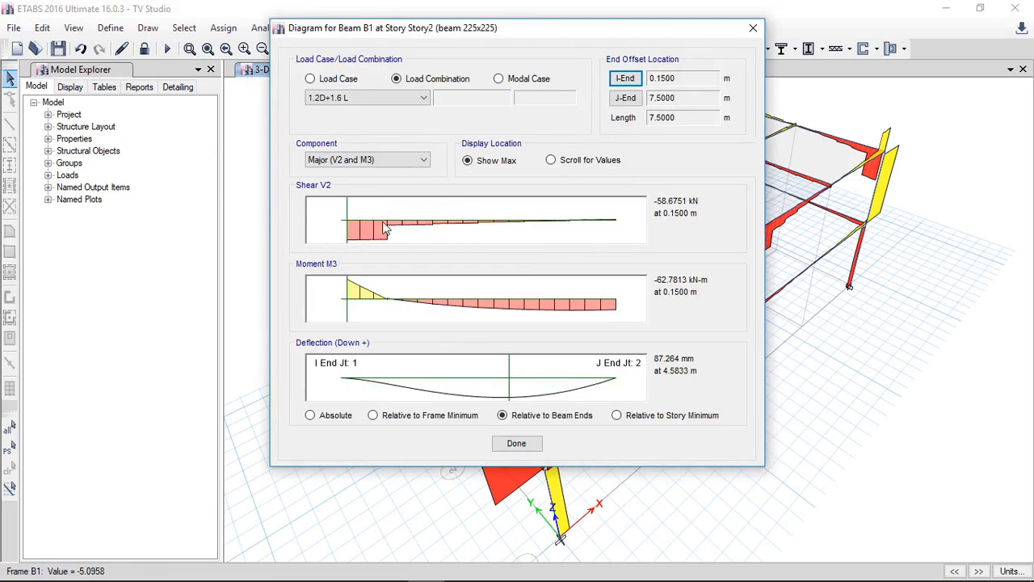
left_click(347, 207)
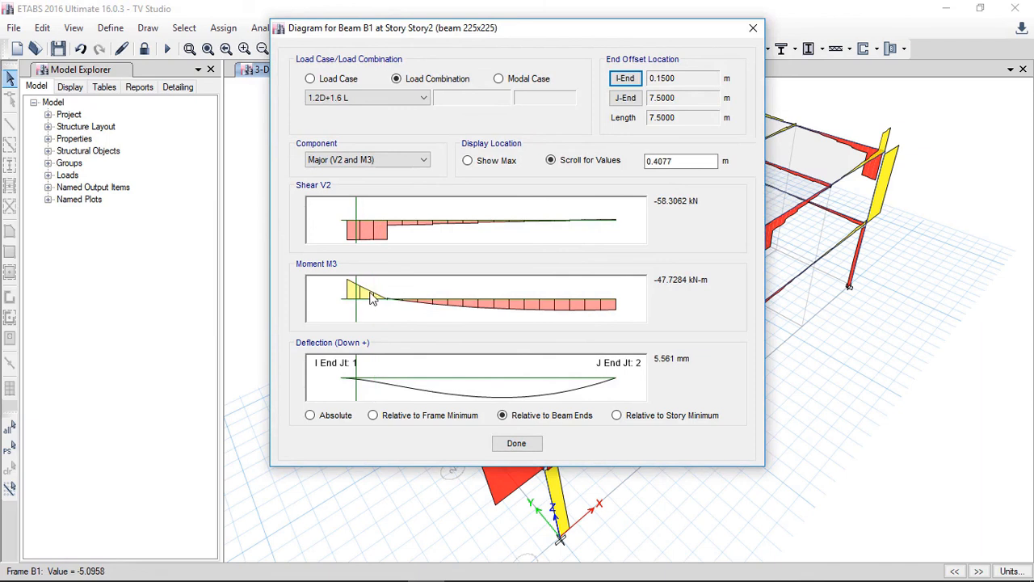
left_click(515, 445)
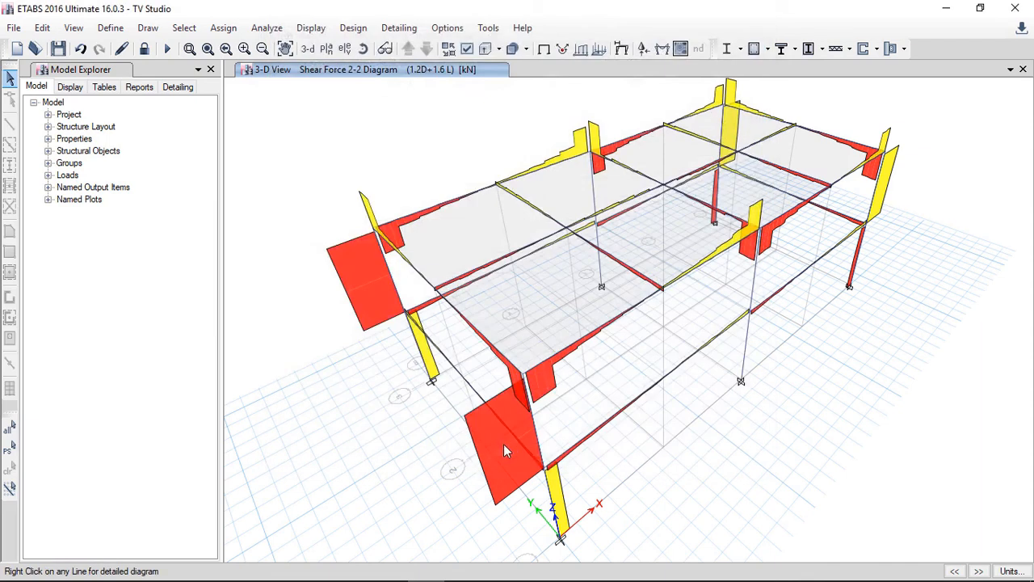
Step: Review the concrete frame design preferences for ACI 318-14 and accept them
left_click(353, 27)
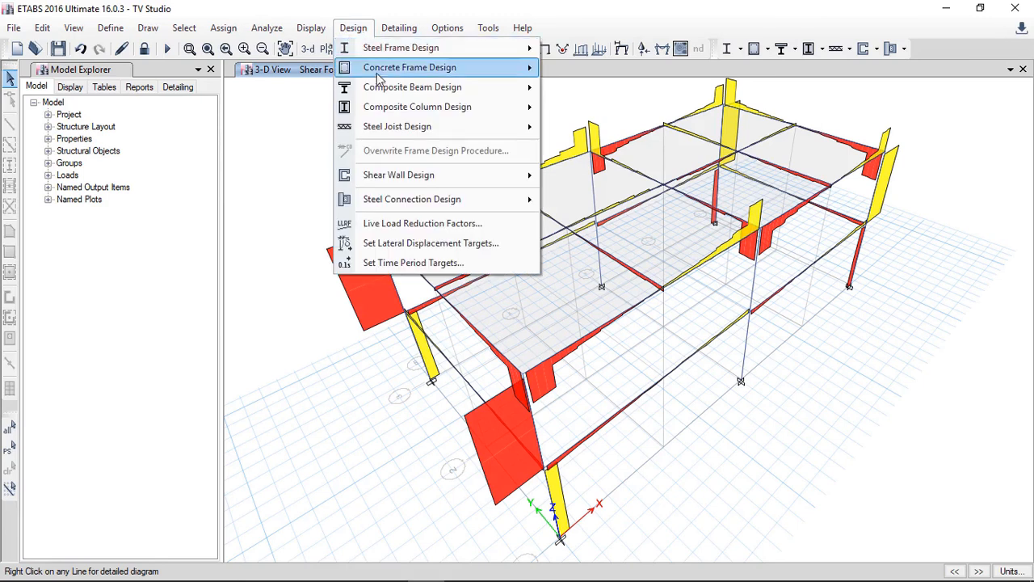
mouse_move(386, 74)
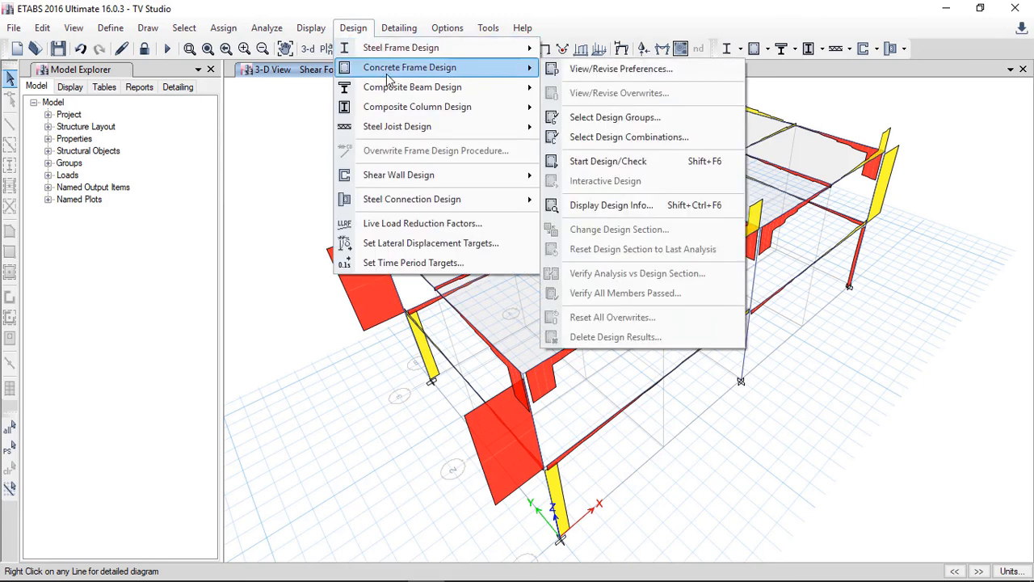
left_click(590, 71)
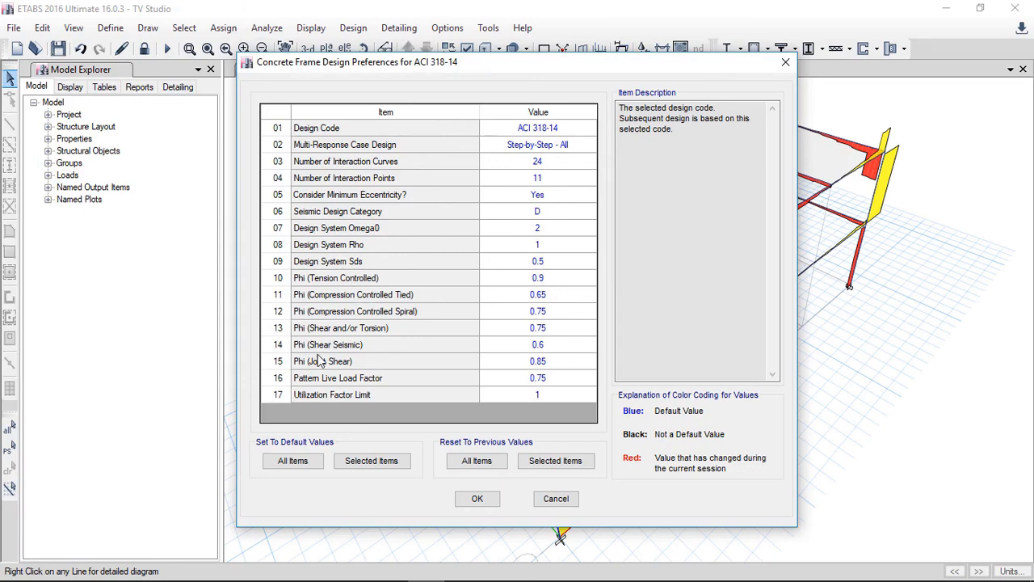
left_click(490, 502)
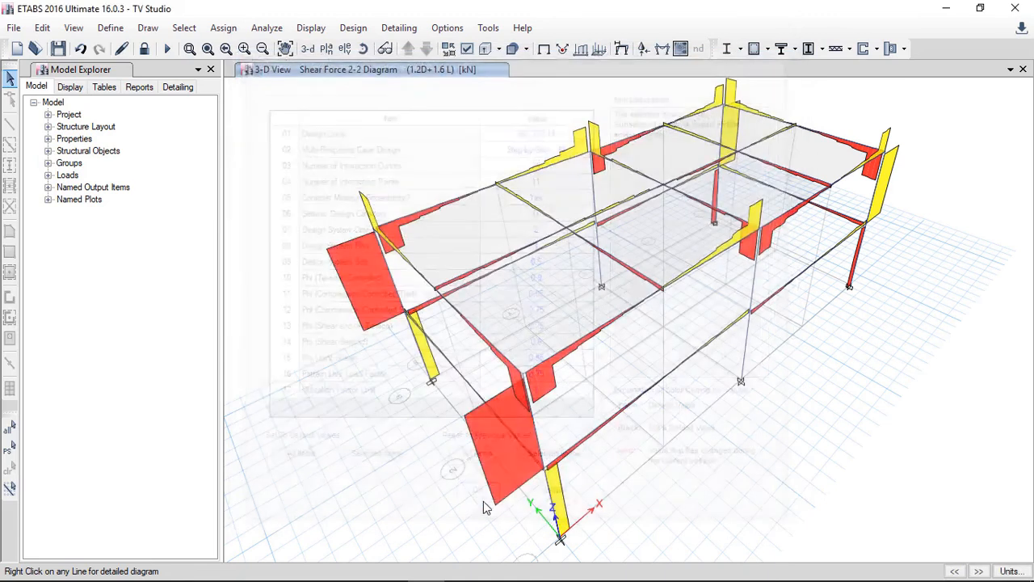
Step: Select 1.2D+1.6 L and 1.4 D as the concrete frame design load combinations
left_click(353, 28)
mouse_move(522, 71)
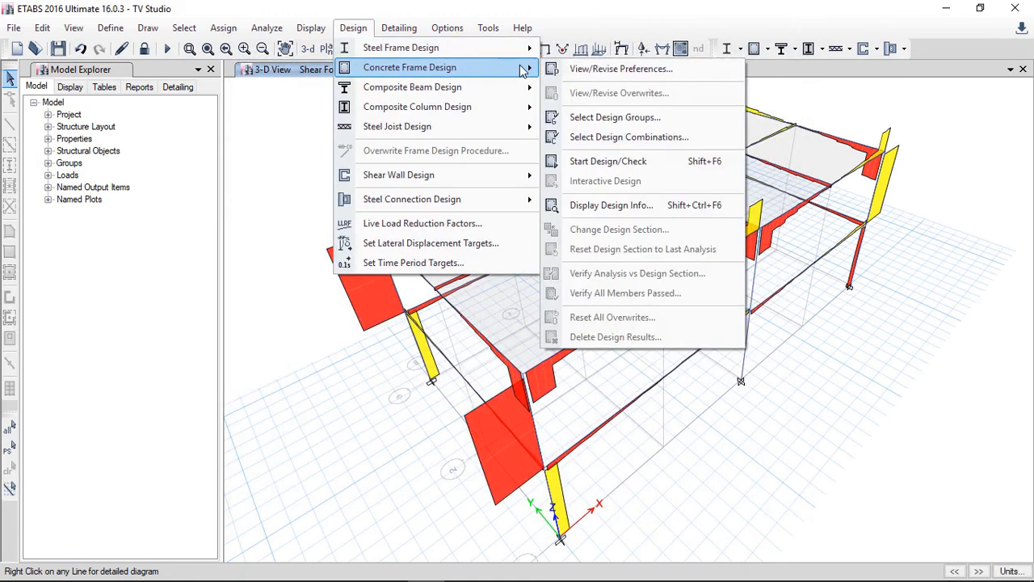
left_click(607, 137)
left_click_drag(375, 236, 373, 252)
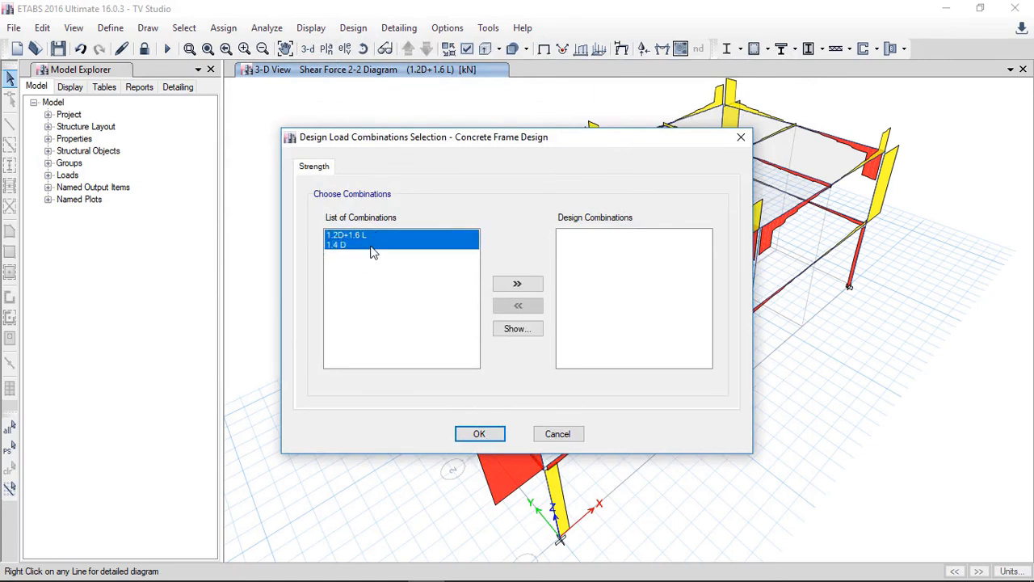
left_click(517, 283)
left_click(485, 435)
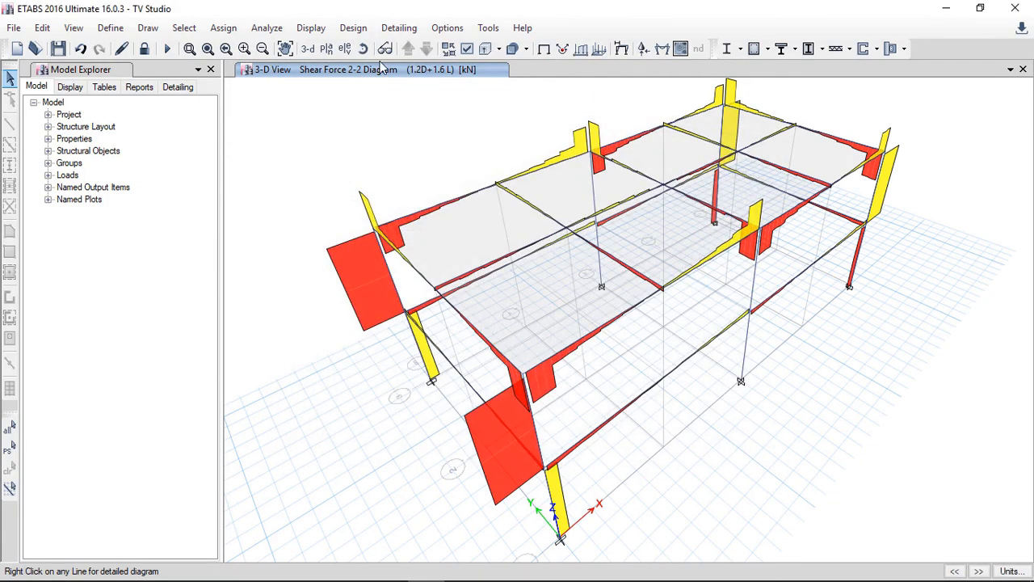
Step: Run the concrete frame design check, reiterating the analysis and design
left_click(353, 28)
mouse_move(433, 71)
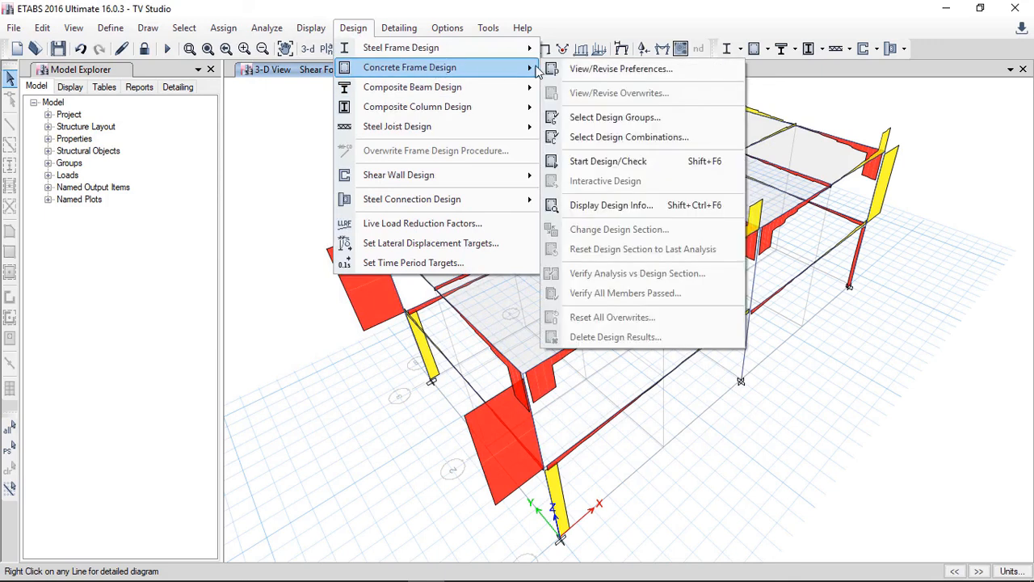
left_click(633, 165)
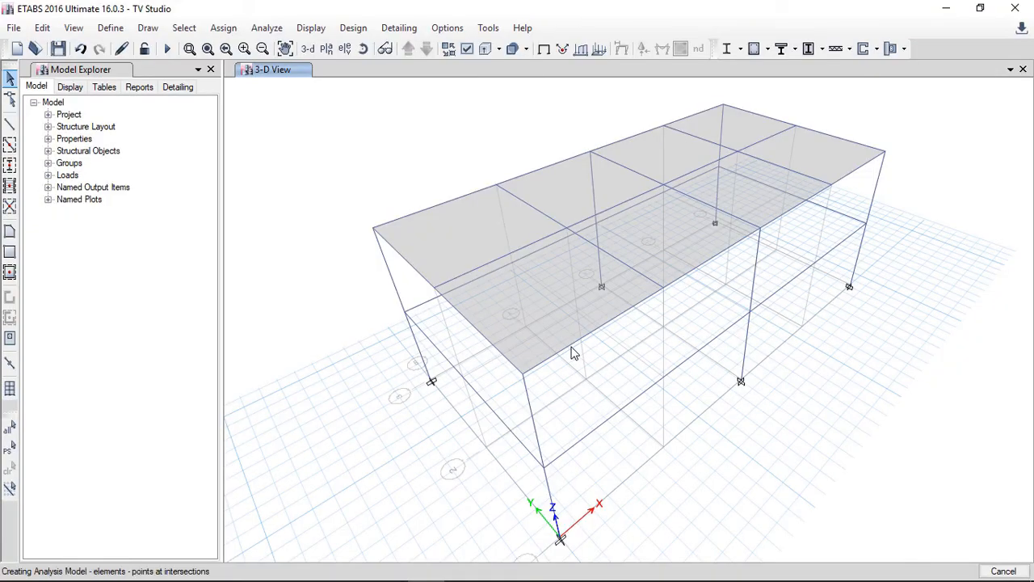
key("F5")
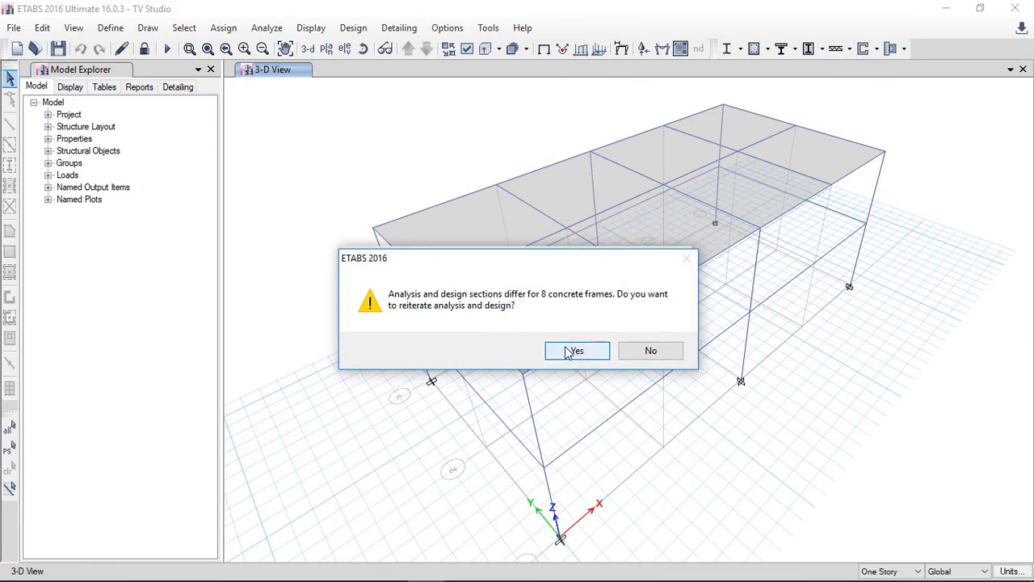
left_click(569, 352)
left_click(562, 353)
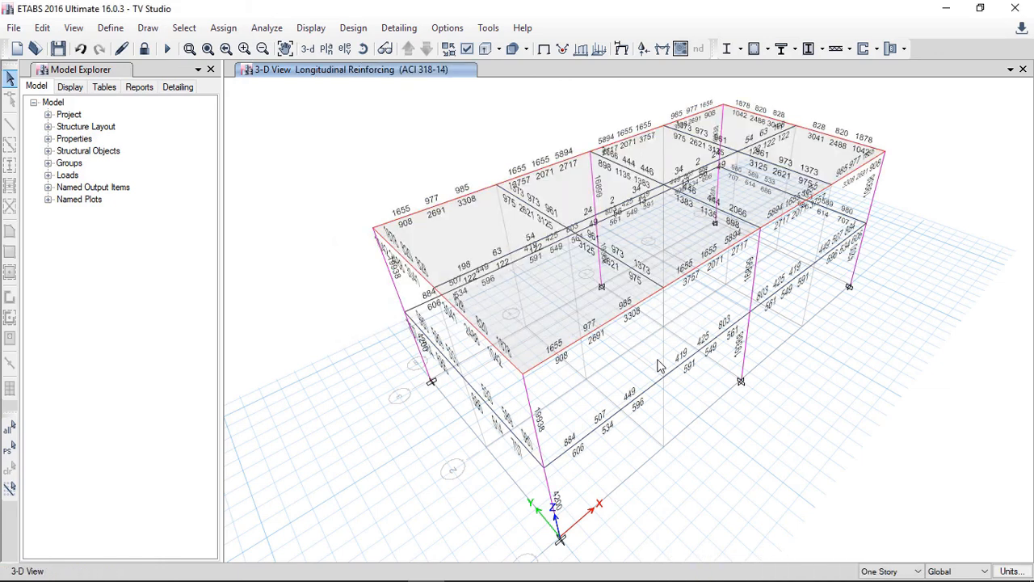
Step: Open the concrete beam design information for beam B13 in the Story2 plan view
left_click(327, 49)
left_click(574, 464)
left_click(449, 465)
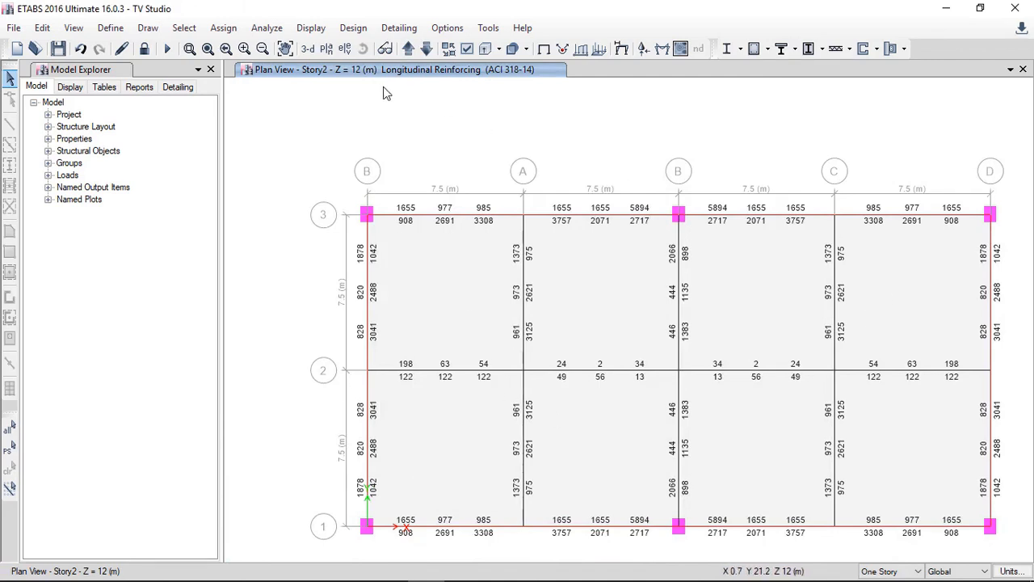
left_click(525, 324)
right_click(527, 328)
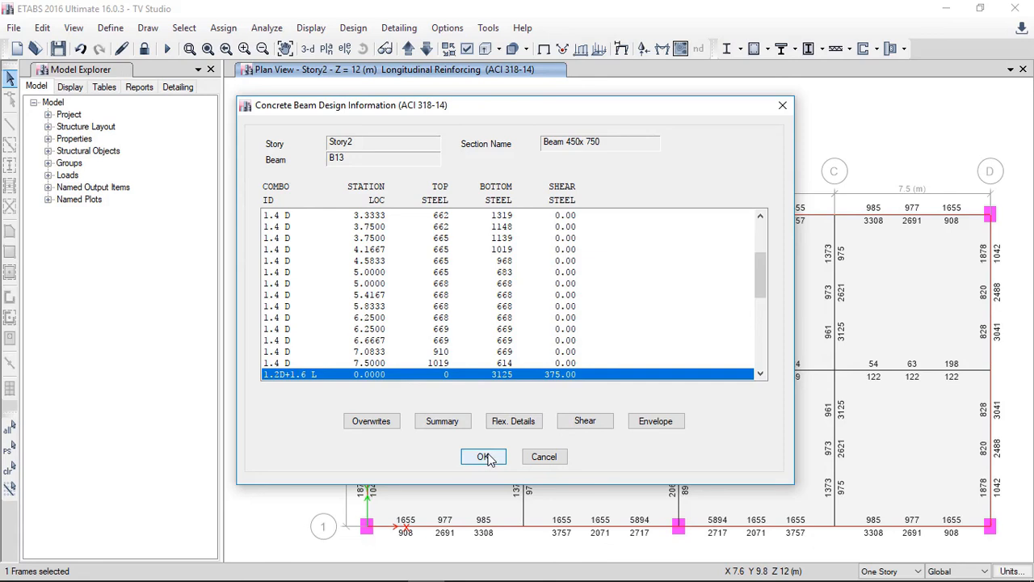
Step: Review the shear details and the summary of beam B13's design report, then close the report
left_click(597, 426)
scroll(486, 420, "down", 5)
scroll(486, 438, "down", 3)
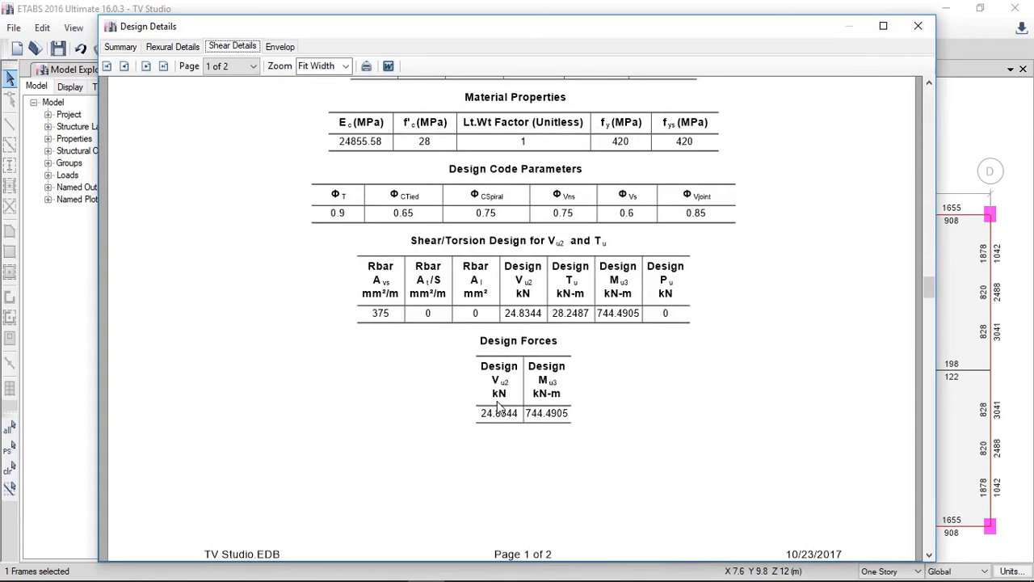
scroll(493, 420, "down", 3)
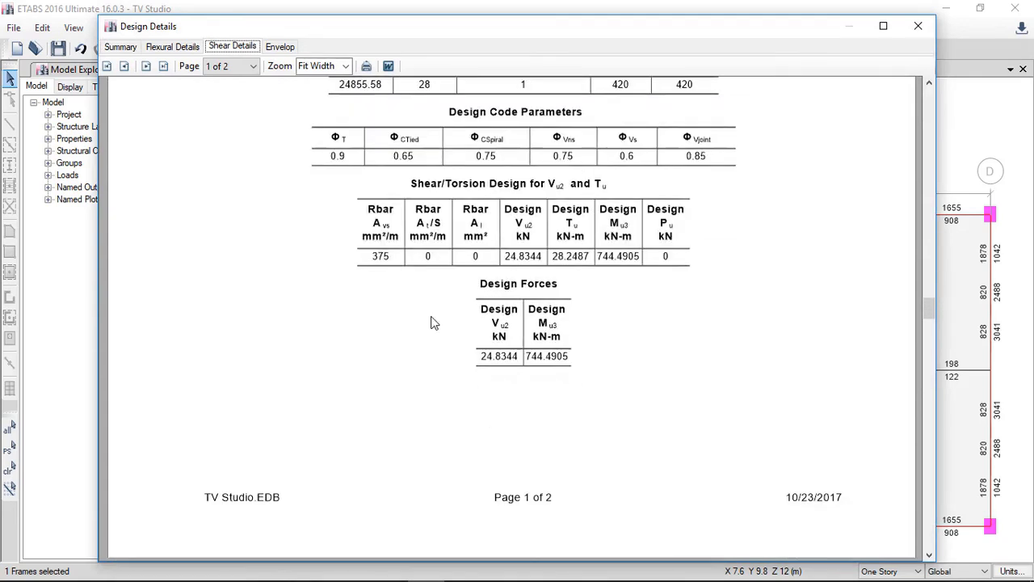
left_click(120, 46)
scroll(371, 315, "down", 5)
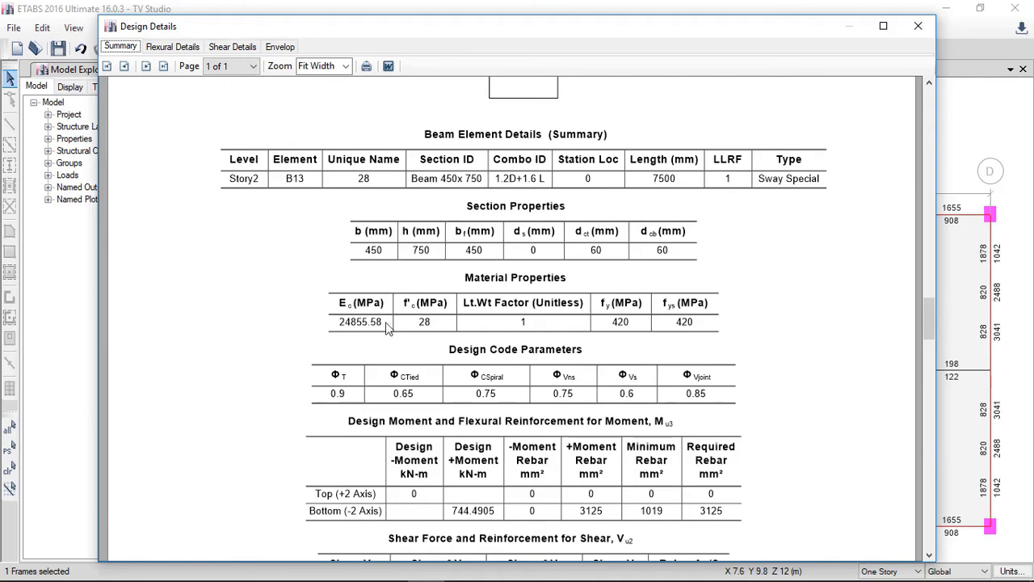
scroll(377, 373, "down", 1)
scroll(376, 373, "down", 2)
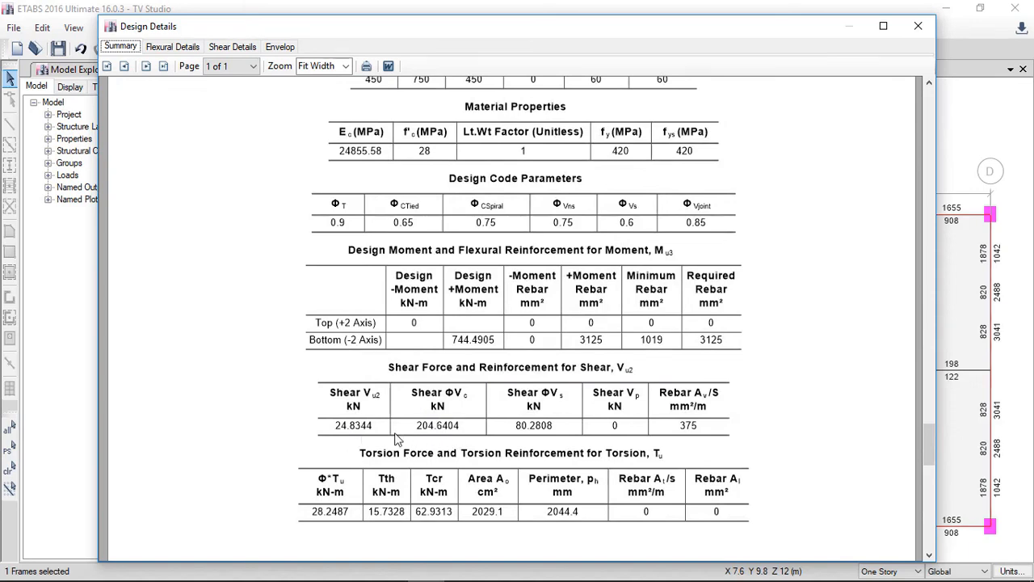
scroll(373, 518, "down", 3)
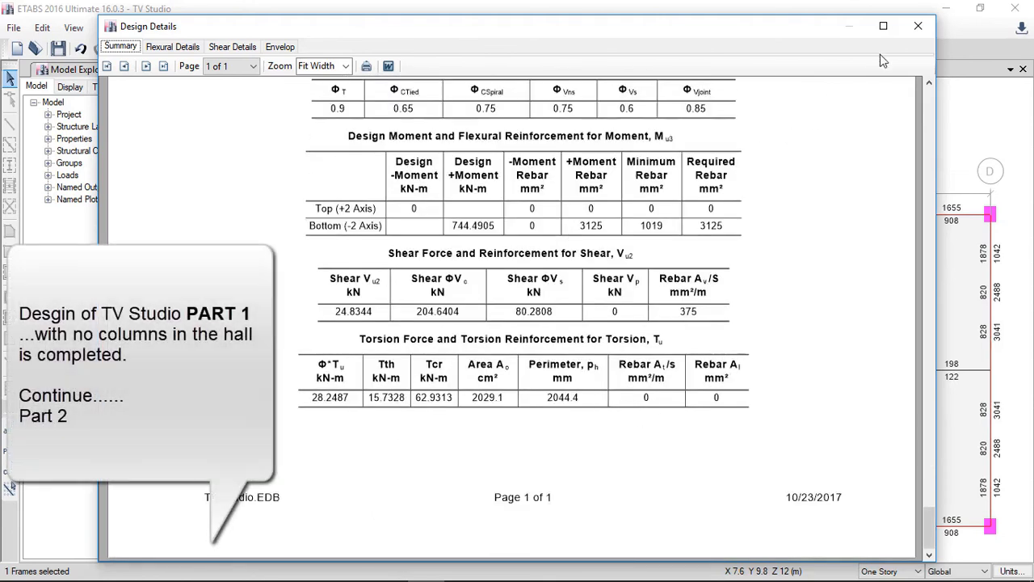
left_click(917, 26)
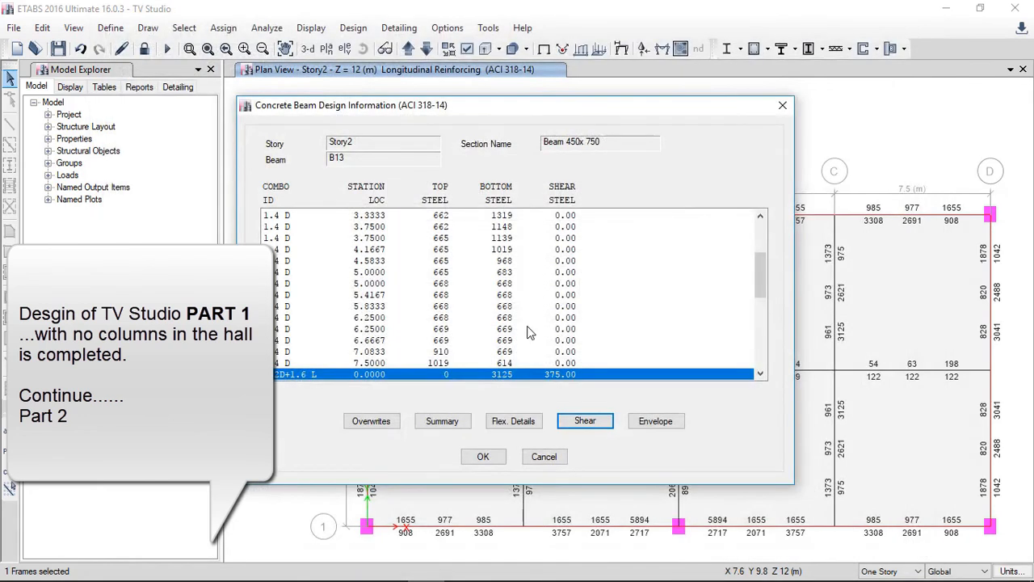